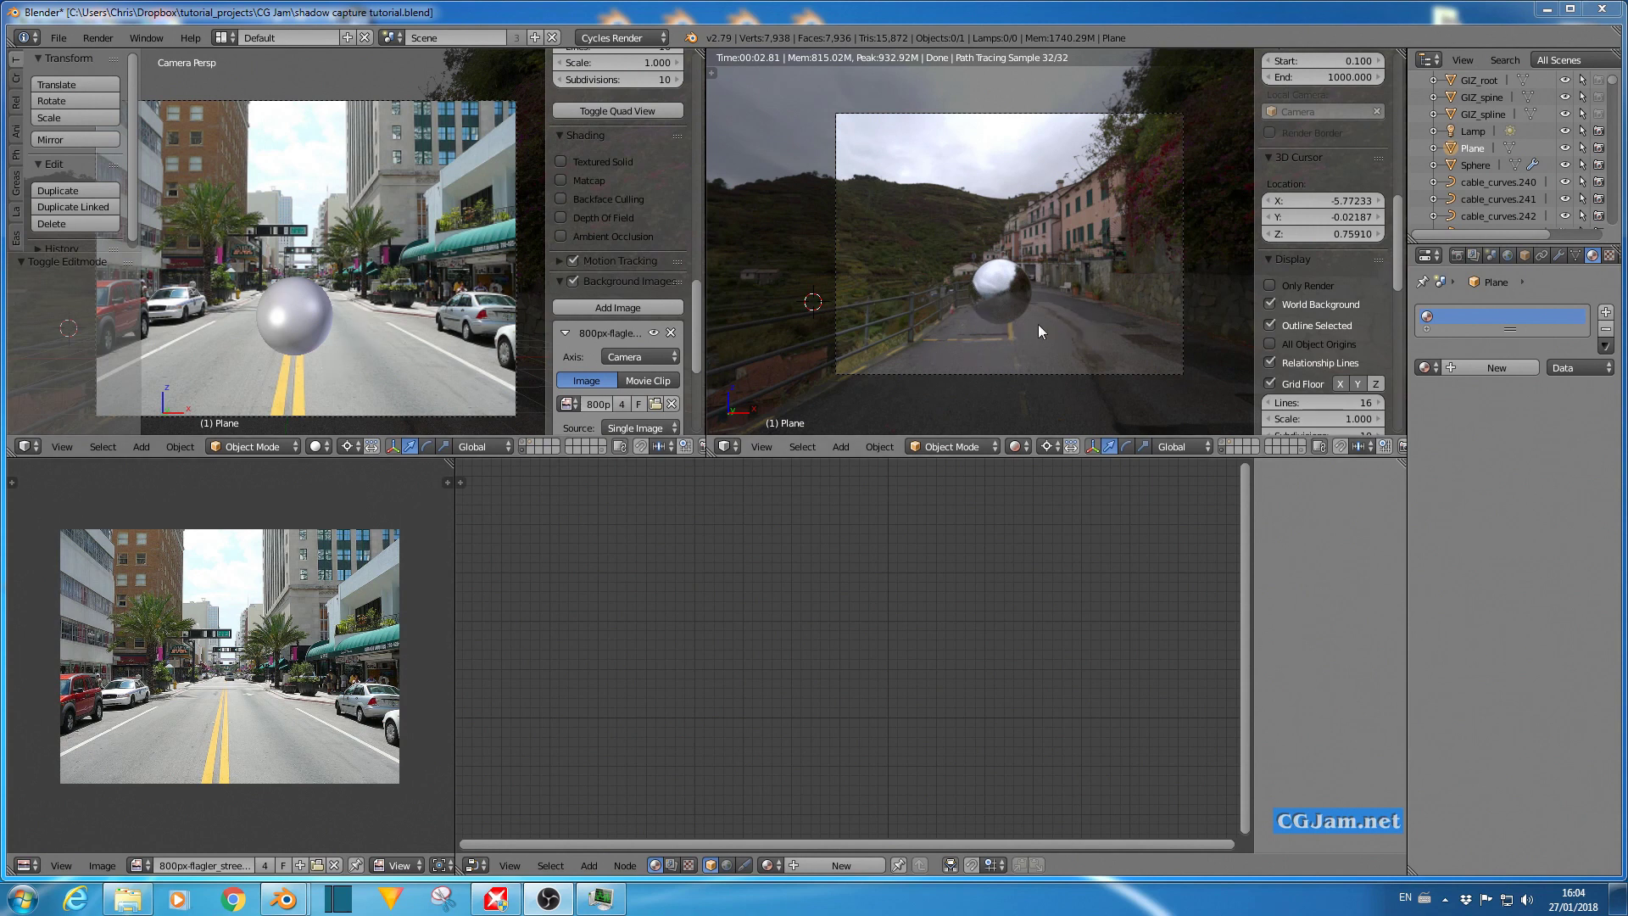
Inspect the sphere's glossy material and the layer settings of the shadow and orb render layers.
{"action": "right_click", "coordinate": [998, 292]}
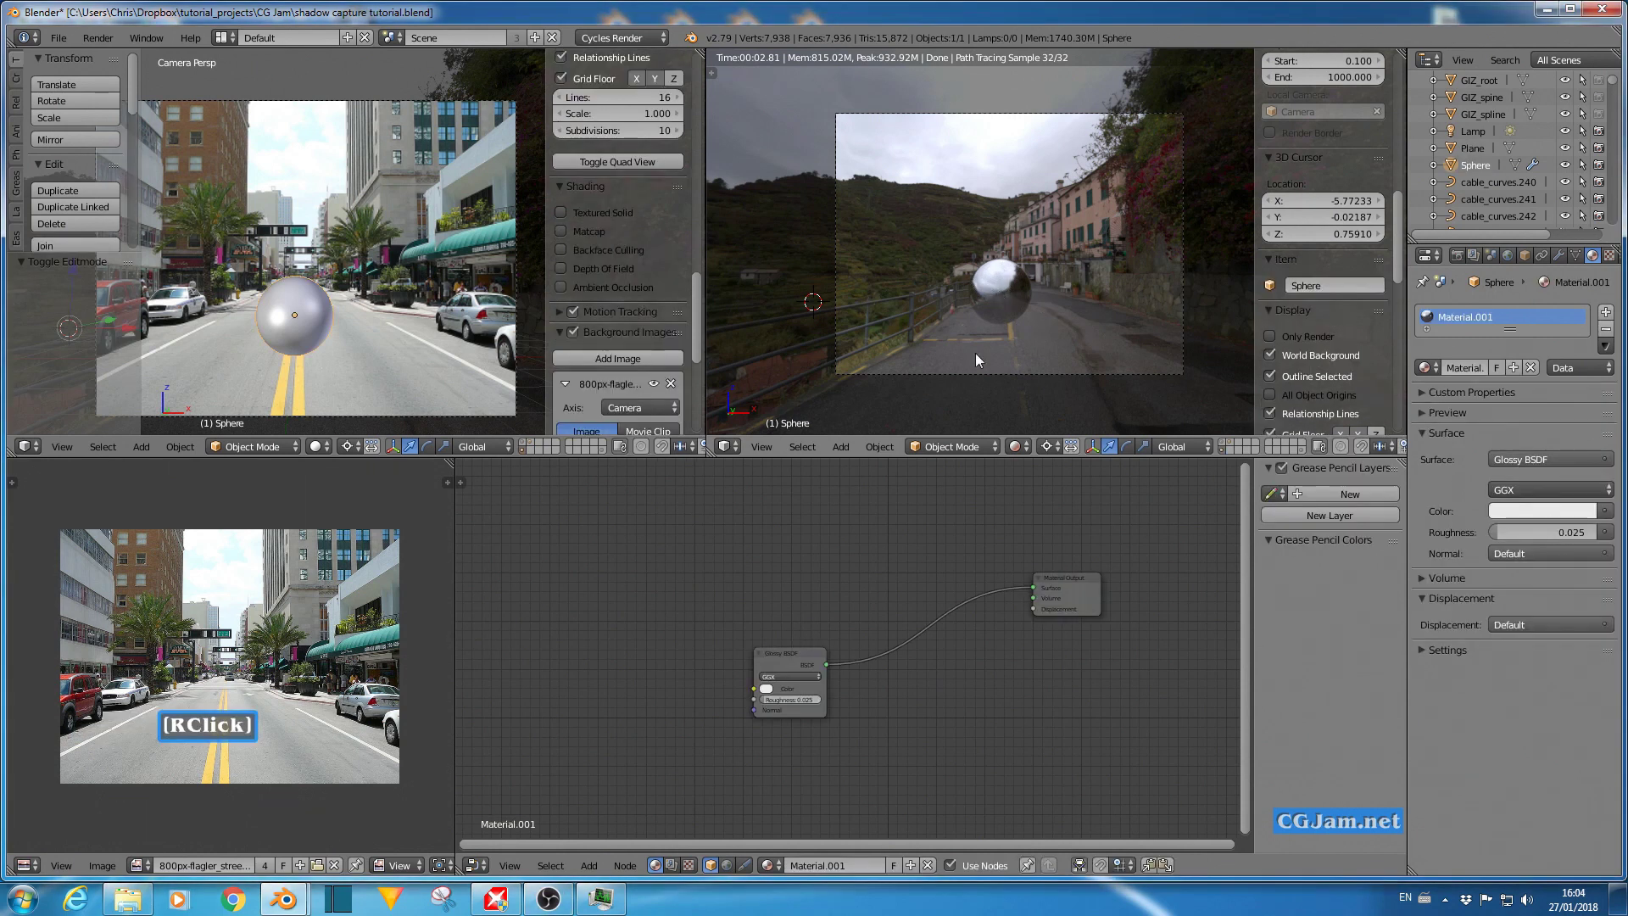
{"action": "scroll", "coordinate": [855, 685], "scroll_direction": "up", "scroll_amount": 4}
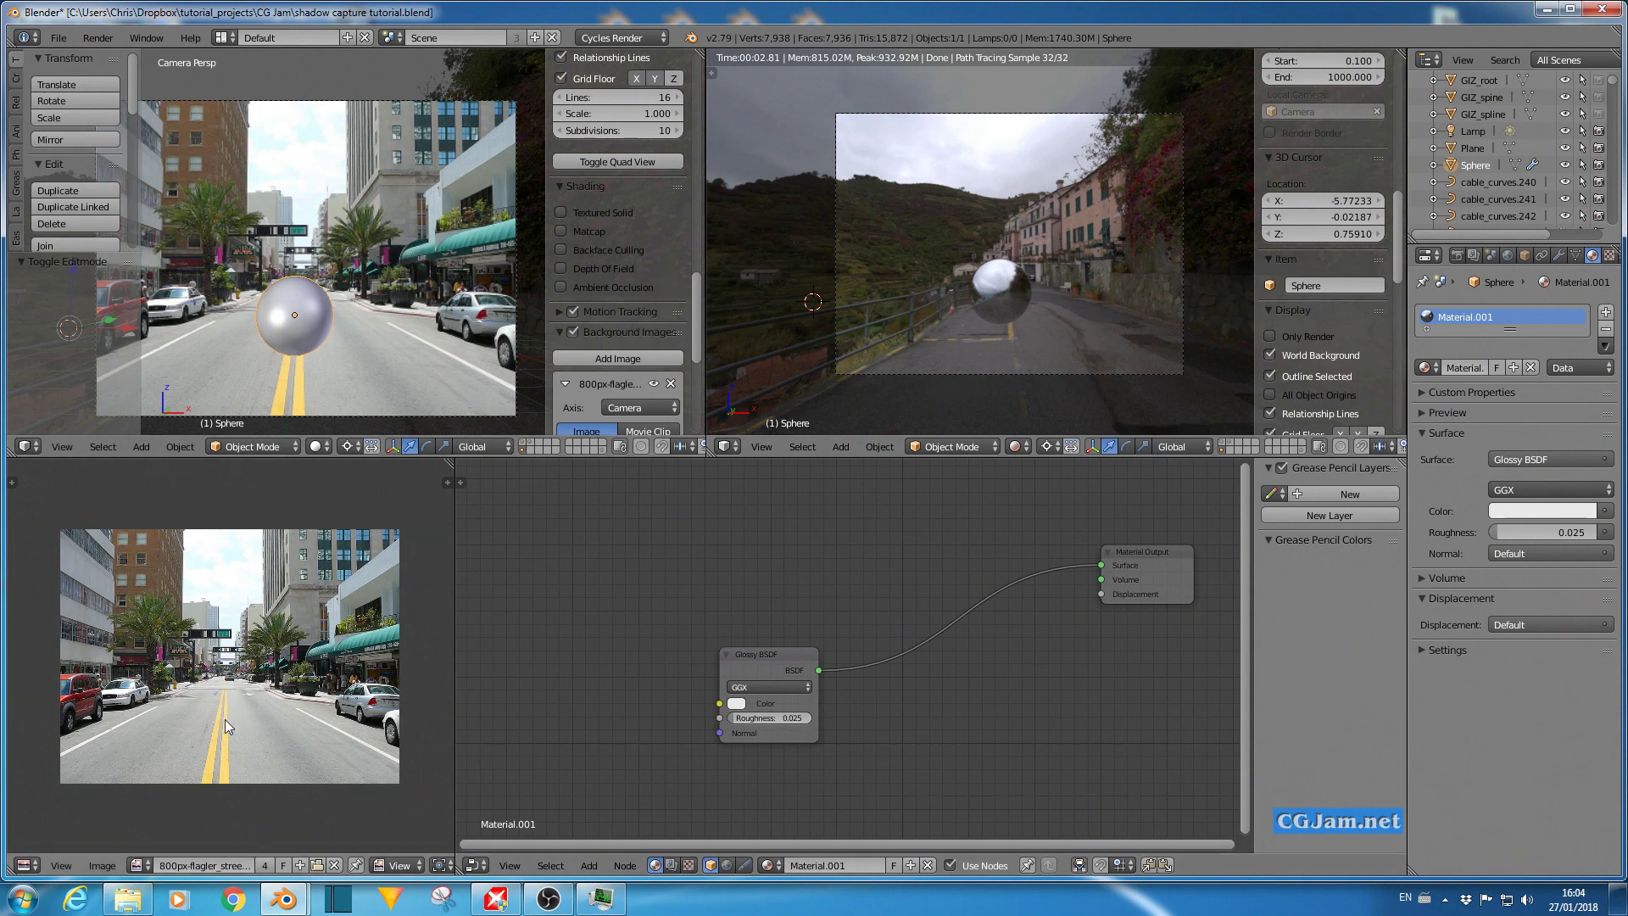
{"action": "left_click", "coordinate": [1473, 256]}
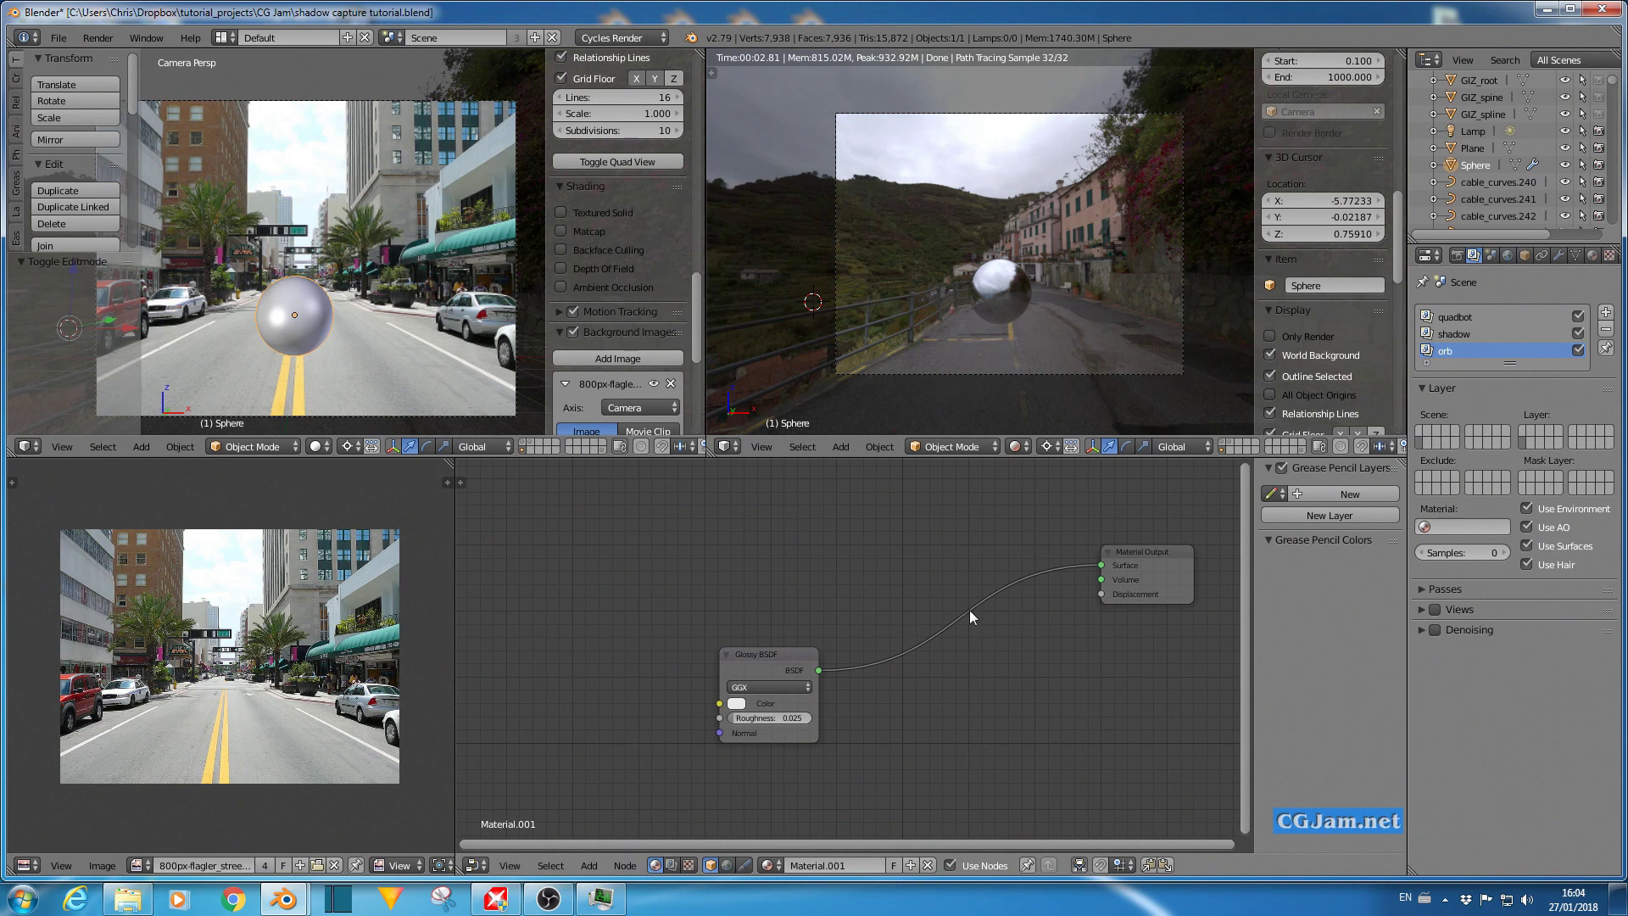
{"action": "left_click", "coordinate": [1448, 332]}
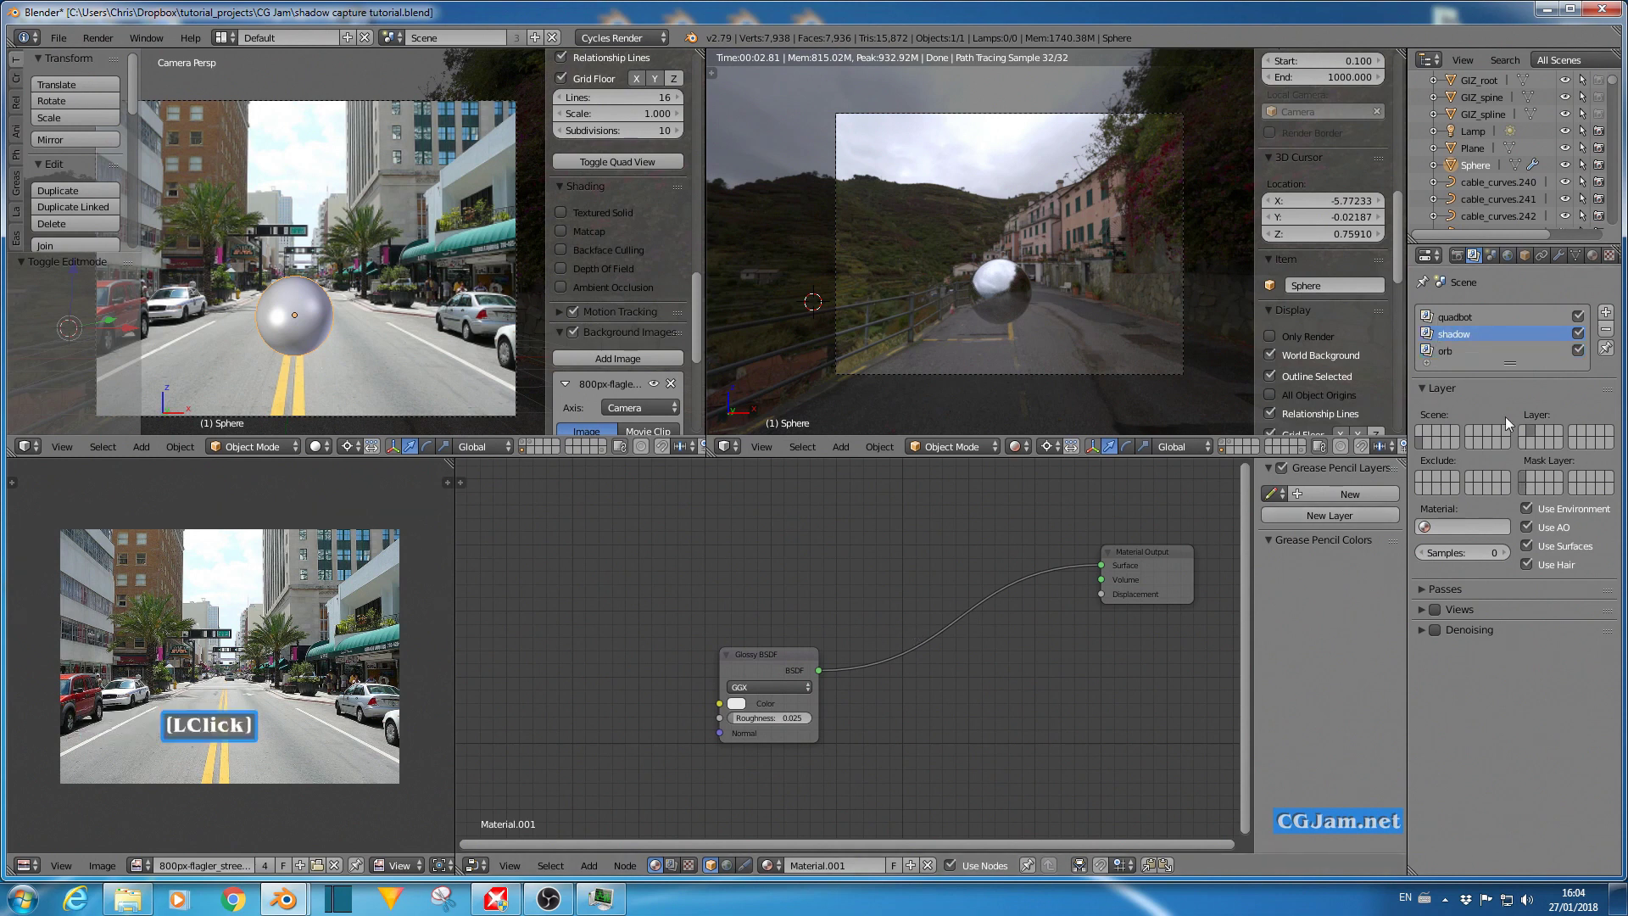
{"action": "left_click", "coordinate": [1448, 351]}
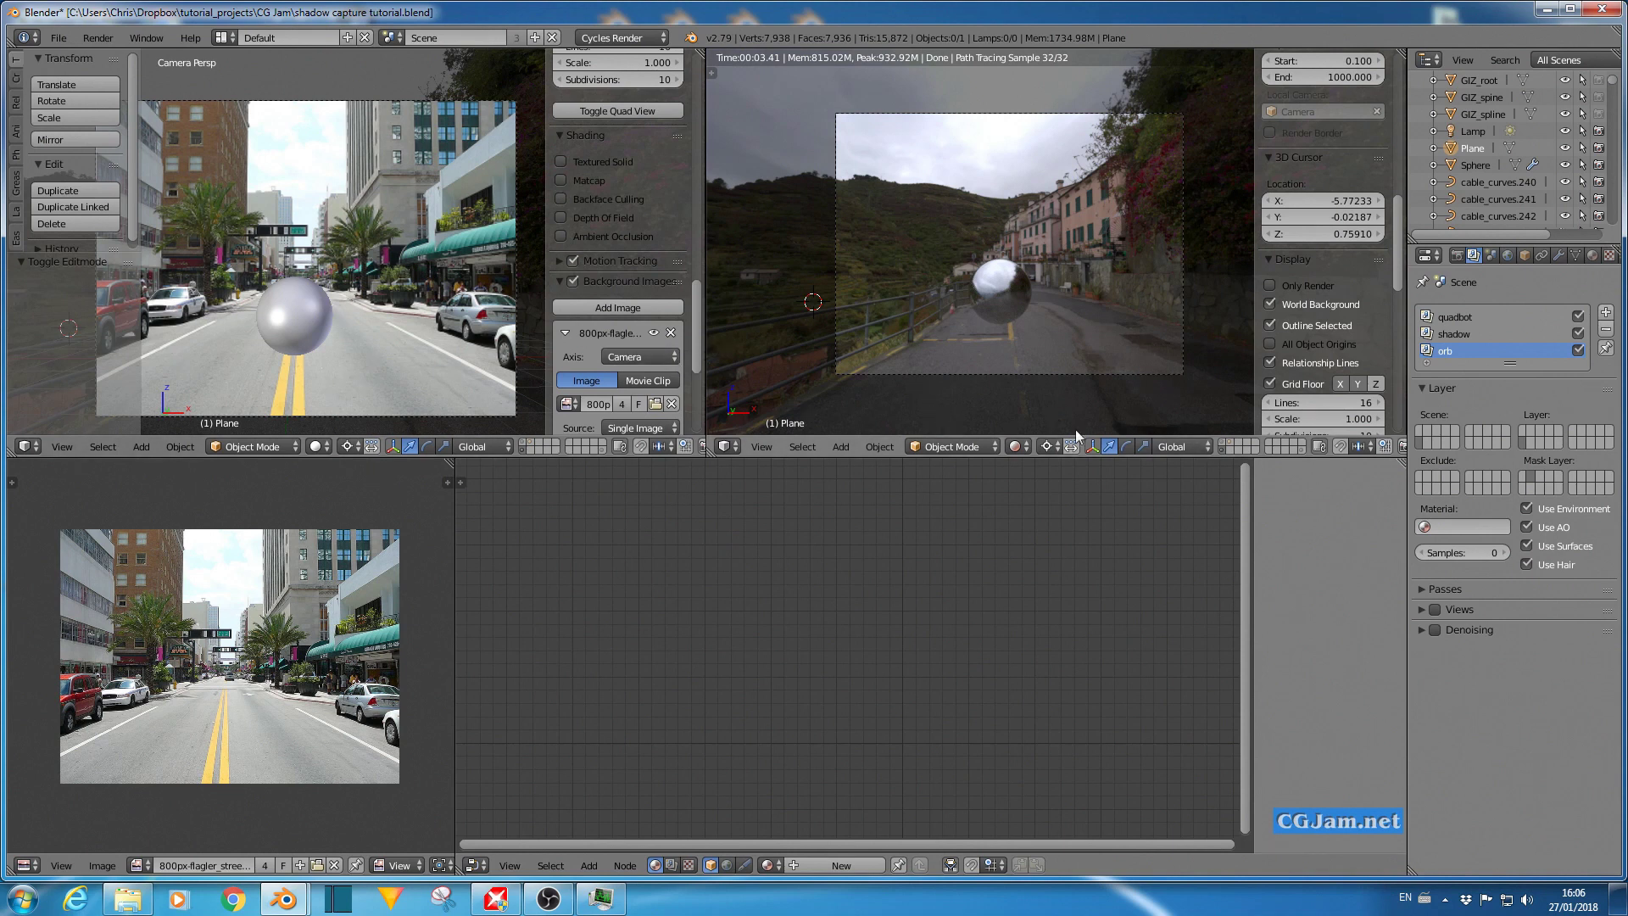
Show only the ground plane's layer and inspect the plane's mesh in Edit Mode, returning to Object Mode.
{"action": "left_click", "coordinate": [1230, 444]}
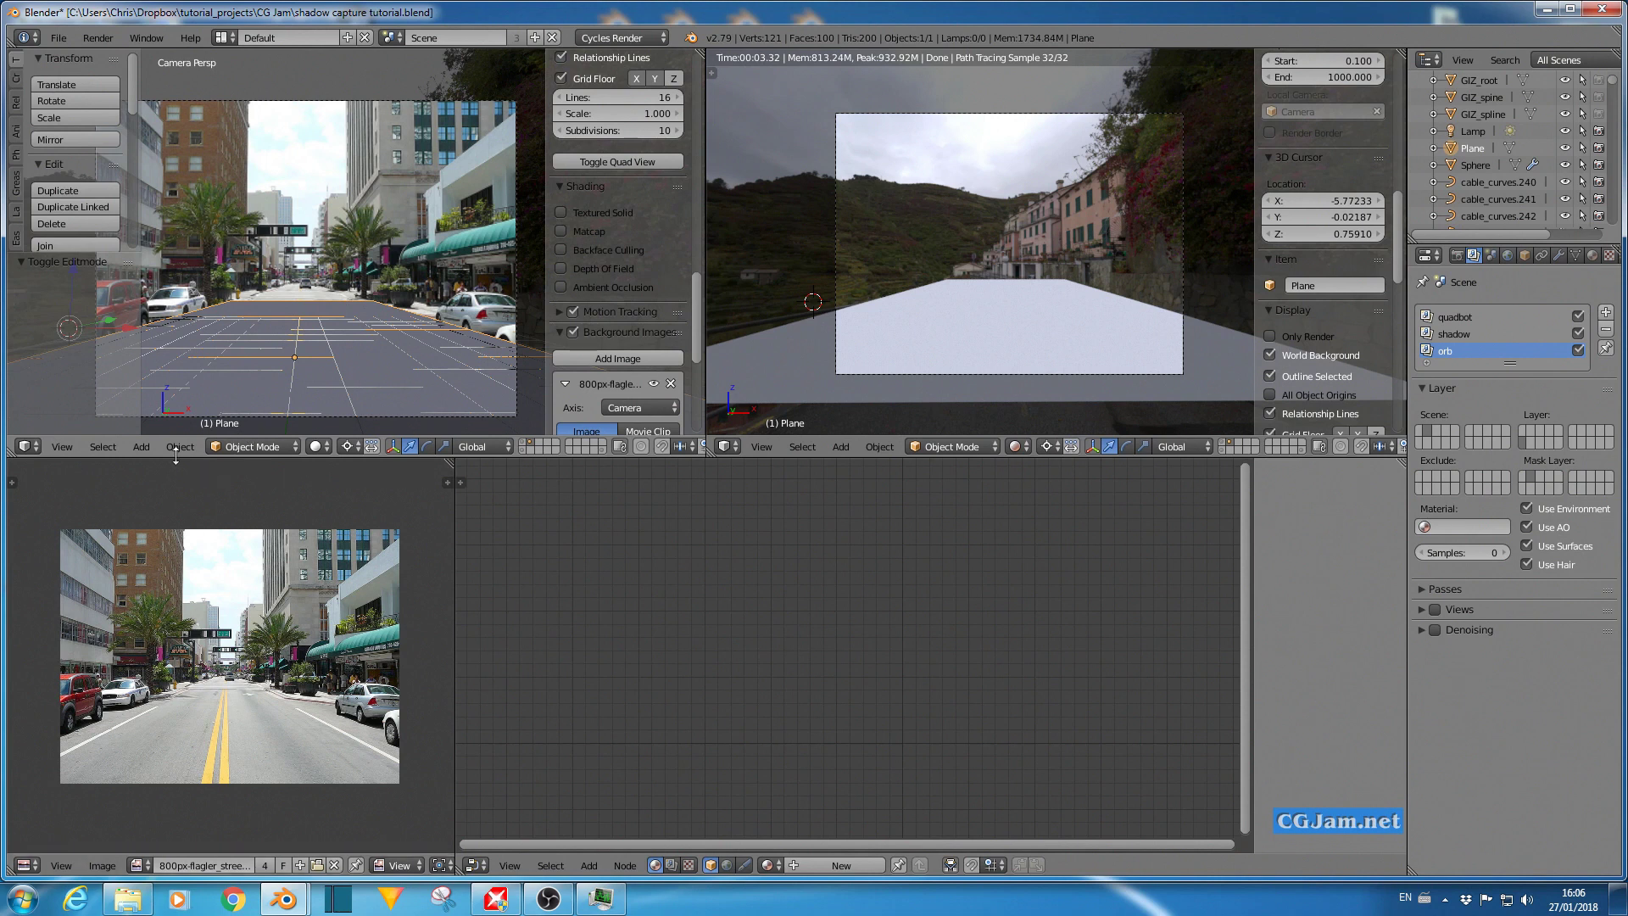
{"action": "left_click", "coordinate": [257, 446]}
{"action": "left_click", "coordinate": [252, 419]}
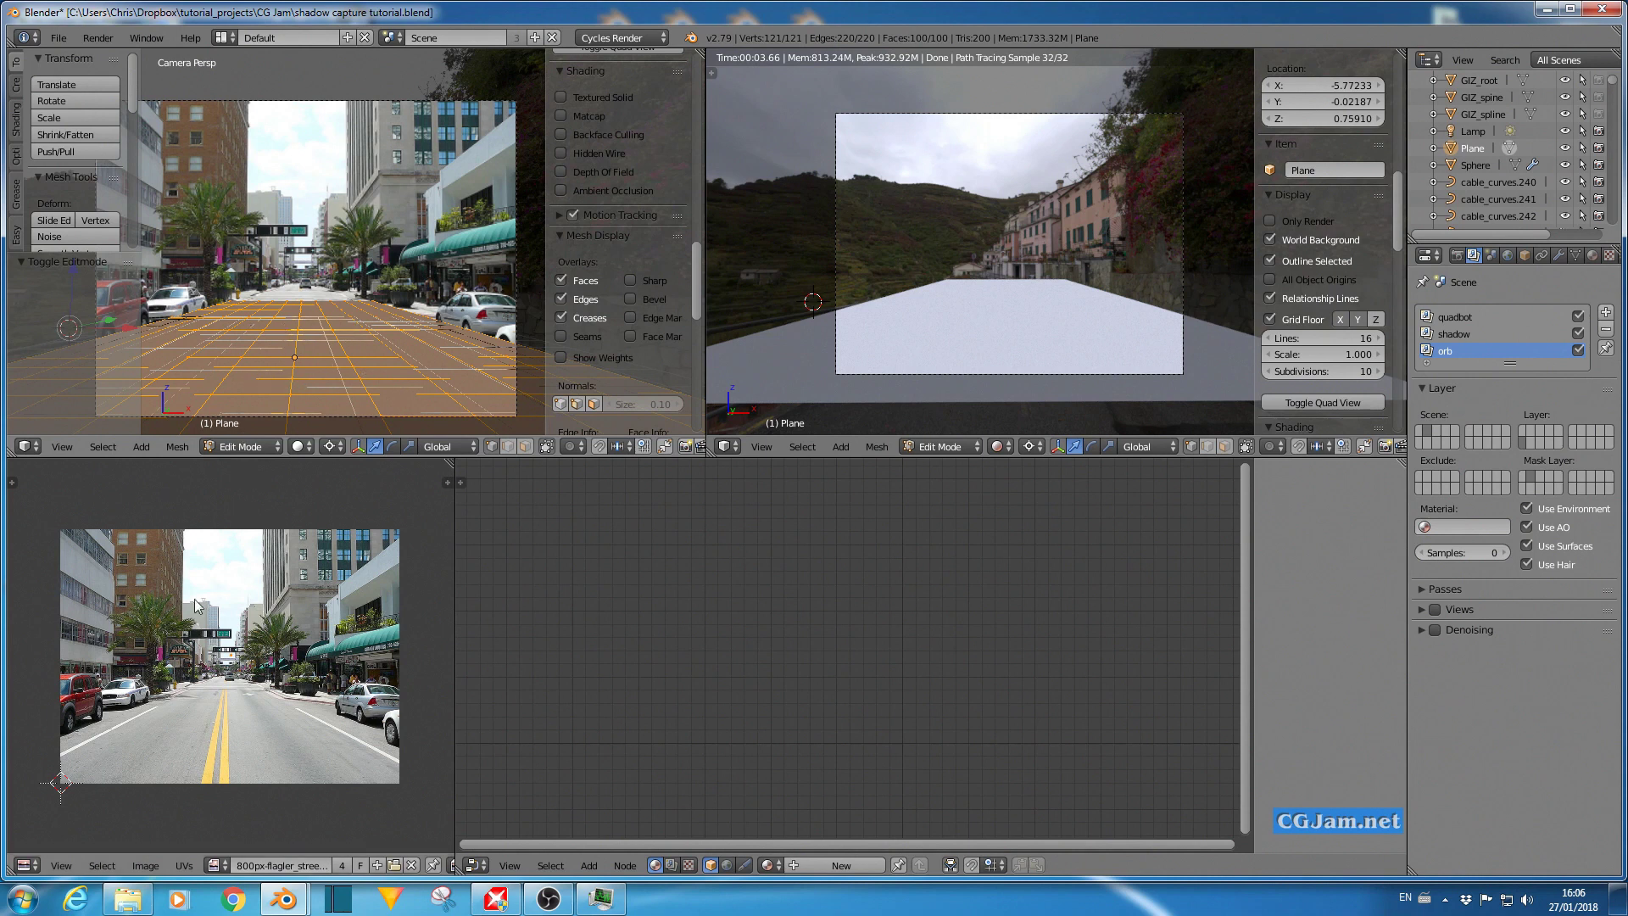
{"action": "left_click", "coordinate": [231, 447]}
{"action": "left_click", "coordinate": [226, 429]}
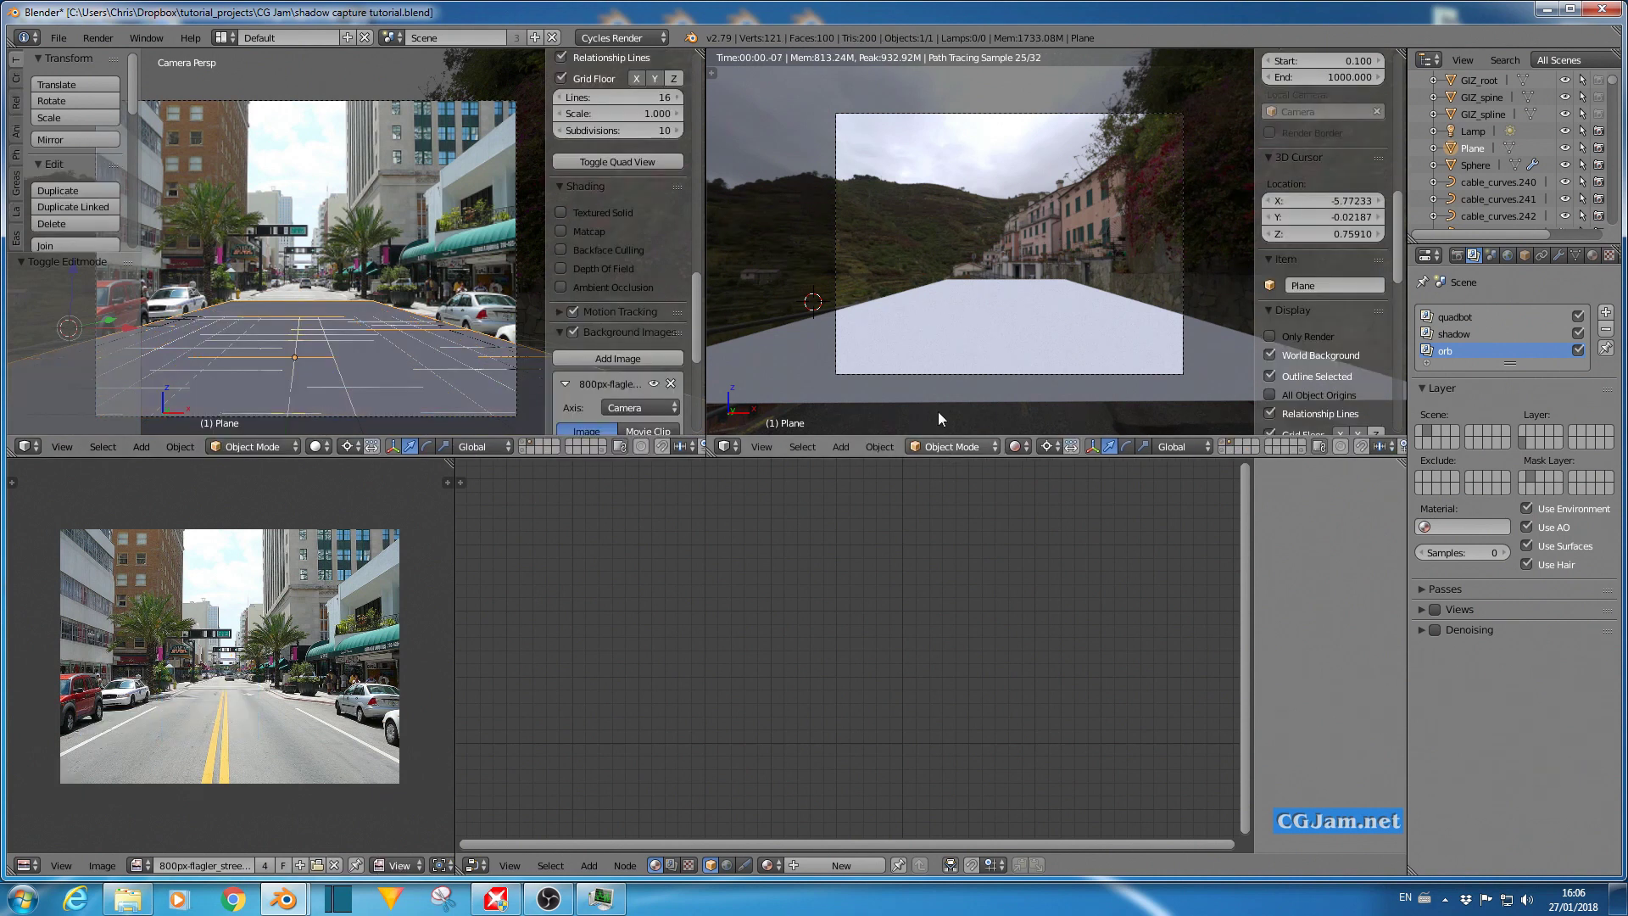
Display the sphere's and ground plane's layers together and enable Shadow Catcher for the plane.
{"action": "left_click", "coordinate": [1219, 451]}
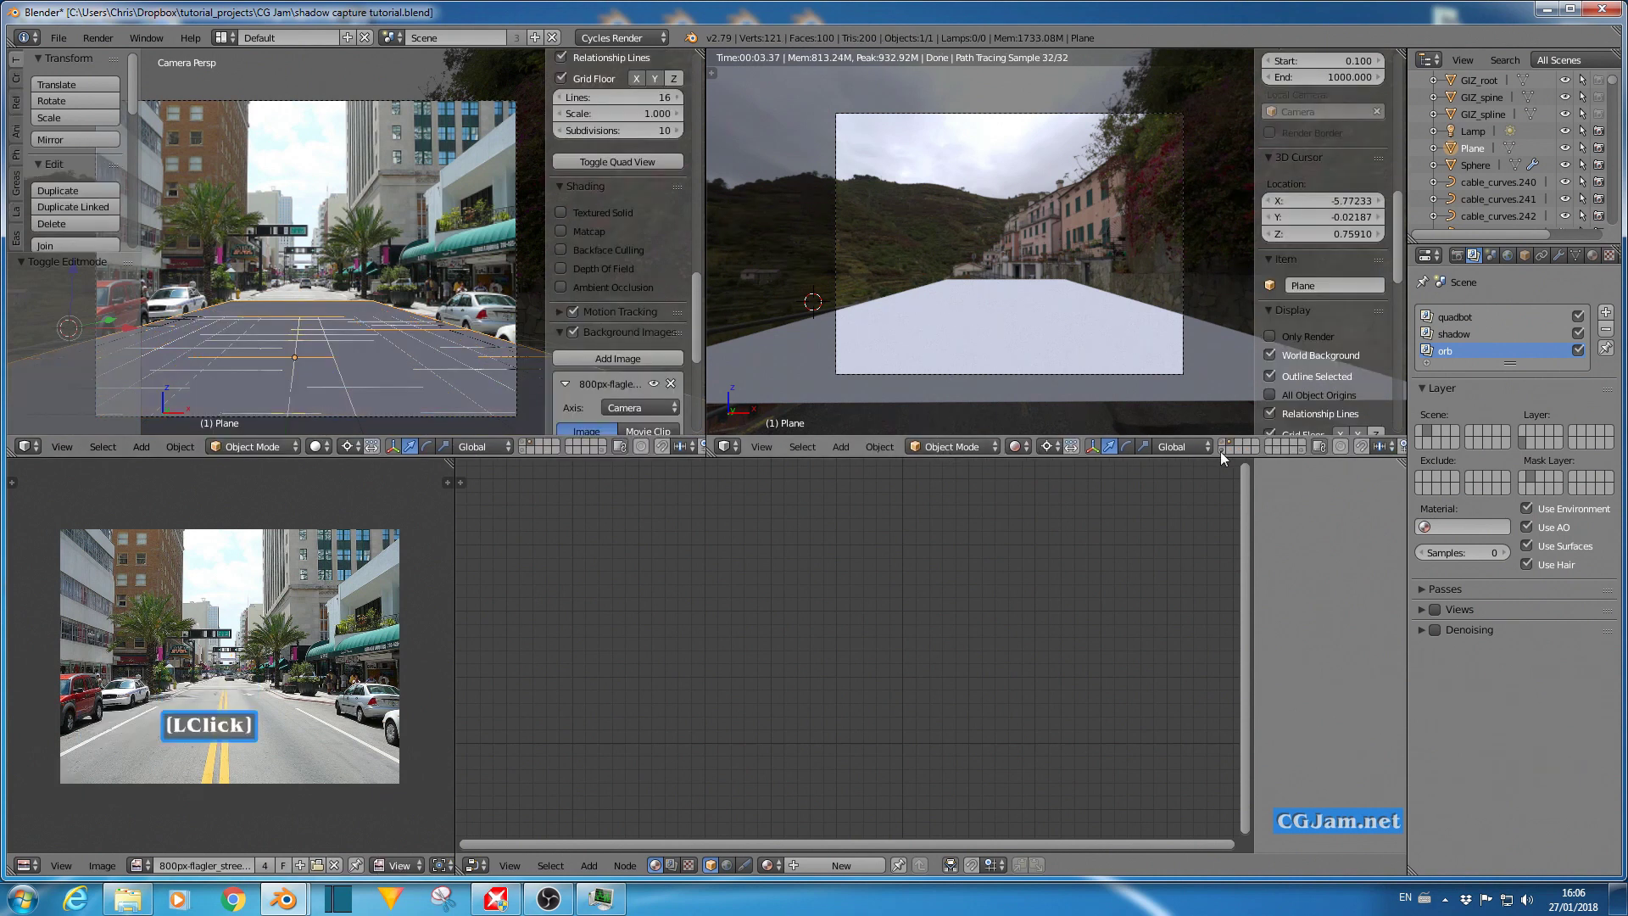
{"action": "left_click", "coordinate": [1219, 451]}
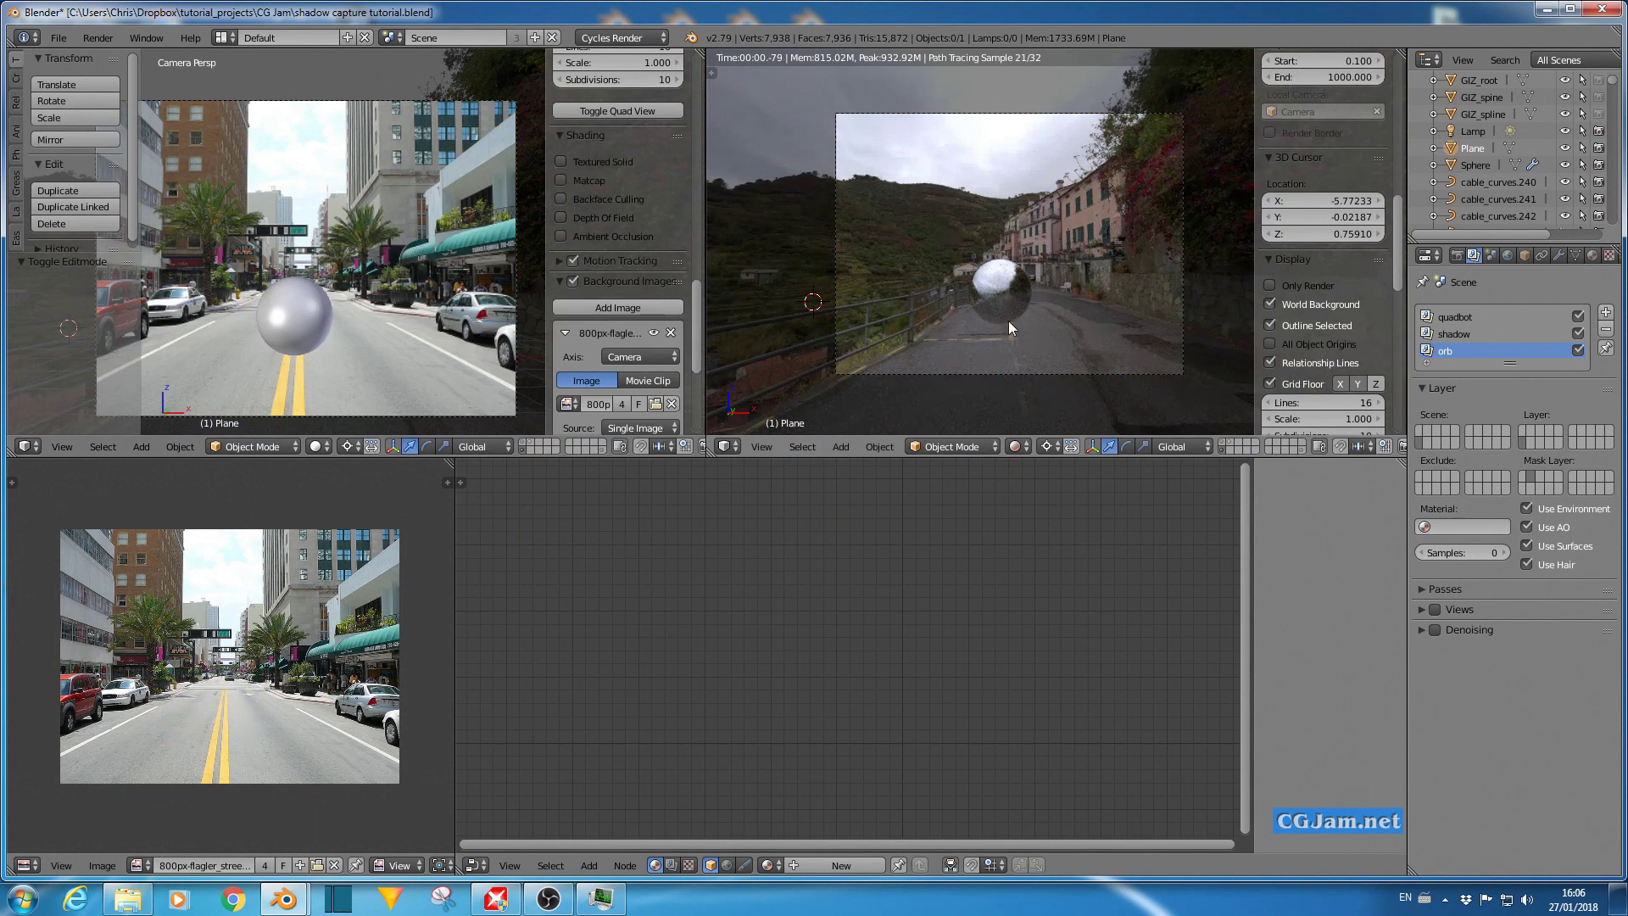
{"action": "scroll", "coordinate": [1017, 347], "scroll_direction": "up", "scroll_amount": 4}
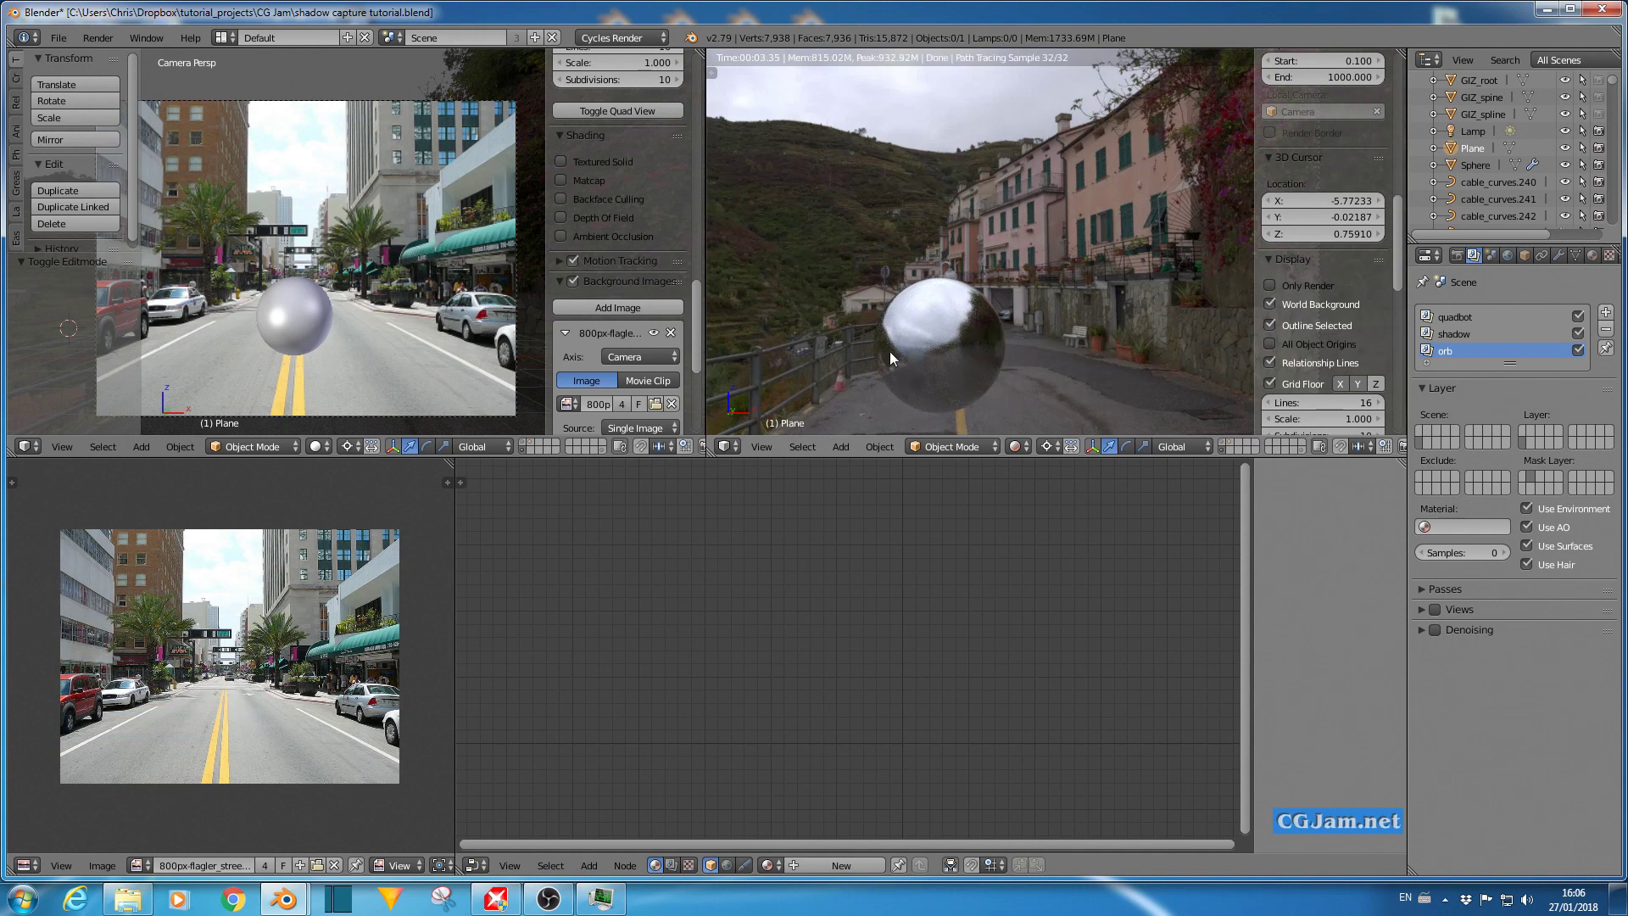
{"action": "scroll", "coordinate": [996, 351], "scroll_direction": "down", "scroll_amount": 2}
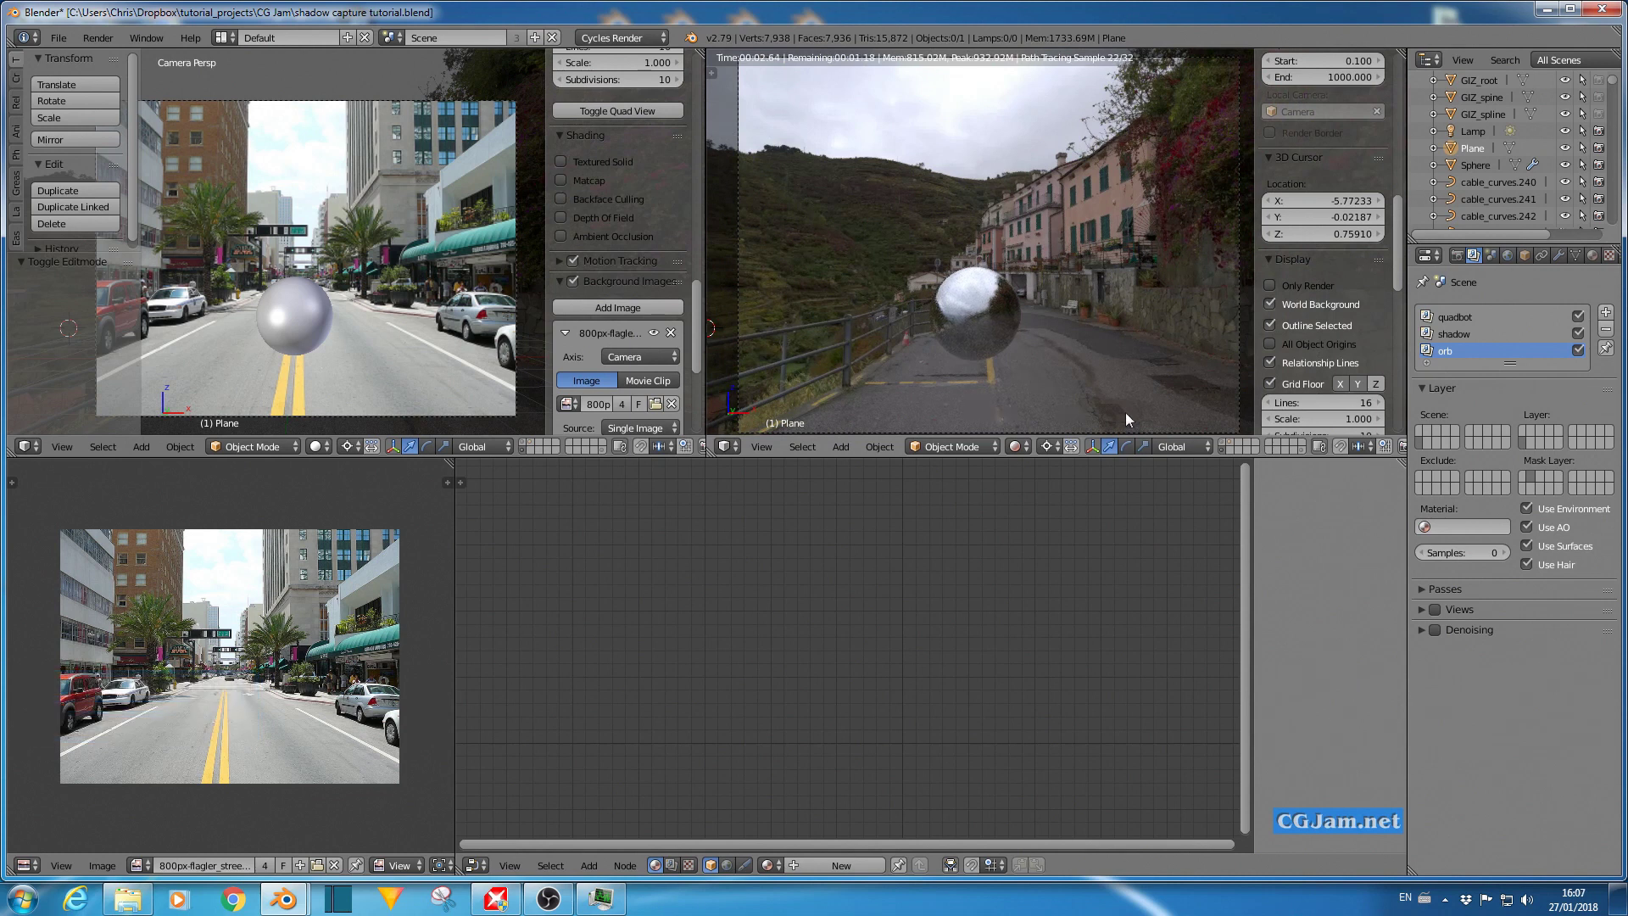
{"action": "left_click", "coordinate": [1231, 440], "text": "shift"}
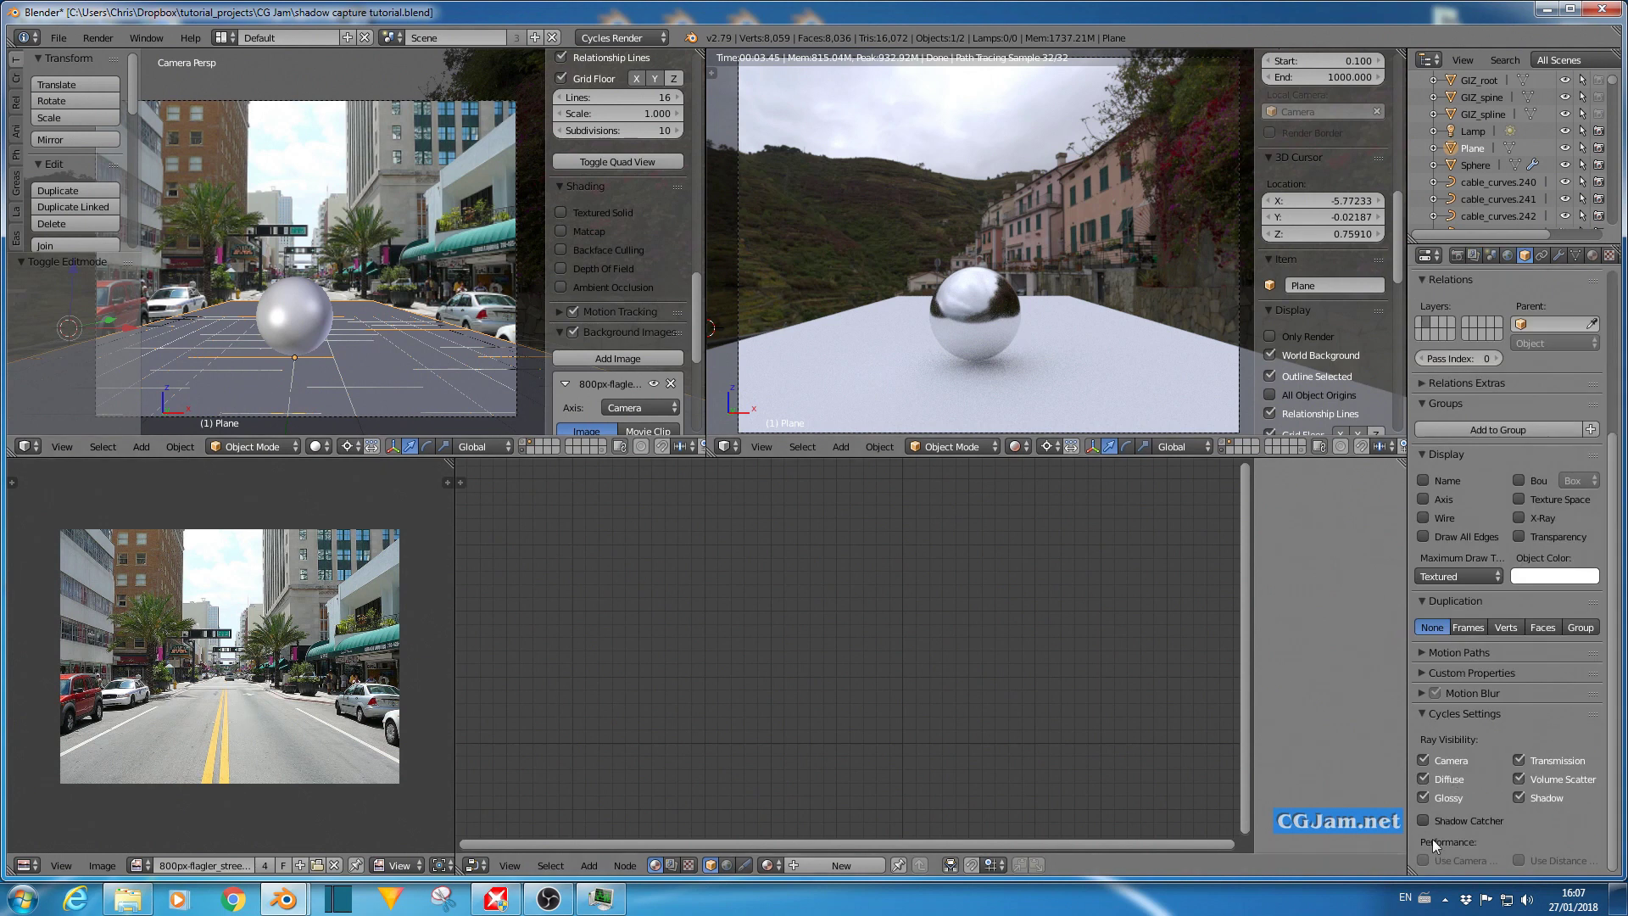
{"action": "left_click", "coordinate": [1422, 819]}
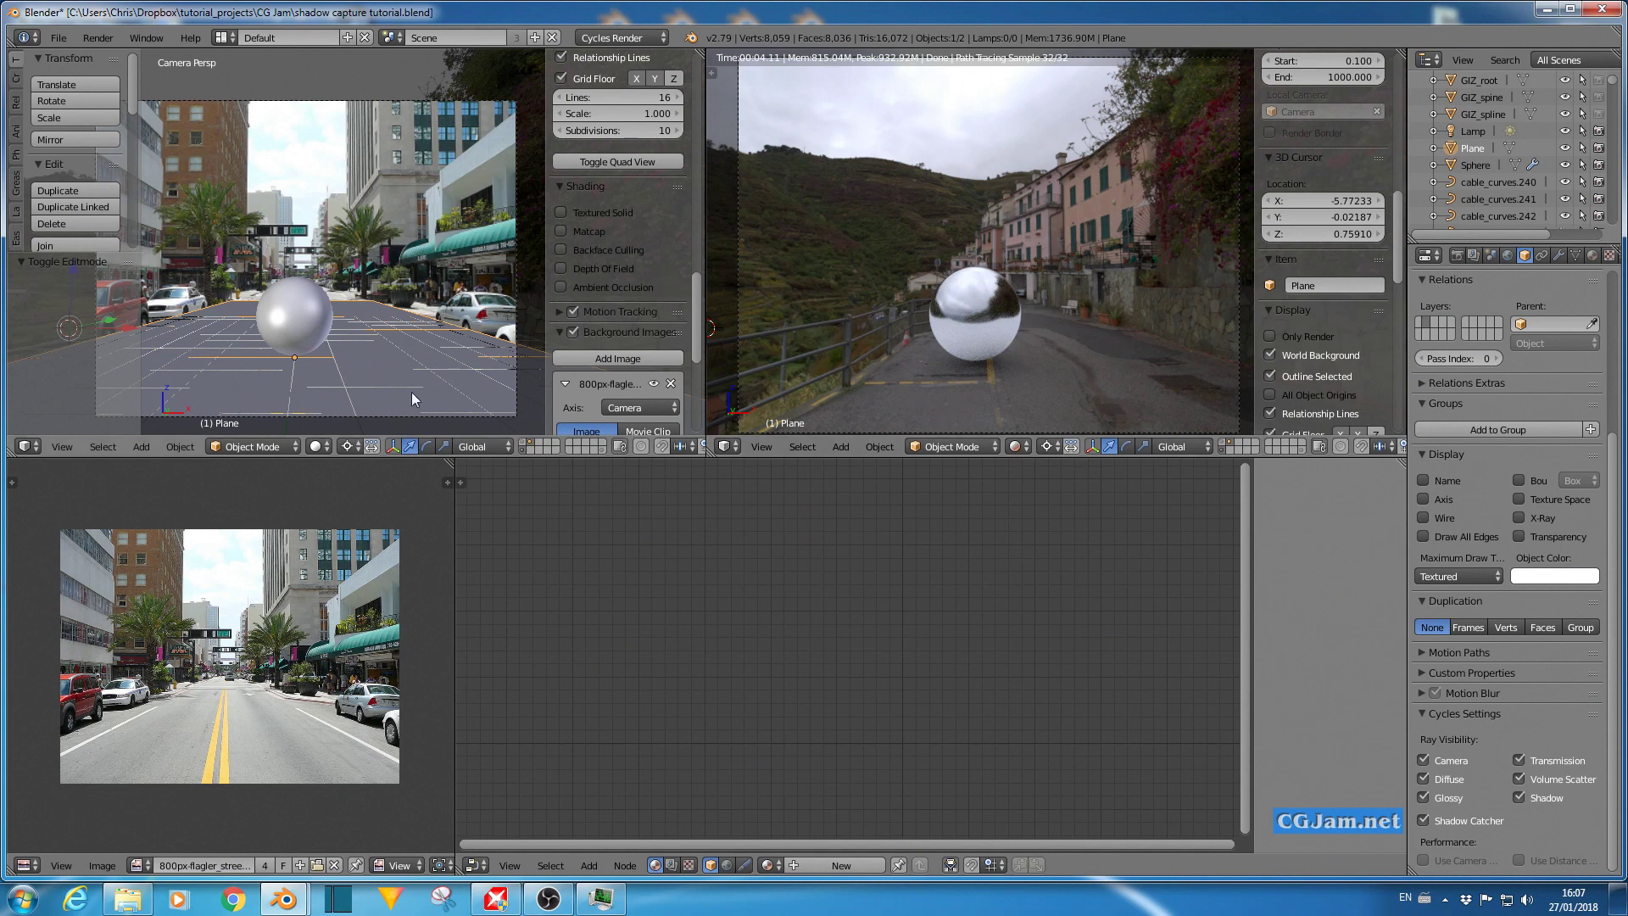
UV-map the ground plane's mesh in Edit Mode with Project From View from the camera view.
{"action": "left_click", "coordinate": [257, 446]}
{"action": "left_click", "coordinate": [251, 407]}
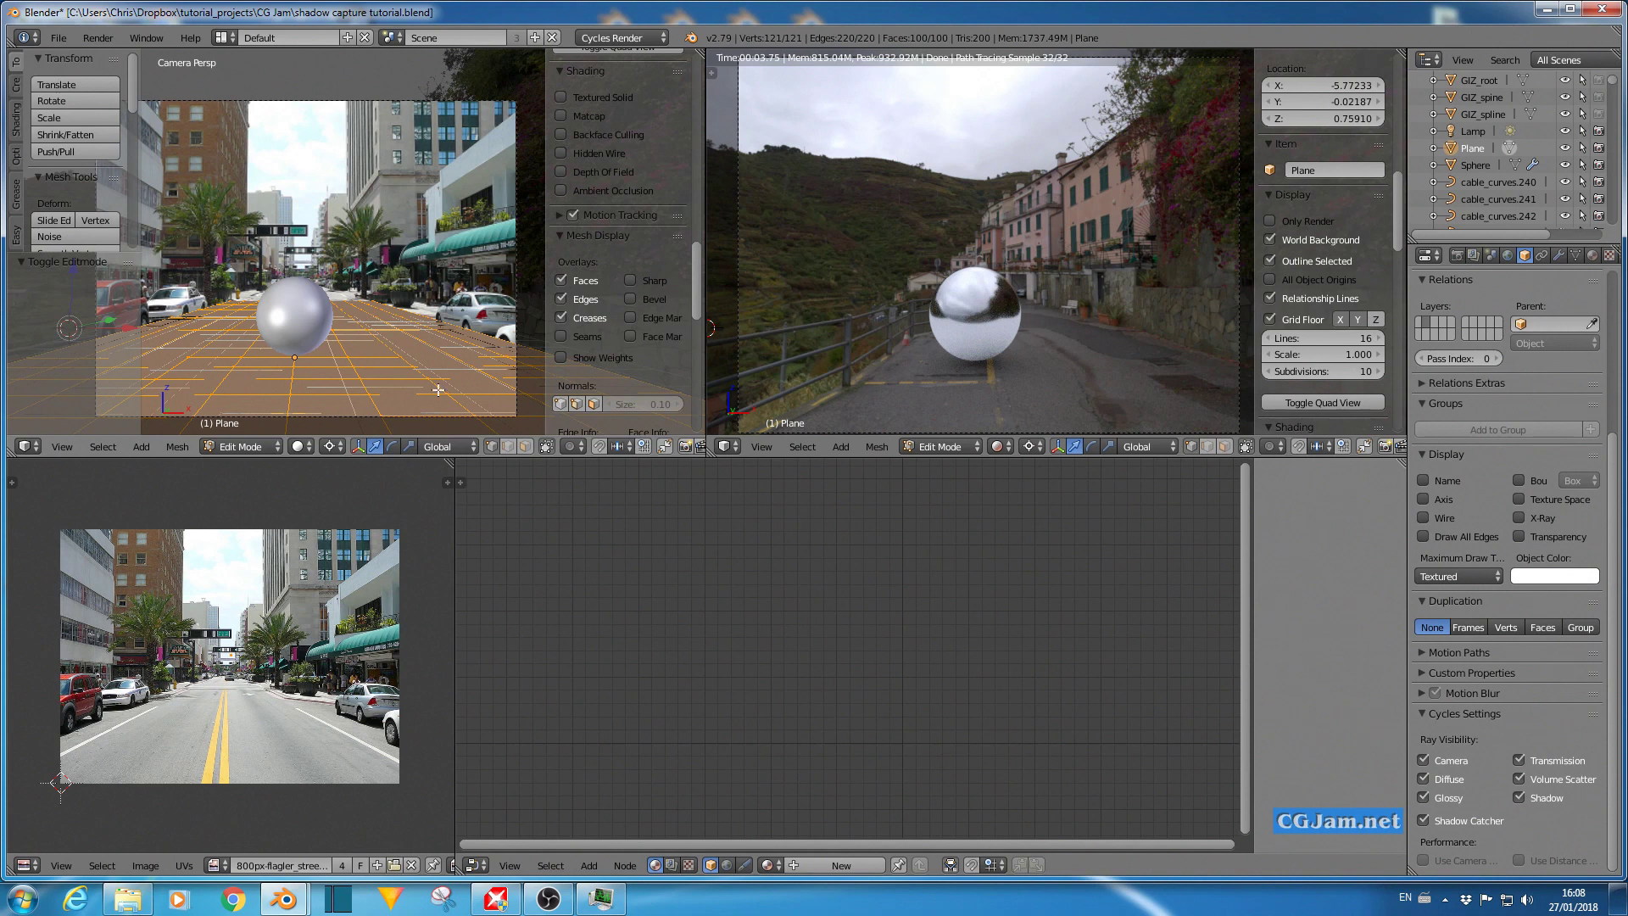
{"action": "key", "text": "u"}
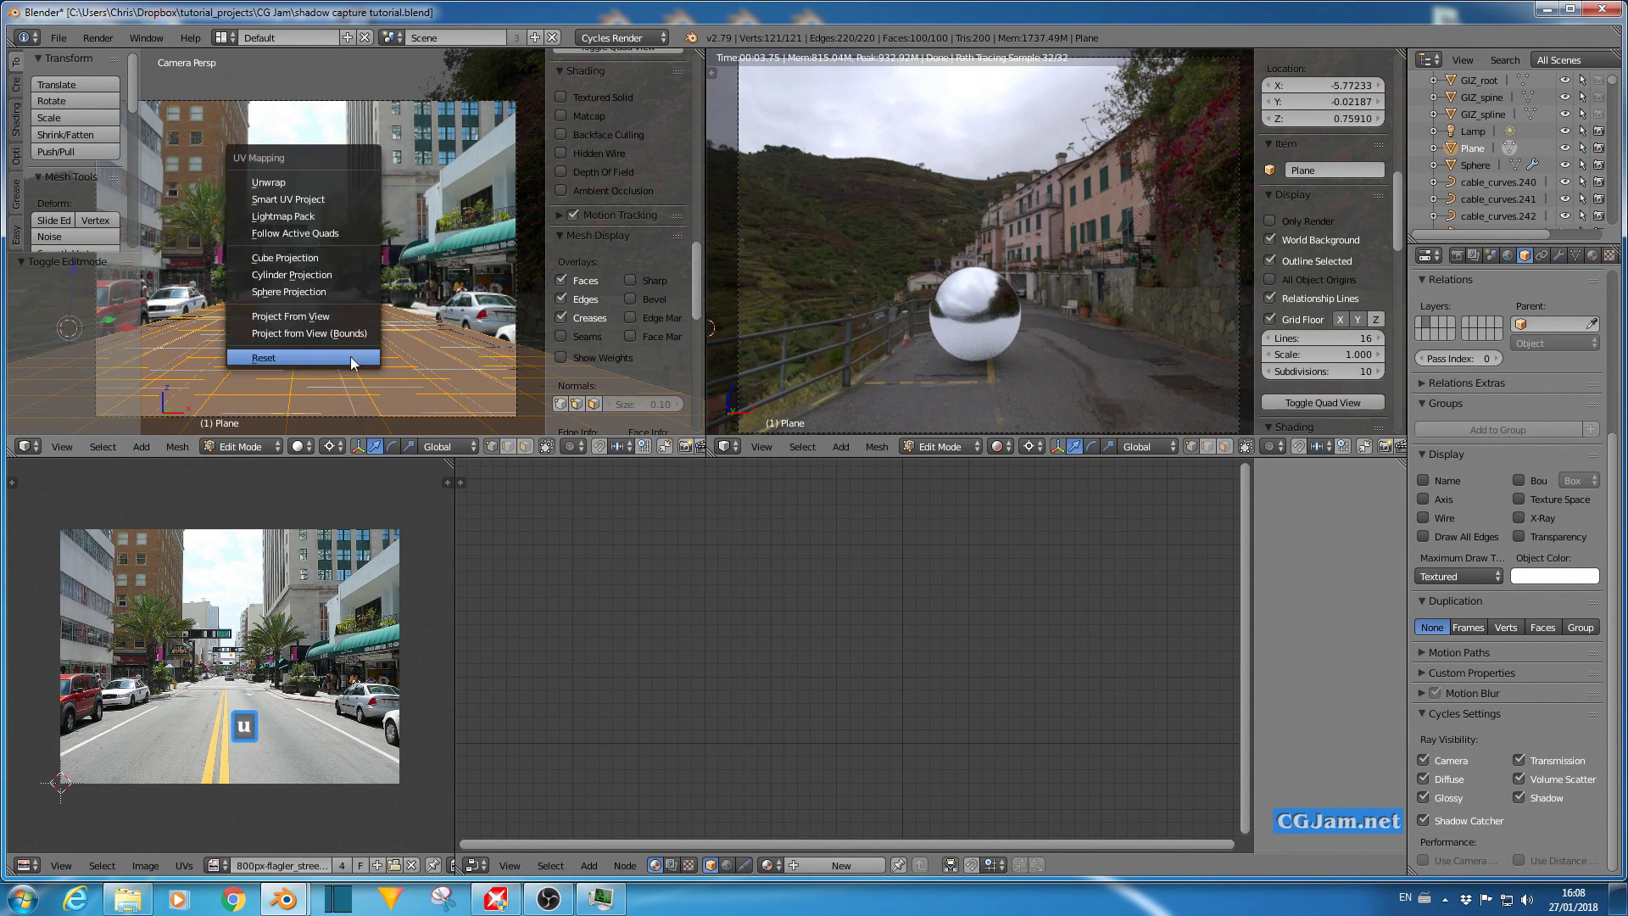
{"action": "left_click", "coordinate": [333, 317]}
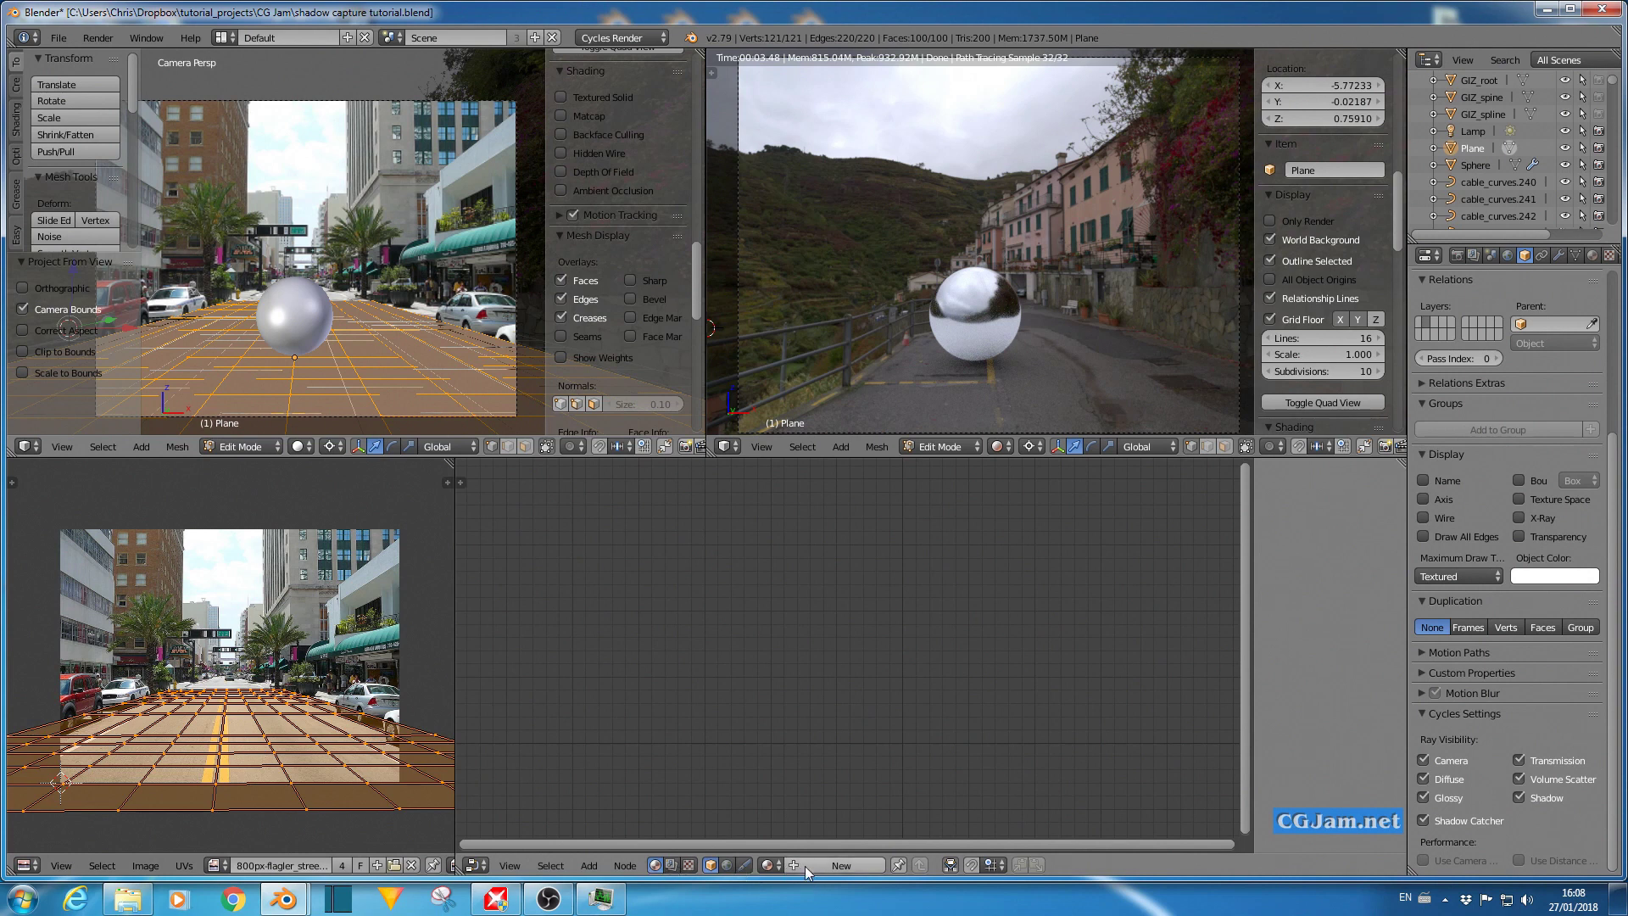
Give the plane a new material and add an Image Texture, Mapping and Texture Coordinate setup to its Diffuse BSDF node.
{"action": "left_click", "coordinate": [840, 865]}
{"action": "left_click_drag", "start_coordinate": [906, 573], "coordinate": [846, 577]}
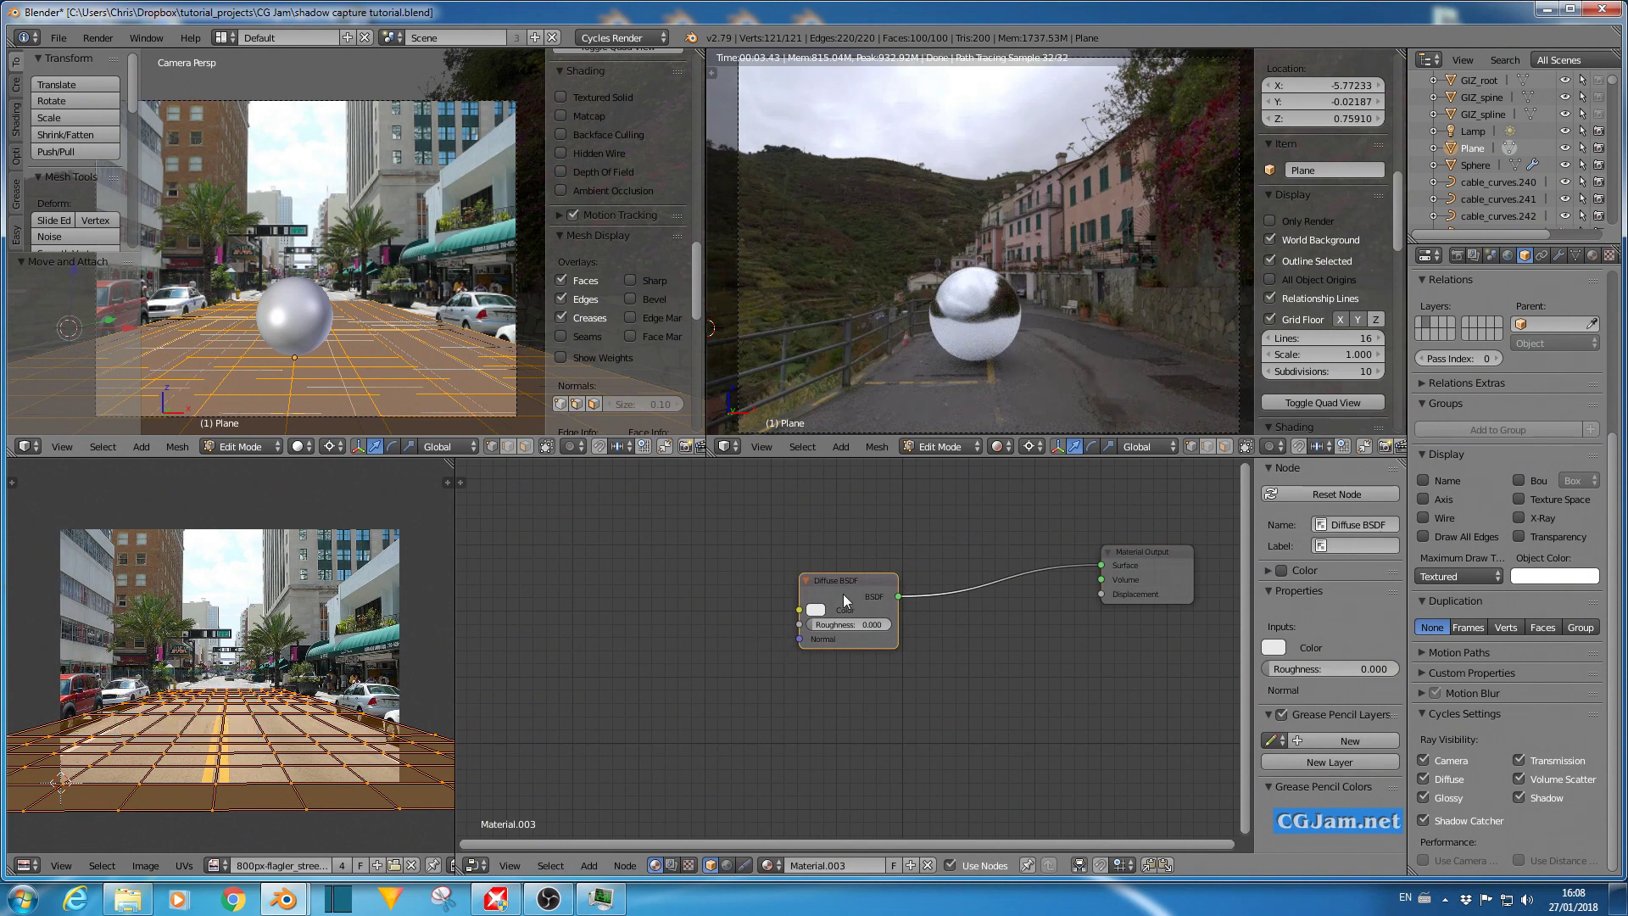
{"action": "left_click", "coordinate": [843, 593]}
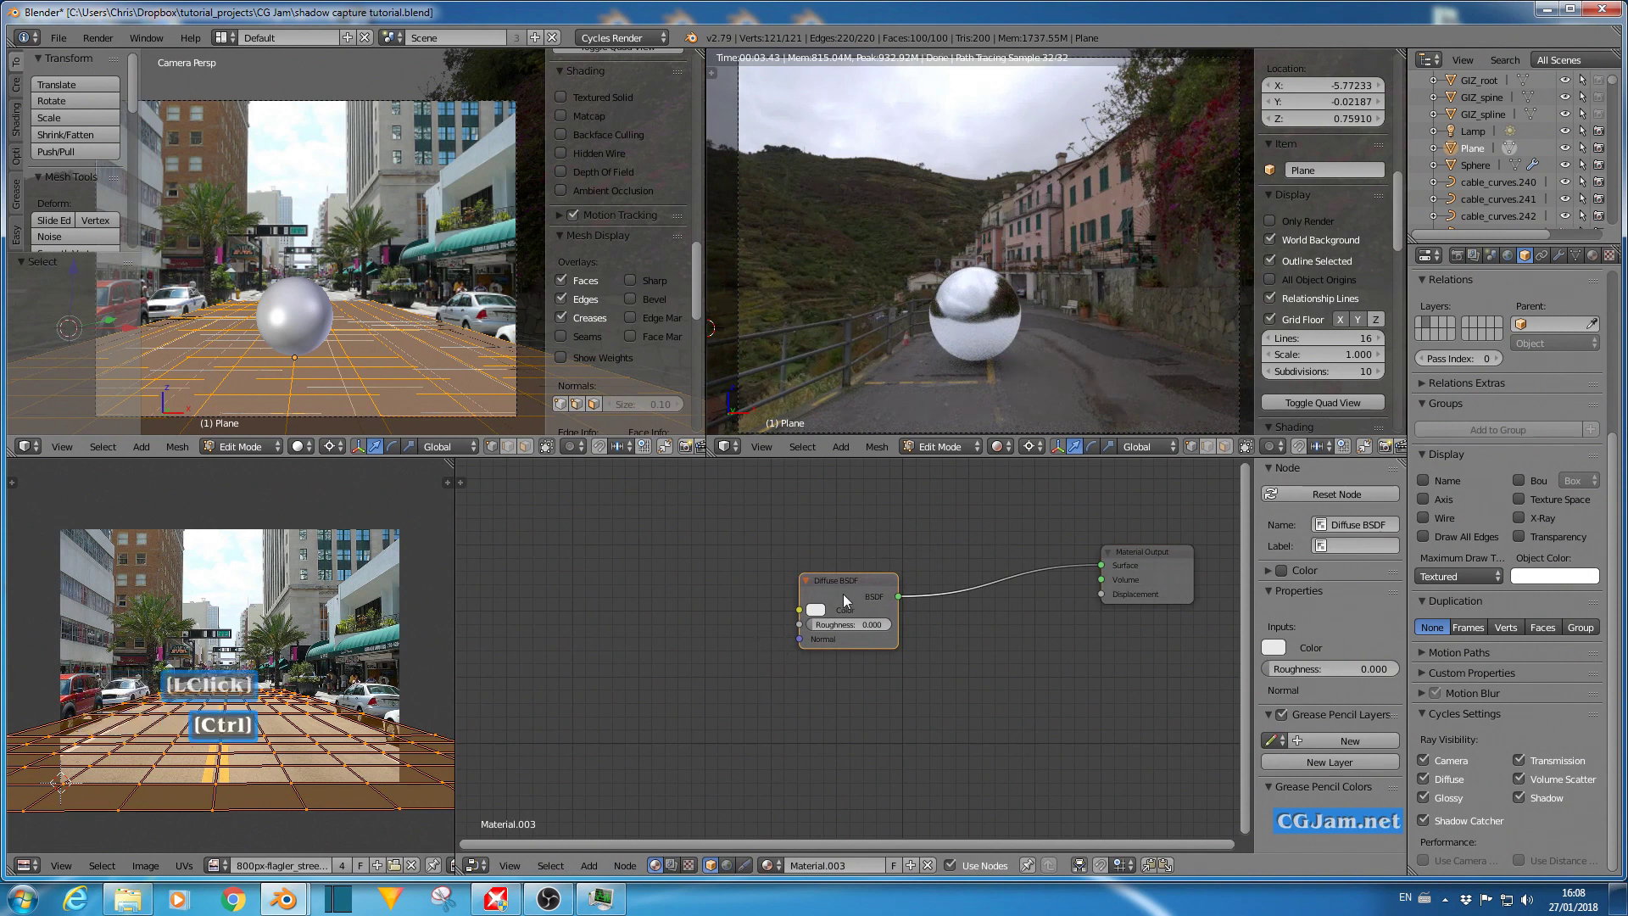
{"action": "key", "text": "ctrl+t"}
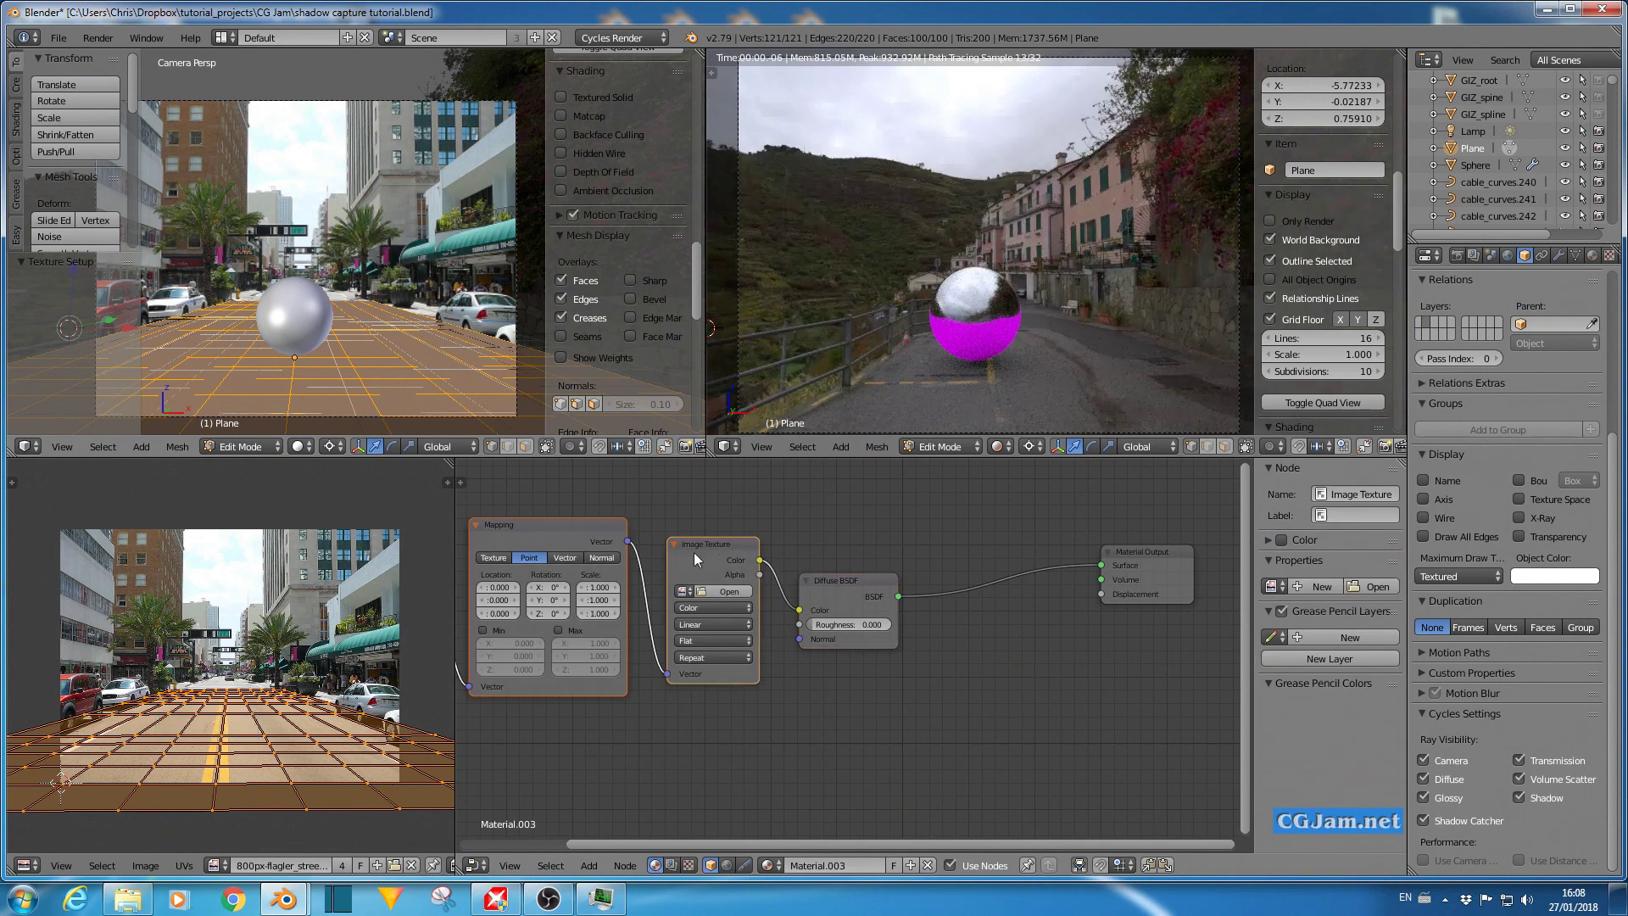
Assign the 800px-flagler street photo to the plane material's Image Texture node.
{"action": "middle_click_drag", "start_coordinate": [681, 680], "coordinate": [843, 666]}
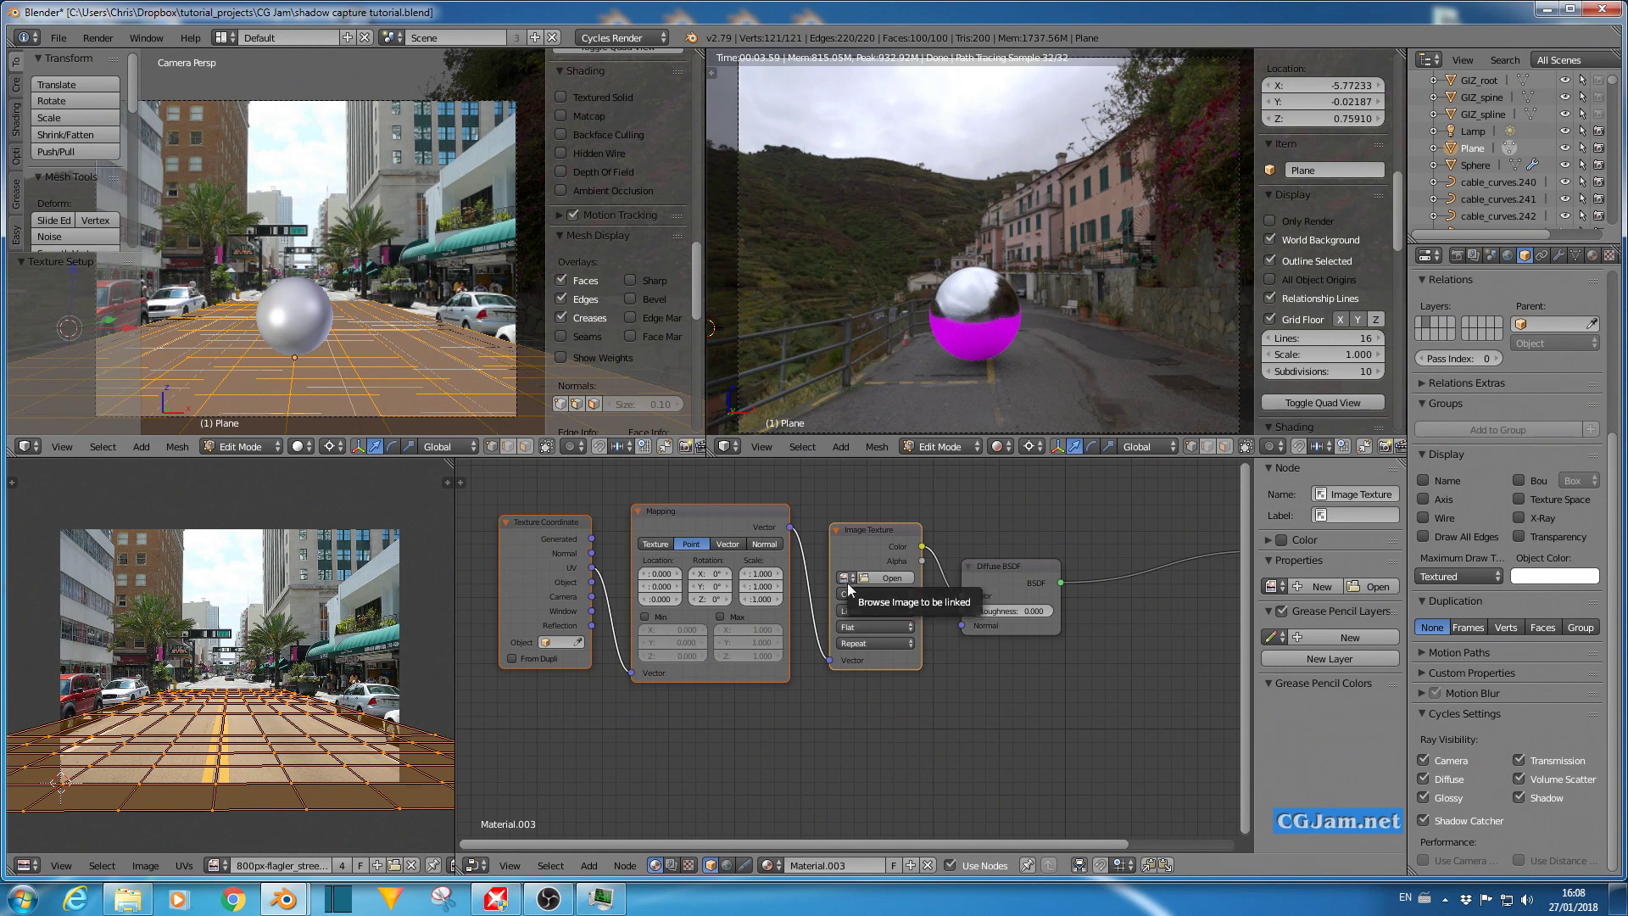
{"action": "scroll", "coordinate": [845, 581], "scroll_direction": "up", "scroll_amount": 5}
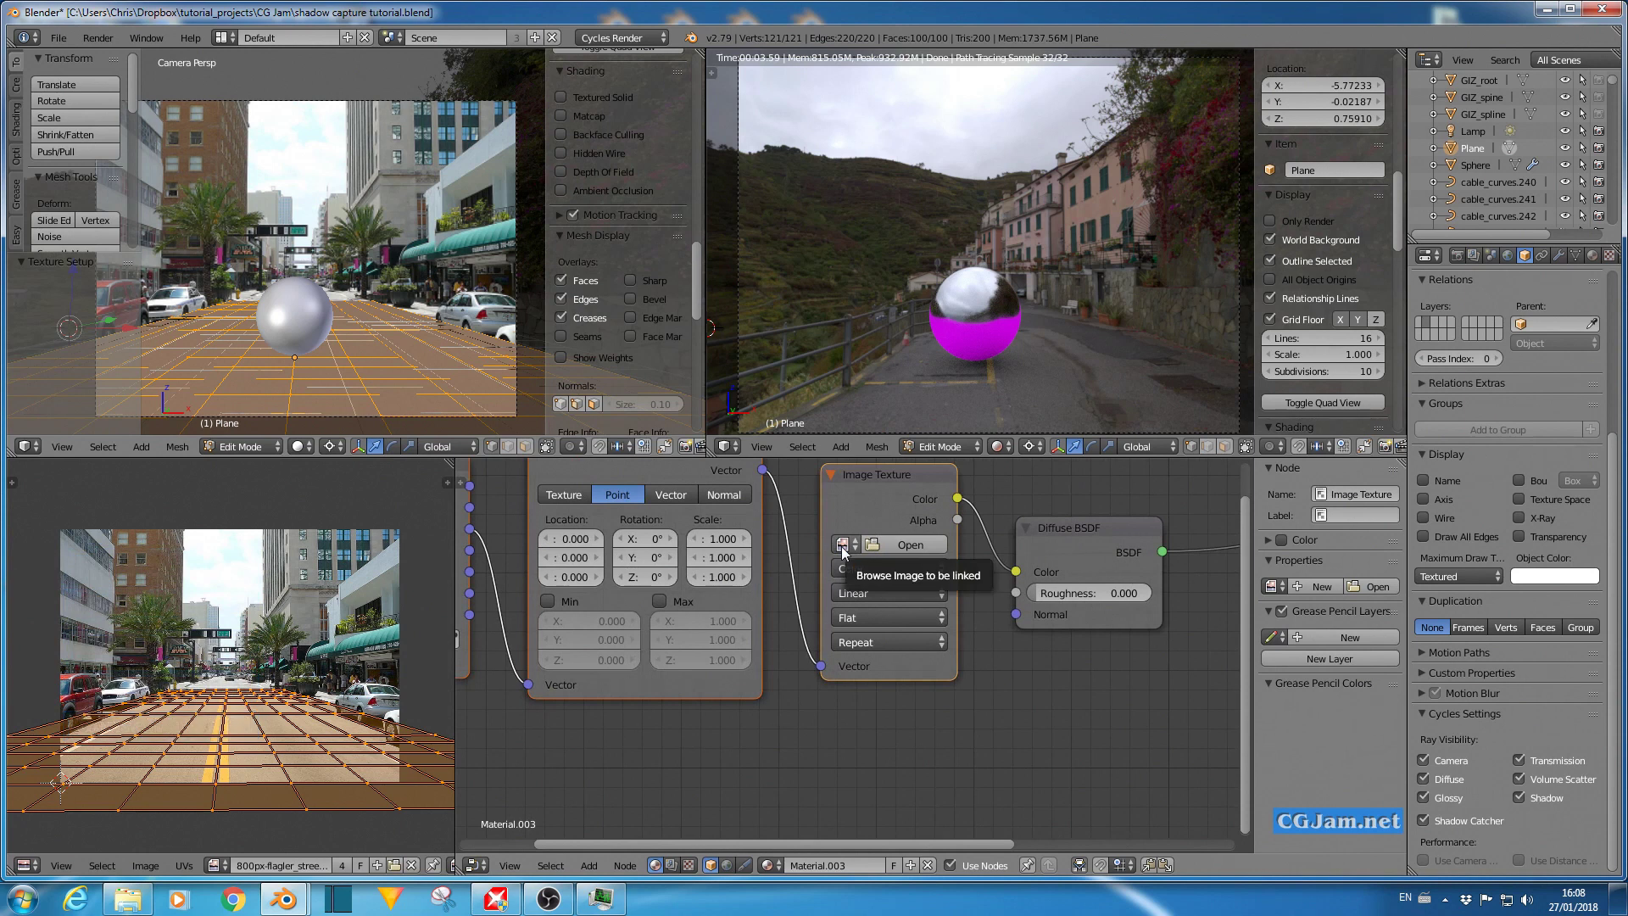
{"action": "left_click", "coordinate": [843, 545]}
{"action": "left_click", "coordinate": [862, 574]}
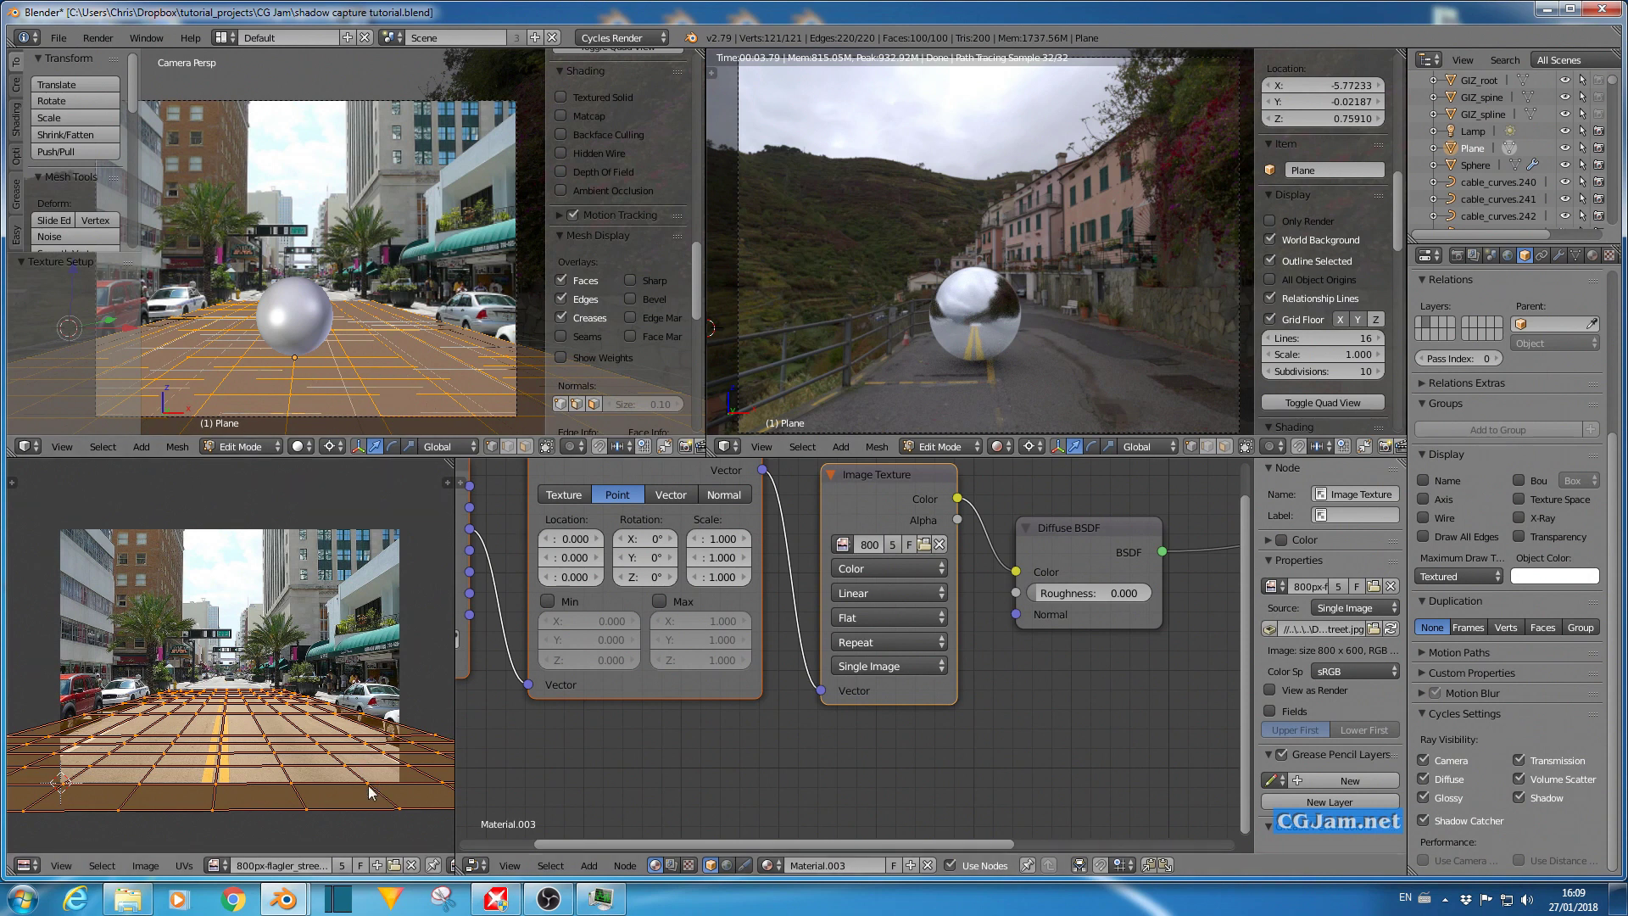
Bring up the compositing node tree and examine how the shadow and orb render layers are combined with the street image.
{"action": "left_click", "coordinate": [670, 865]}
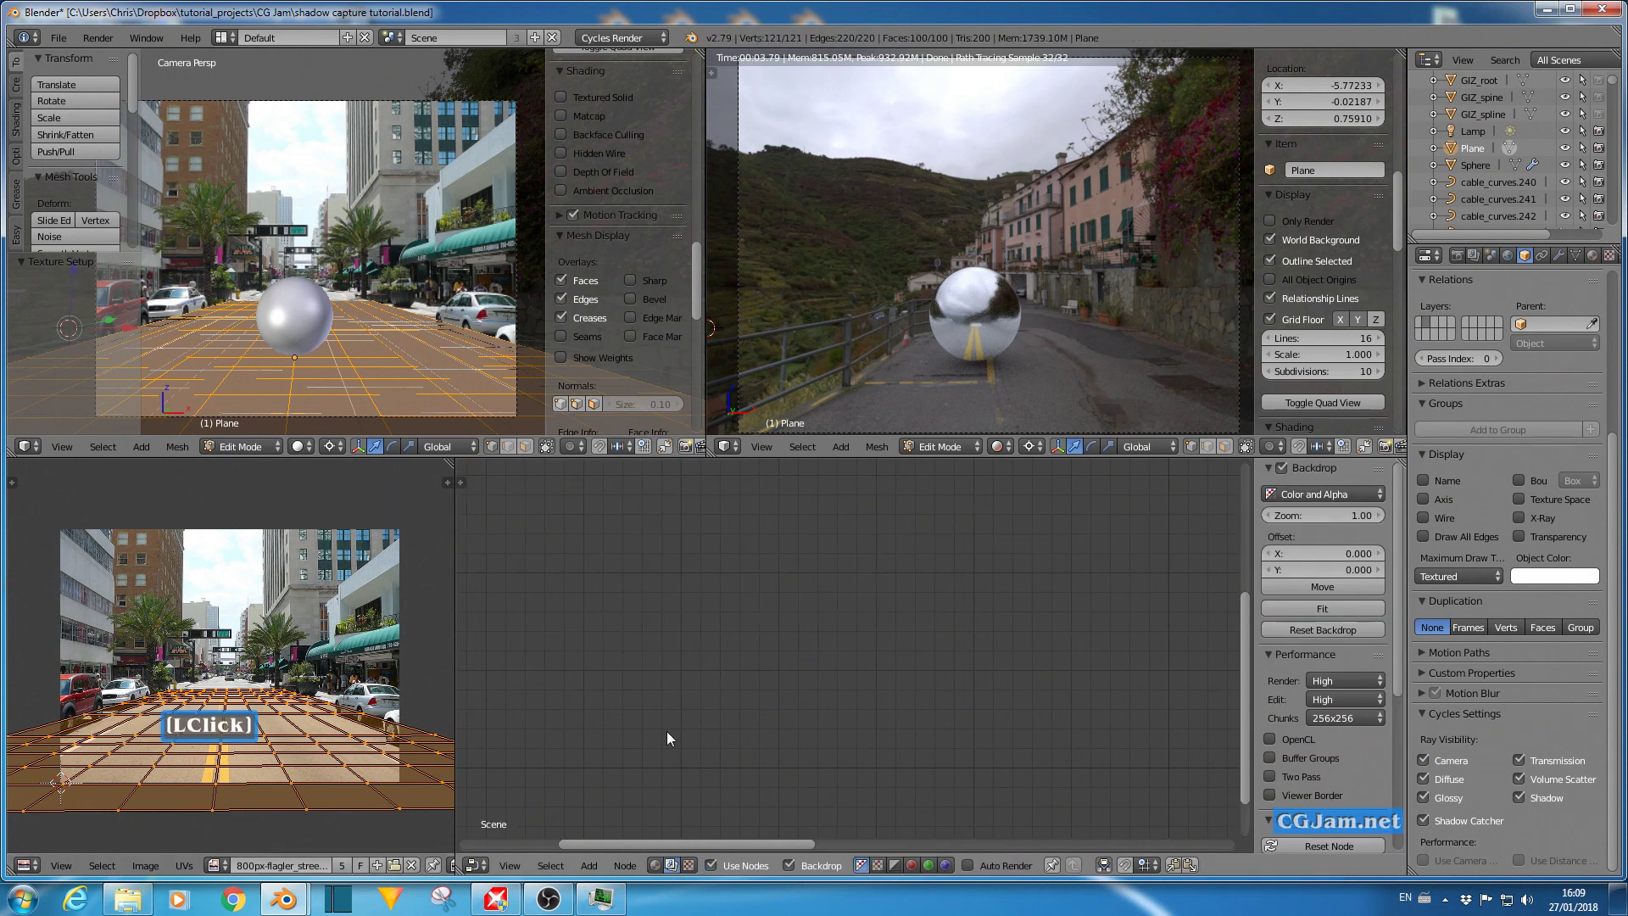
{"action": "scroll", "coordinate": [754, 719], "scroll_direction": "down", "scroll_amount": 3}
{"action": "mouse_move", "coordinate": [755, 719]}
{"action": "middle_mouse_down"}
{"action": "mouse_move", "coordinate": [1230, 727]}
{"action": "mouse_move", "coordinate": [1051, 731]}
{"action": "mouse_move", "coordinate": [1033, 767]}
{"action": "mouse_move", "coordinate": [922, 738]}
{"action": "mouse_move", "coordinate": [856, 763]}
{"action": "mouse_move", "coordinate": [856, 788]}
{"action": "mouse_move", "coordinate": [881, 805]}
{"action": "mouse_move", "coordinate": [788, 738]}
{"action": "mouse_move", "coordinate": [780, 702]}
{"action": "middle_mouse_up"}
{"action": "middle_click_drag", "start_coordinate": [617, 763], "coordinate": [547, 776]}
{"action": "middle_click_drag", "start_coordinate": [989, 578], "coordinate": [937, 623]}
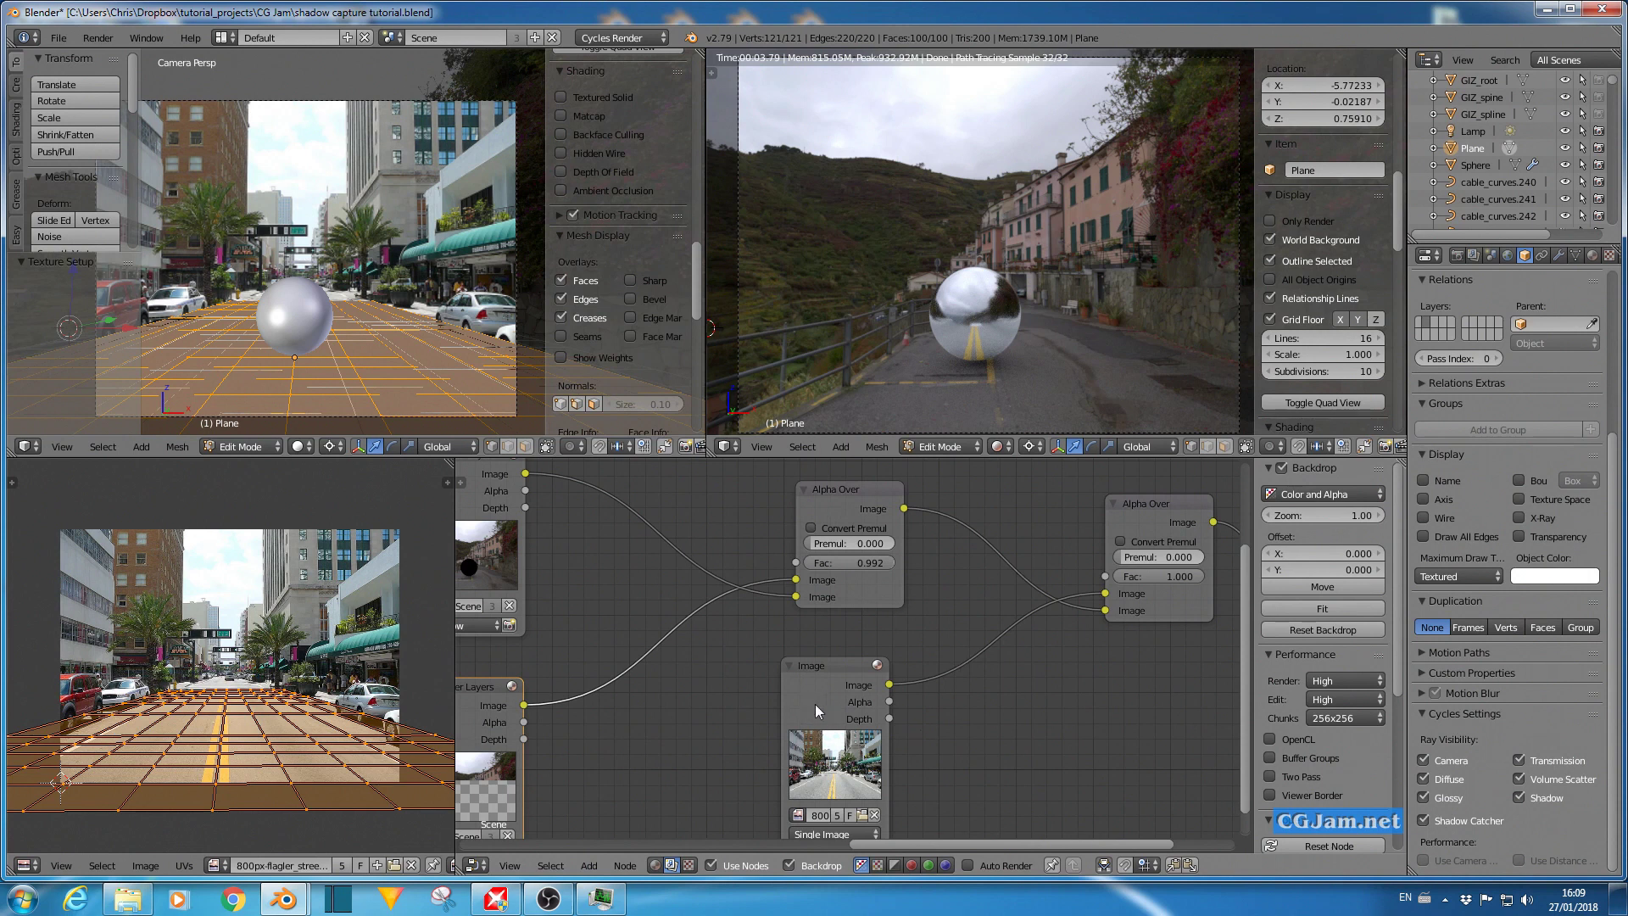
{"action": "middle_click_drag", "start_coordinate": [1170, 720], "coordinate": [1036, 712]}
{"action": "scroll", "coordinate": [1045, 726], "scroll_direction": "down", "scroll_amount": 4}
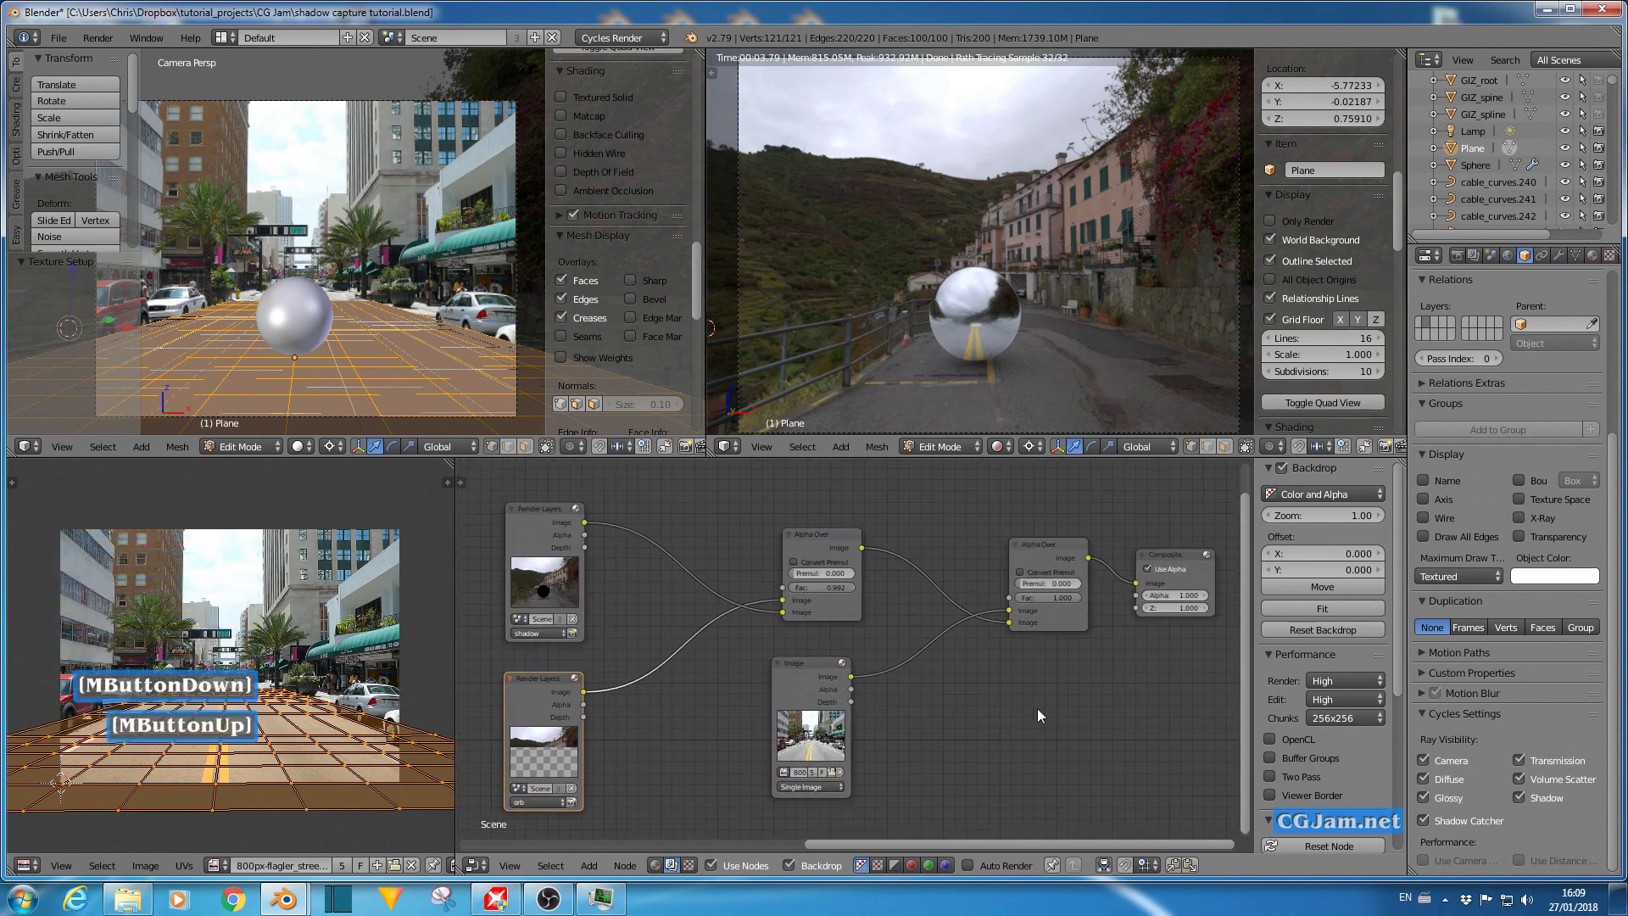
Make the render background transparent in the Film settings.
{"action": "left_click", "coordinate": [1457, 257]}
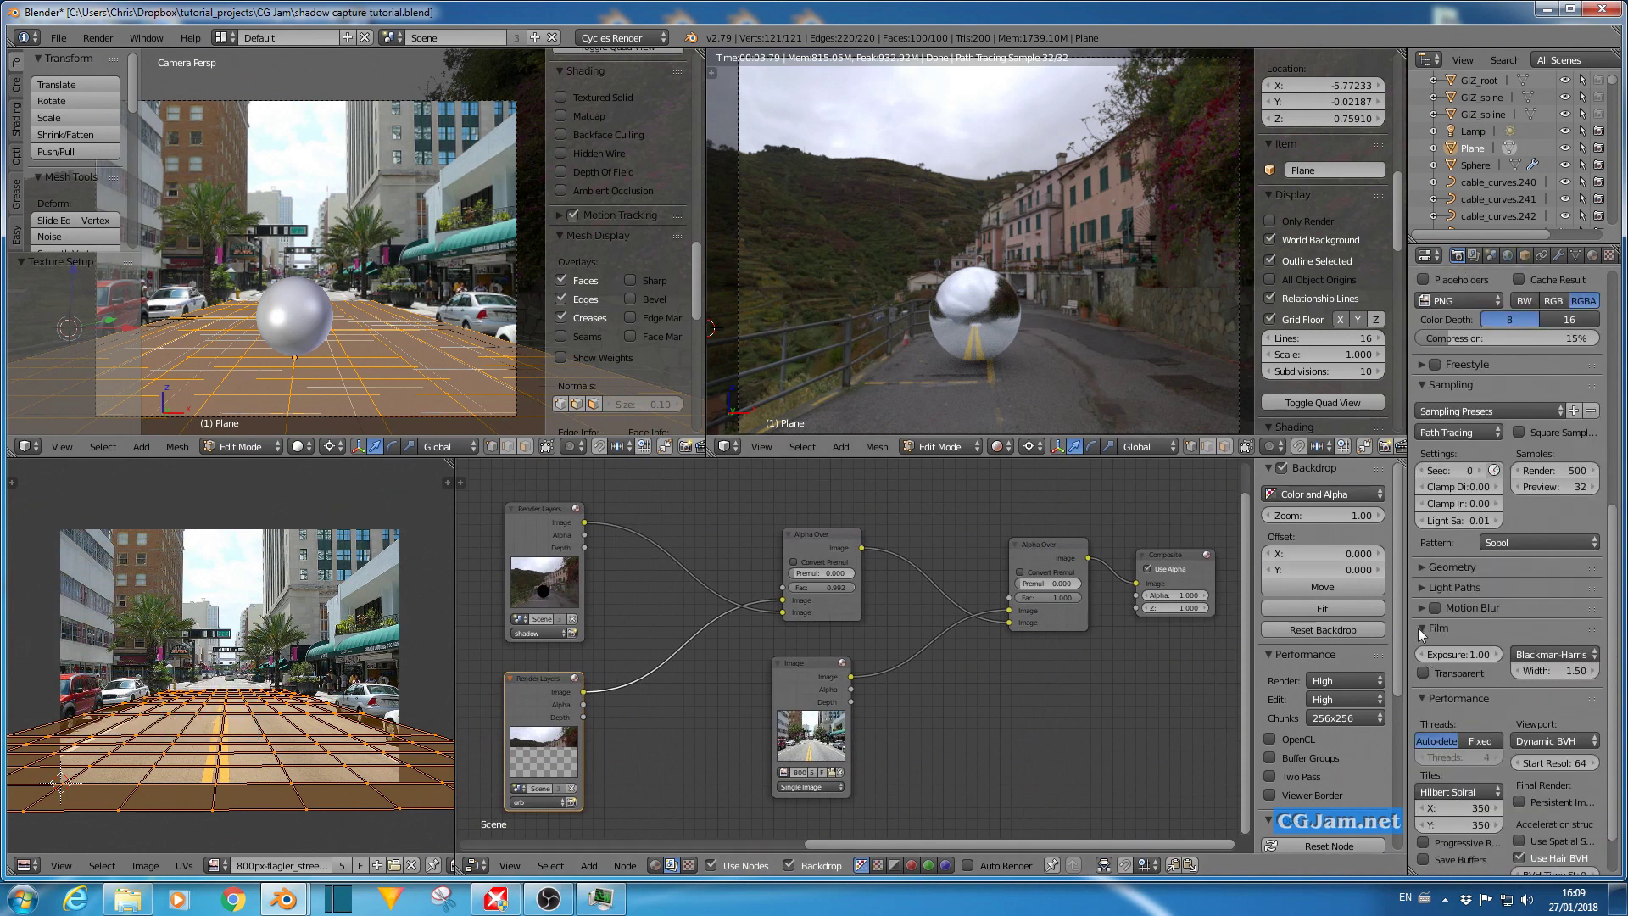
{"action": "left_click", "coordinate": [1423, 672]}
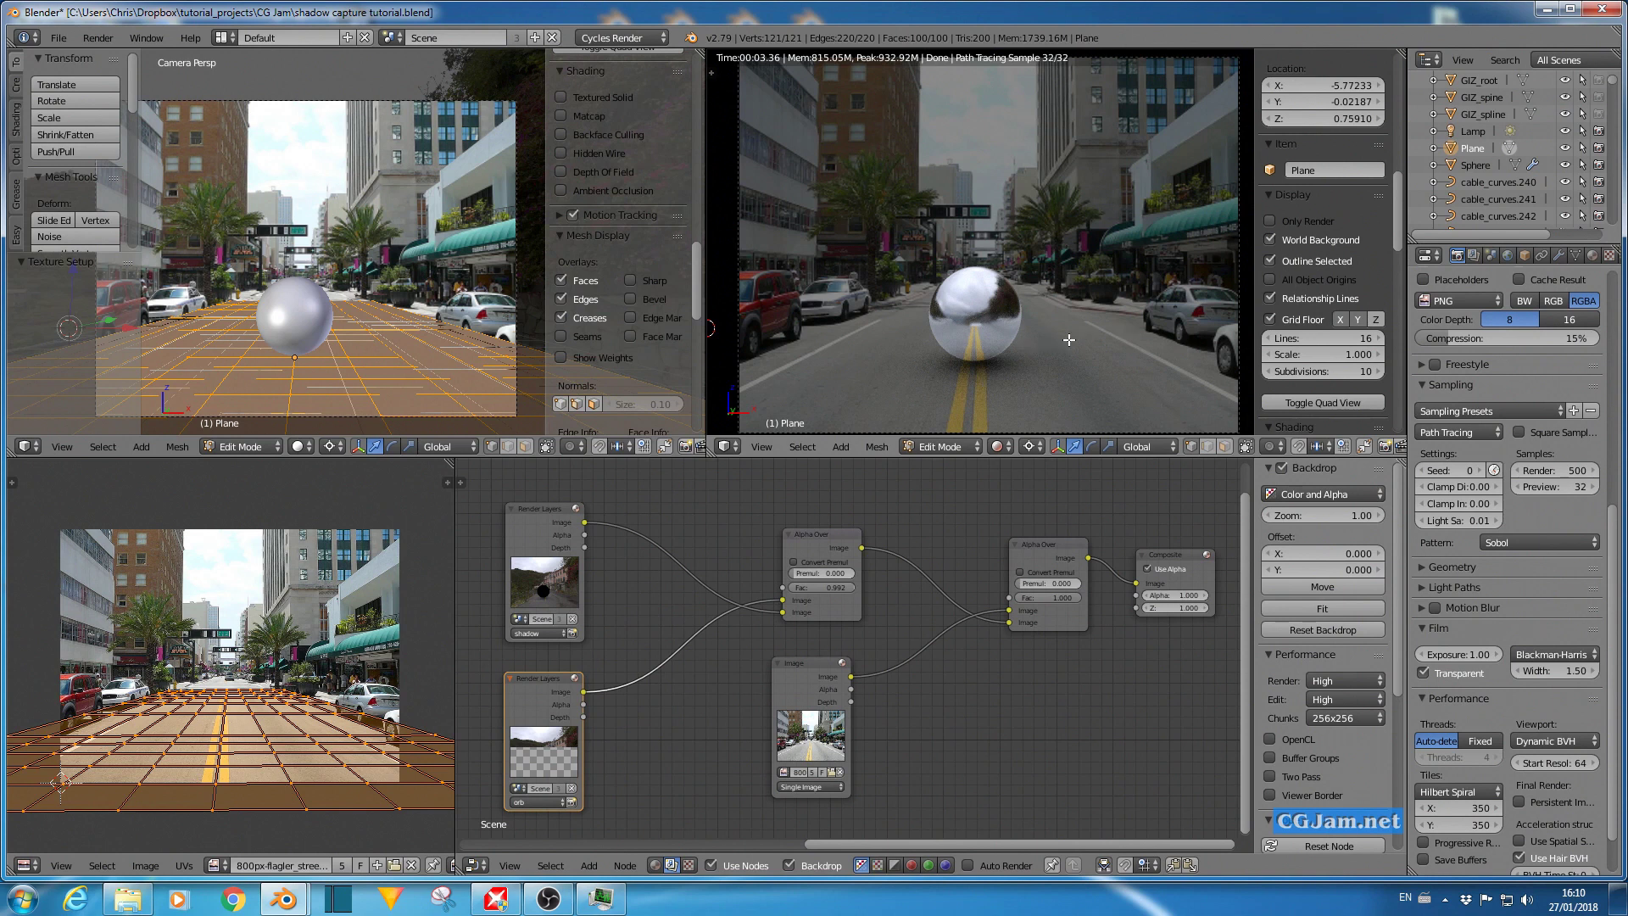
Render the scene and examine the composited sphere on the street in an enlarged, maximized view.
{"action": "scroll", "coordinate": [1461, 266], "scroll_direction": "up", "scroll_amount": 8}
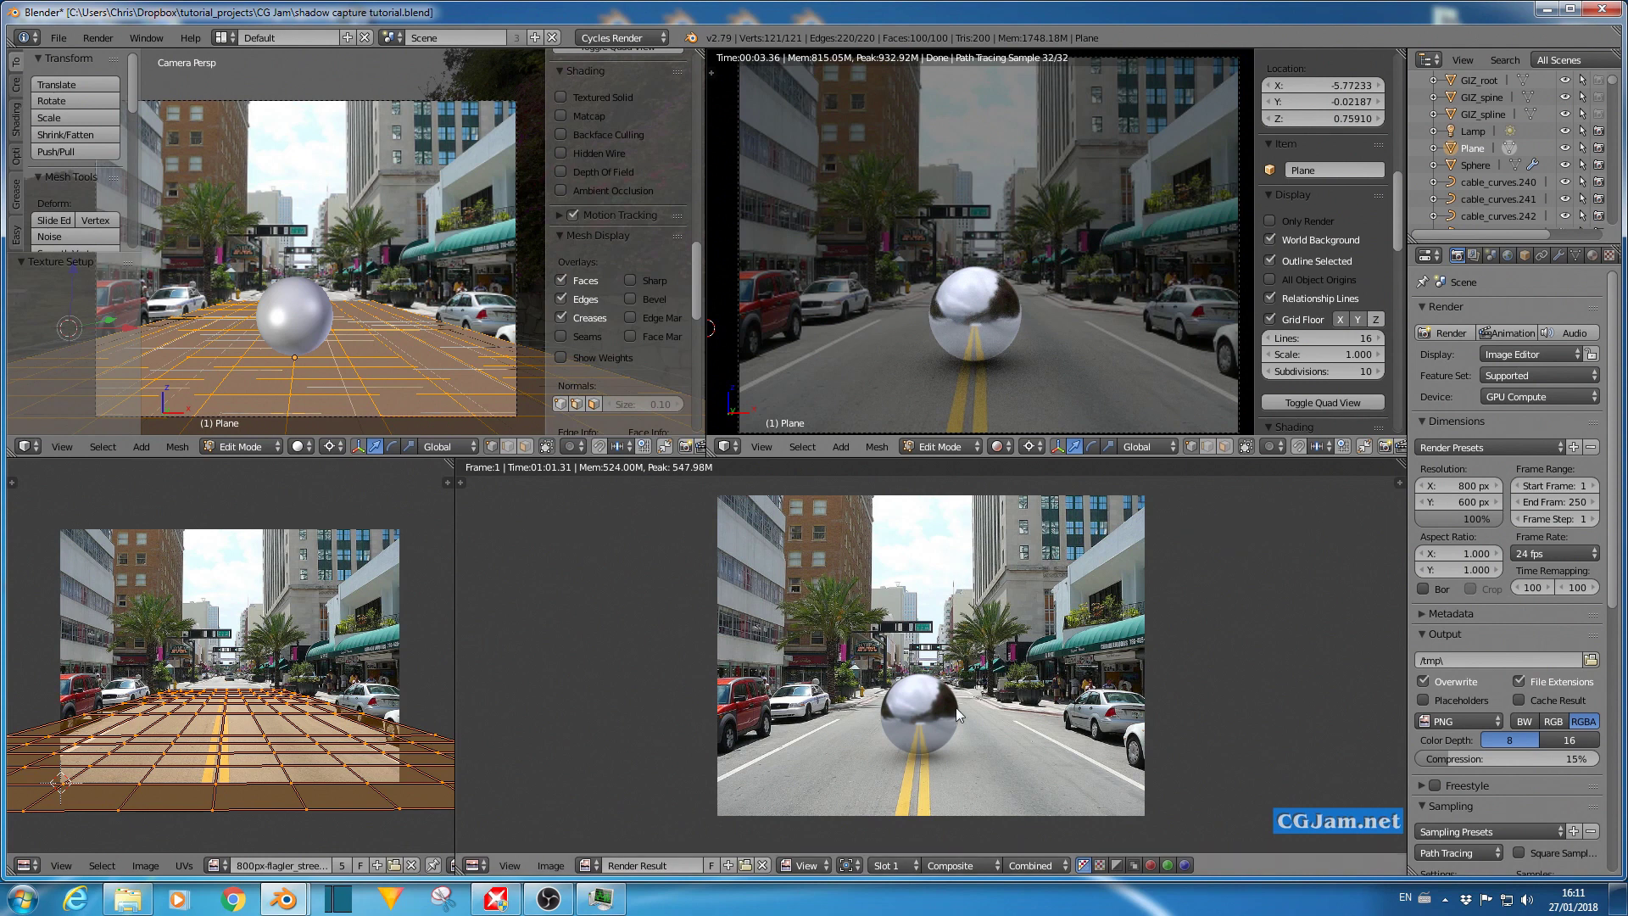
{"action": "scroll", "coordinate": [957, 743], "scroll_direction": "up", "scroll_amount": 3}
{"action": "scroll", "coordinate": [956, 743], "scroll_direction": "up", "scroll_amount": 2}
{"action": "scroll", "coordinate": [958, 748], "scroll_direction": "down", "scroll_amount": 2}
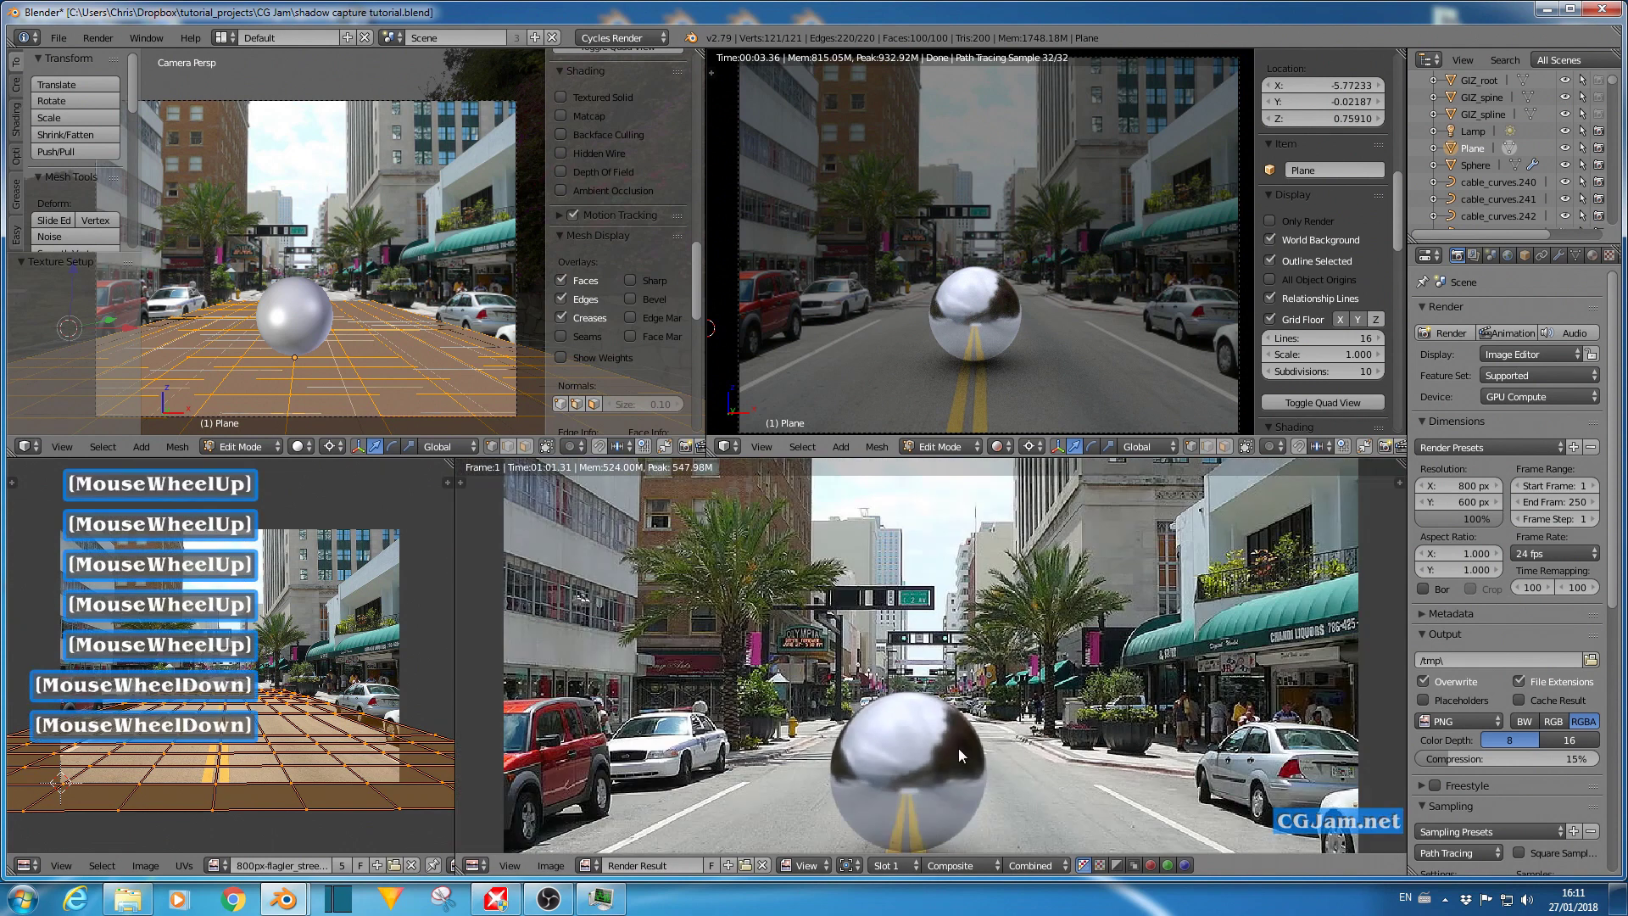
{"action": "key", "text": "ctrl+Up"}
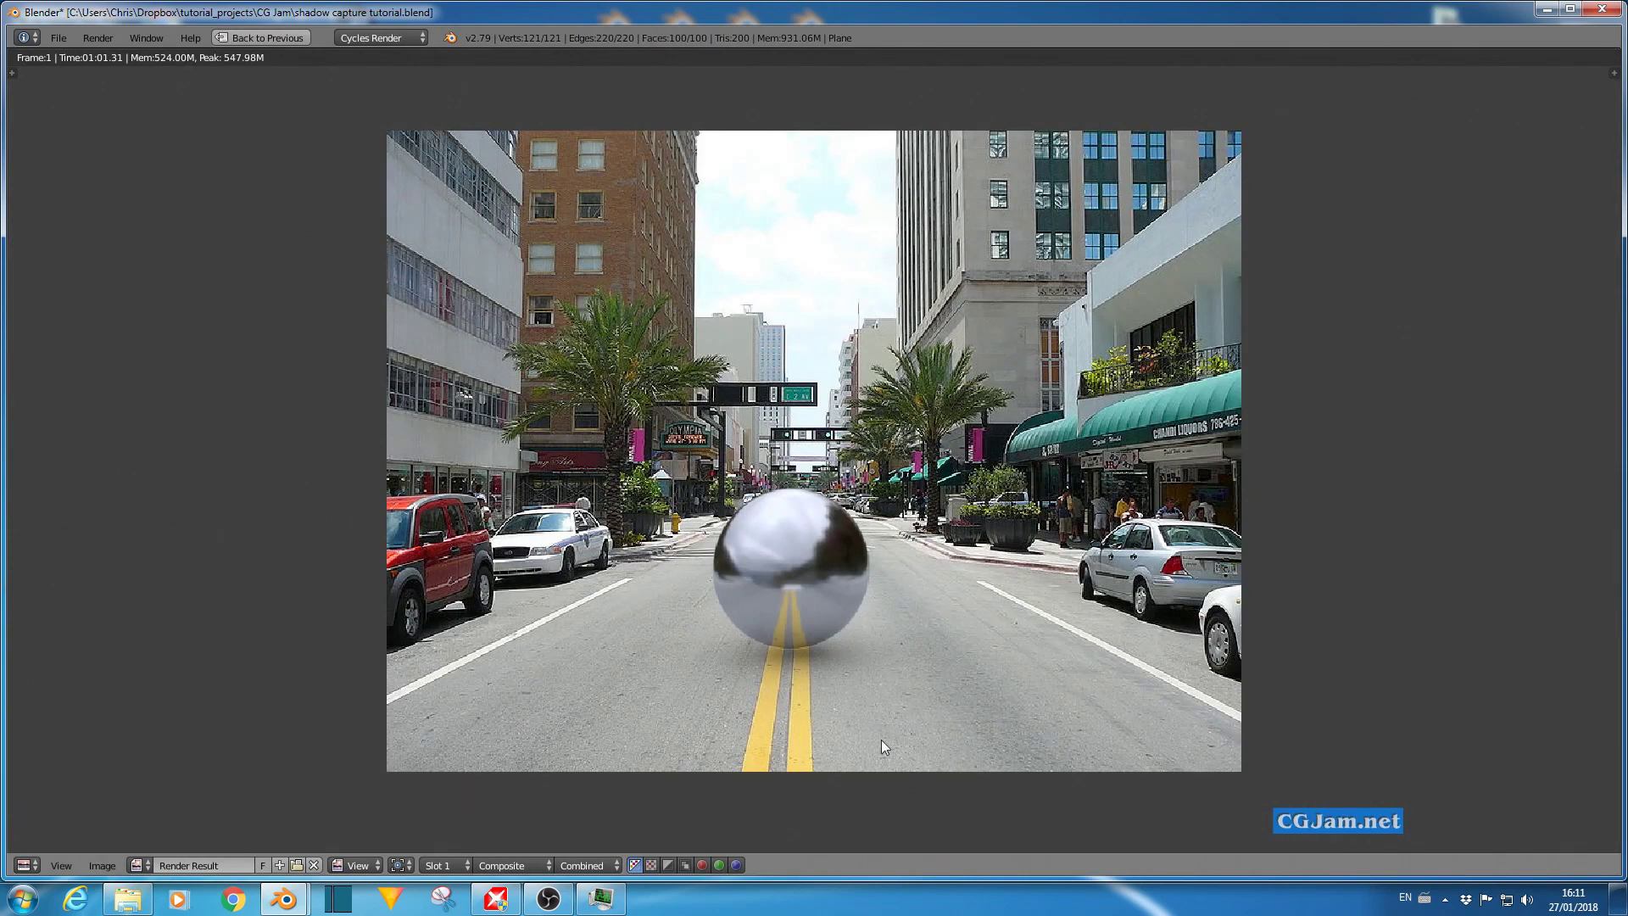
{"action": "scroll", "coordinate": [882, 745], "scroll_direction": "up", "scroll_amount": 2}
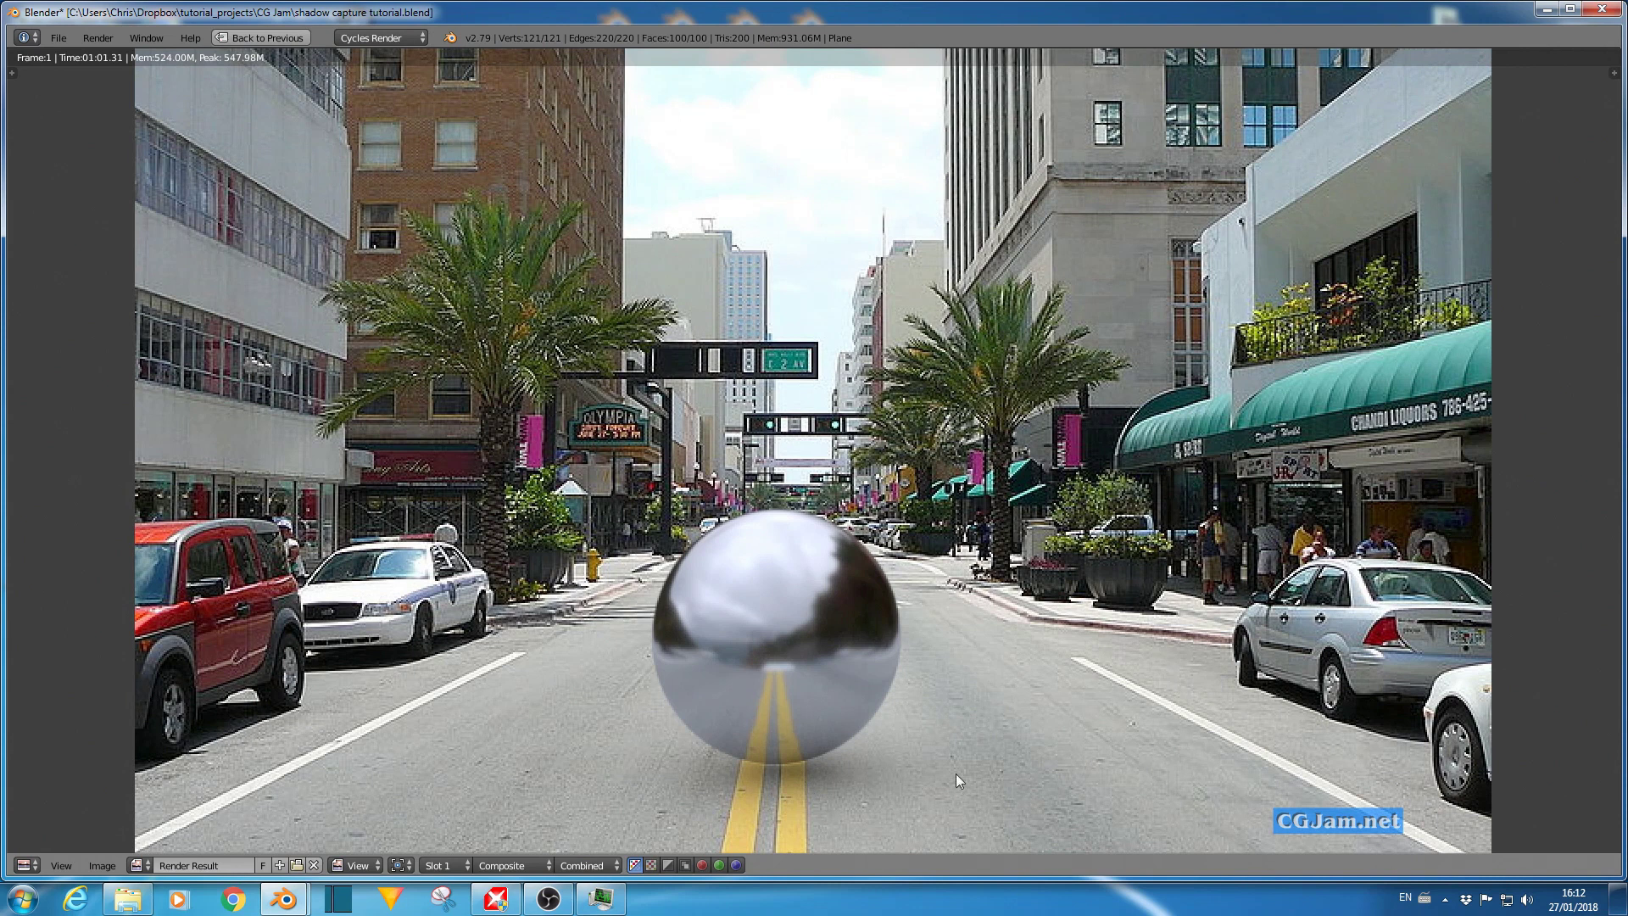
Restore the multi-view layout and switch the render result area back to the compositing node tree.
{"action": "key", "text": "ctrl"}
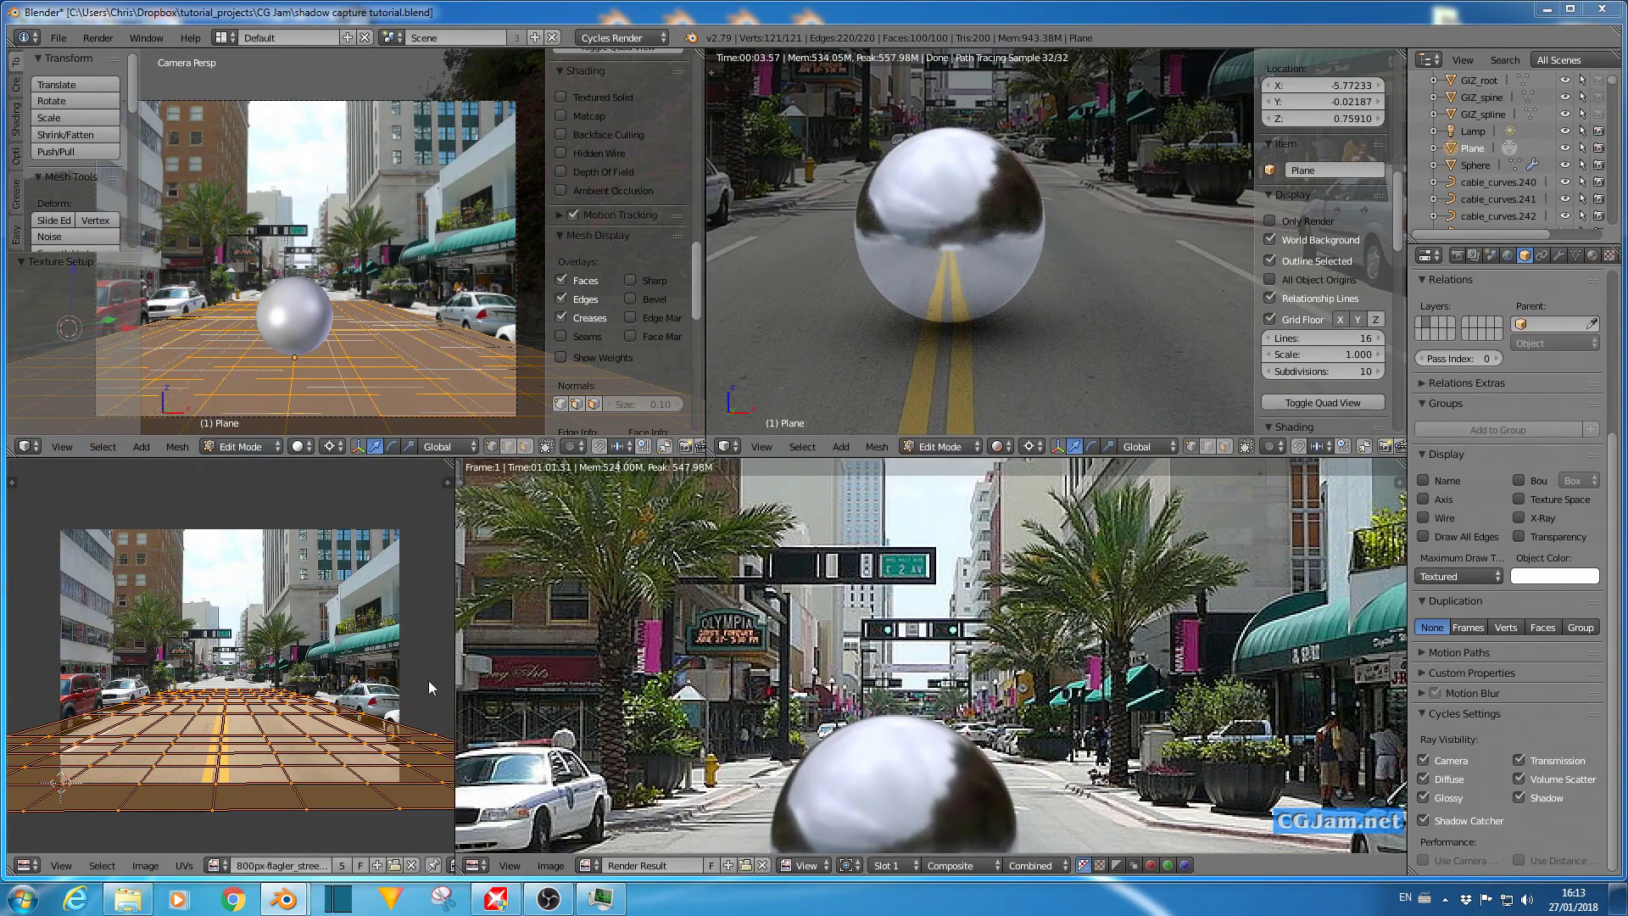
{"action": "left_click", "coordinate": [472, 864]}
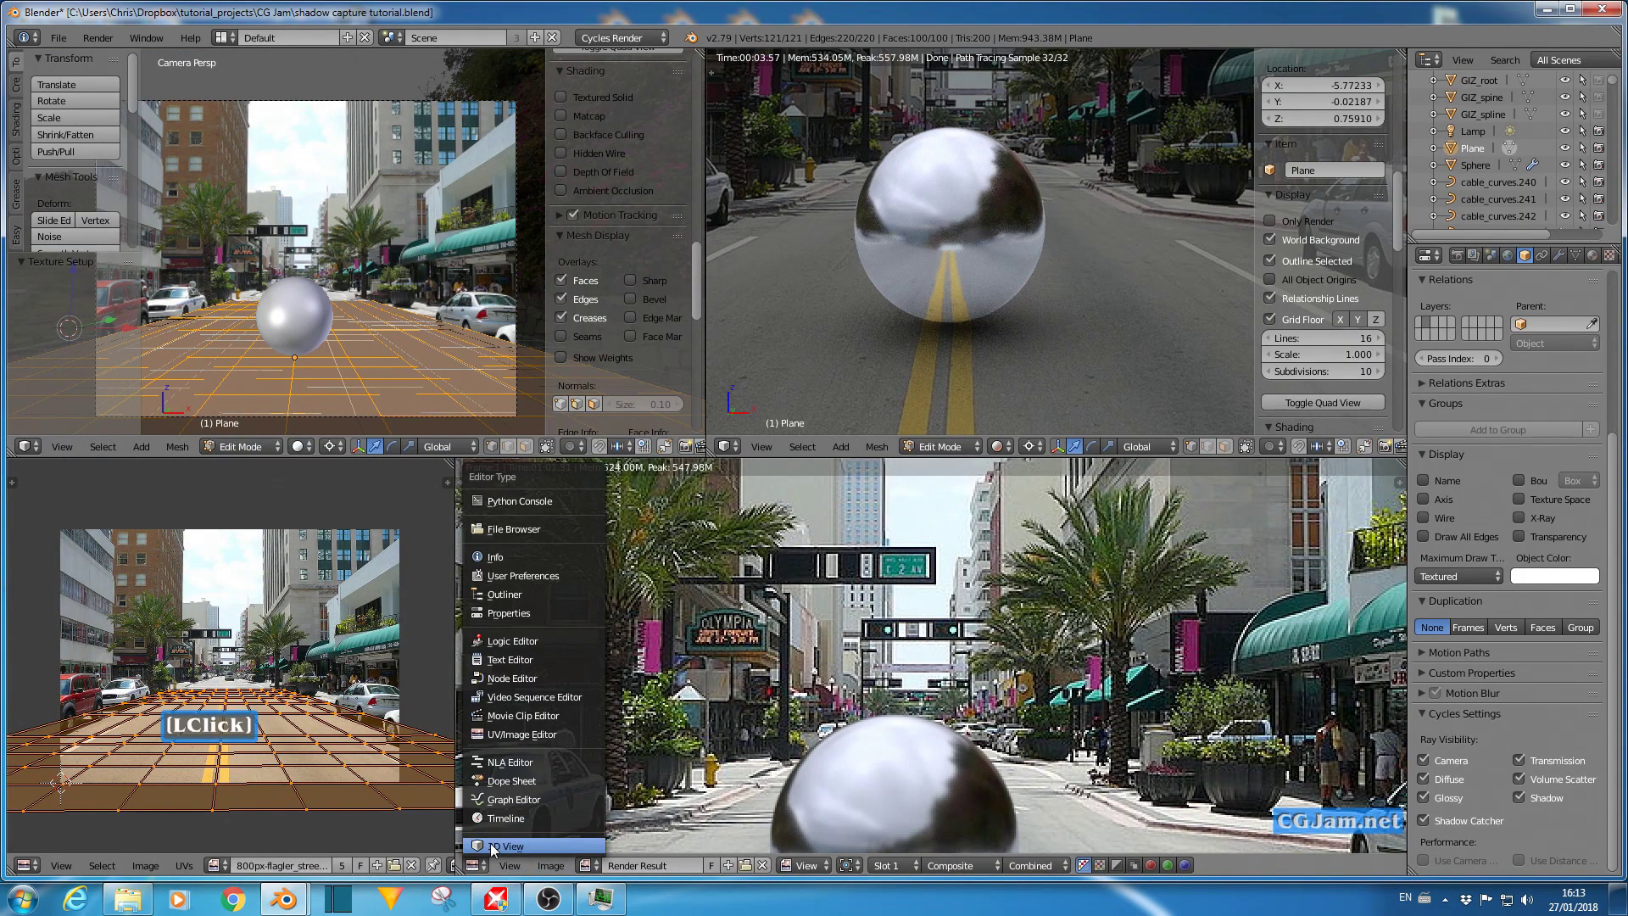
{"action": "left_click", "coordinate": [490, 684]}
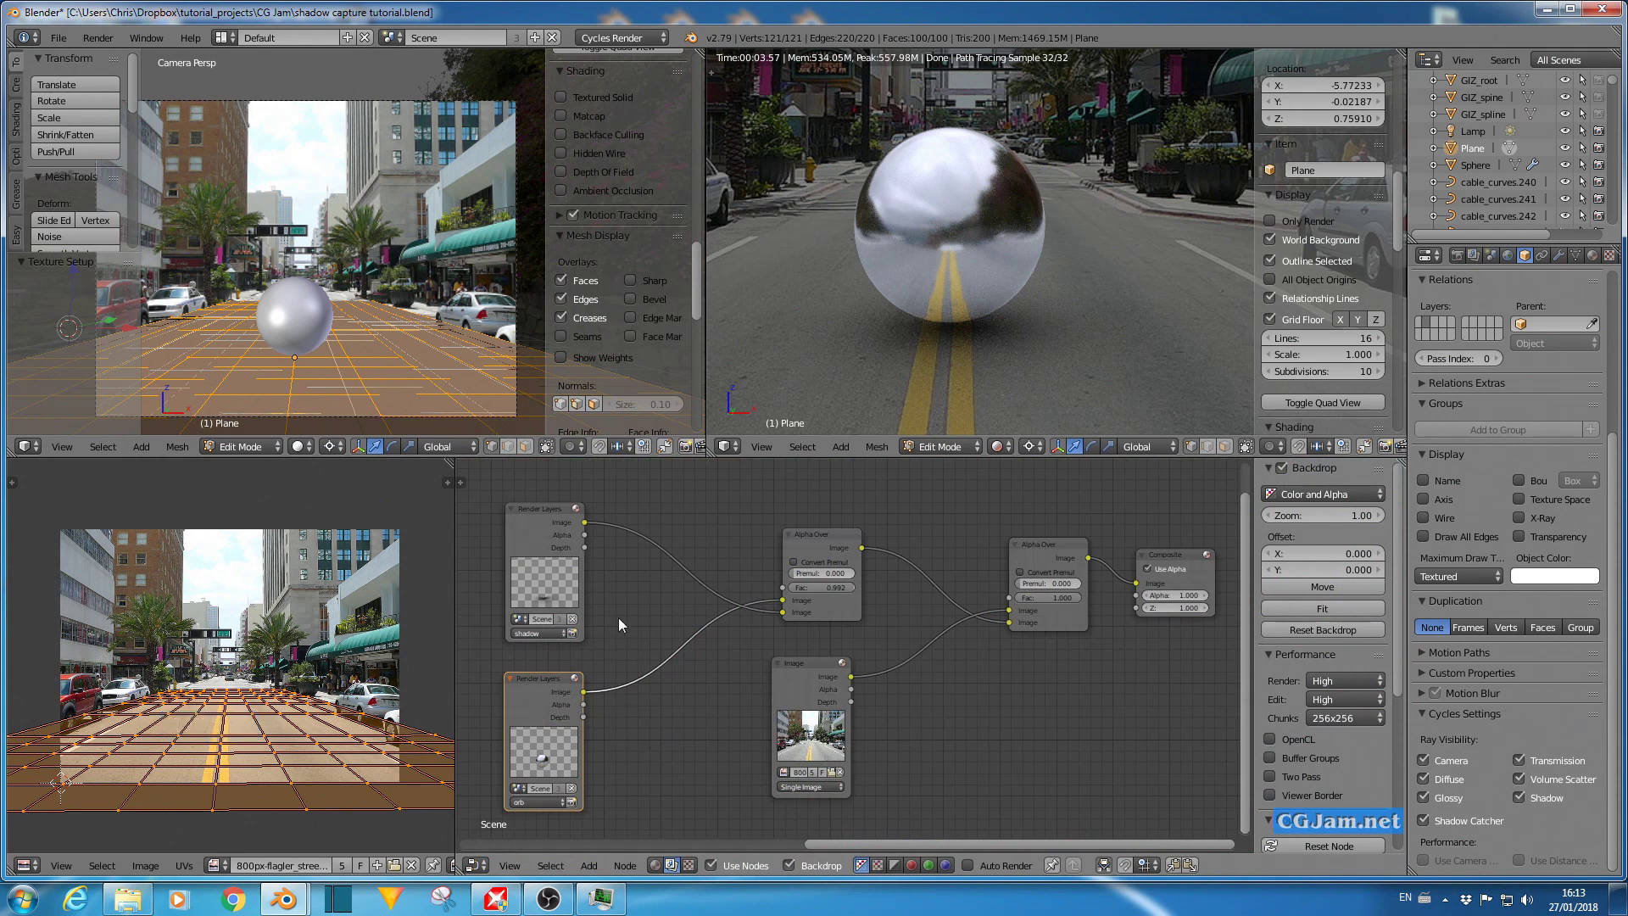
Maximize the compositing node editor with the shadow and orb render layers, Alpha Over and street image nodes in view.
{"action": "scroll", "coordinate": [747, 764], "scroll_direction": "up", "scroll_amount": 5}
{"action": "middle_click_drag", "start_coordinate": [712, 695], "coordinate": [927, 731]}
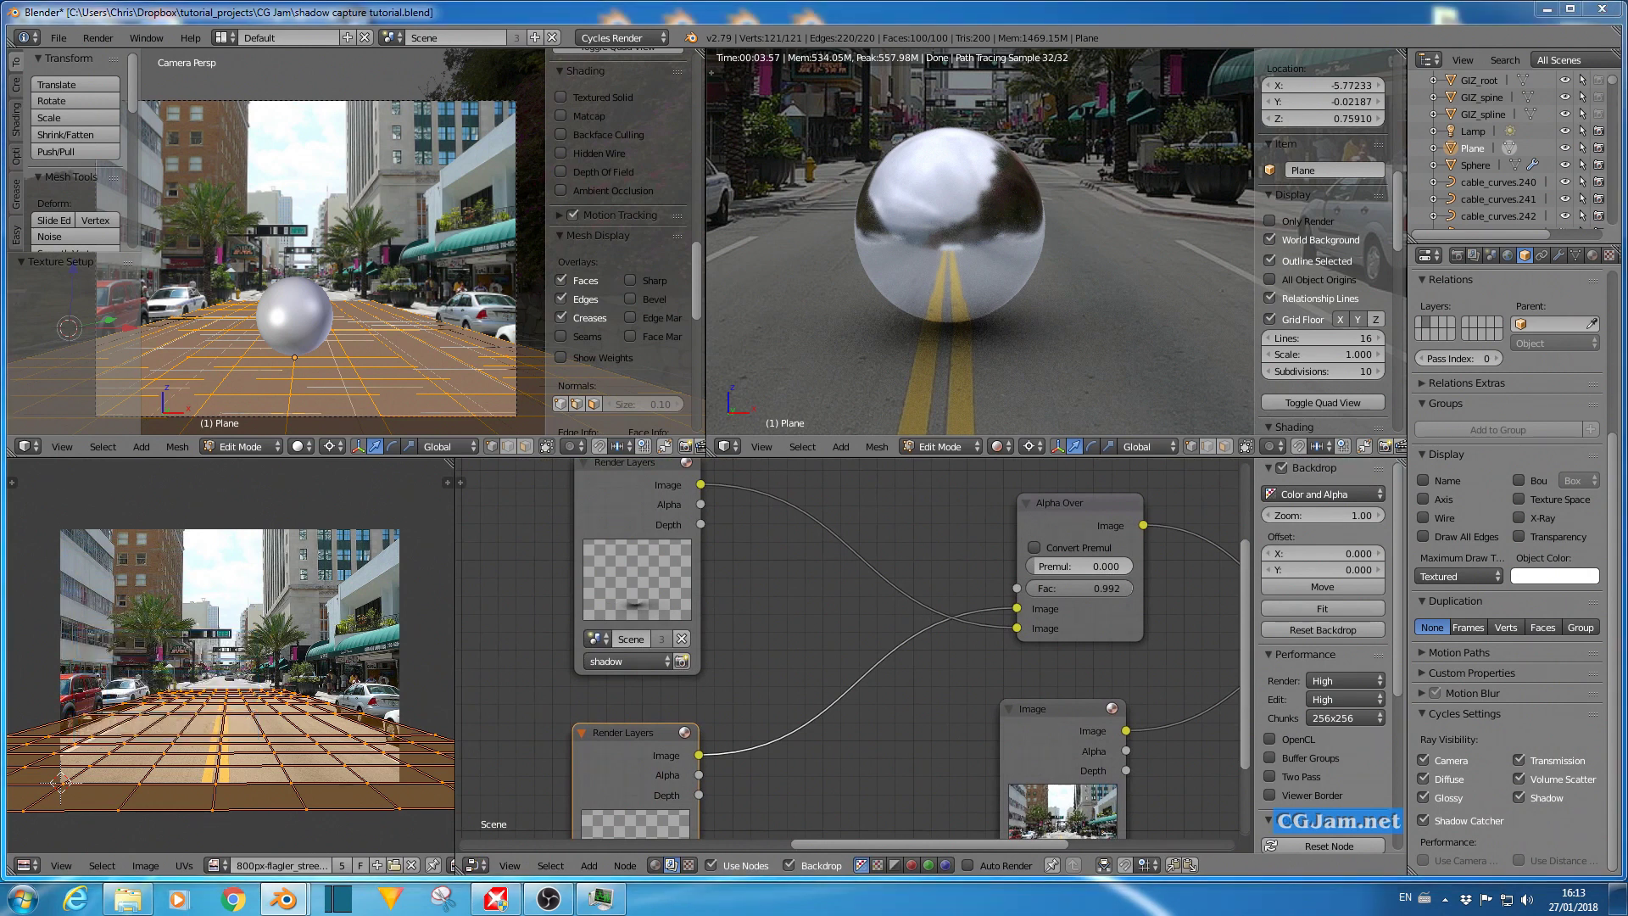
{"action": "middle_click", "coordinate": [872, 734]}
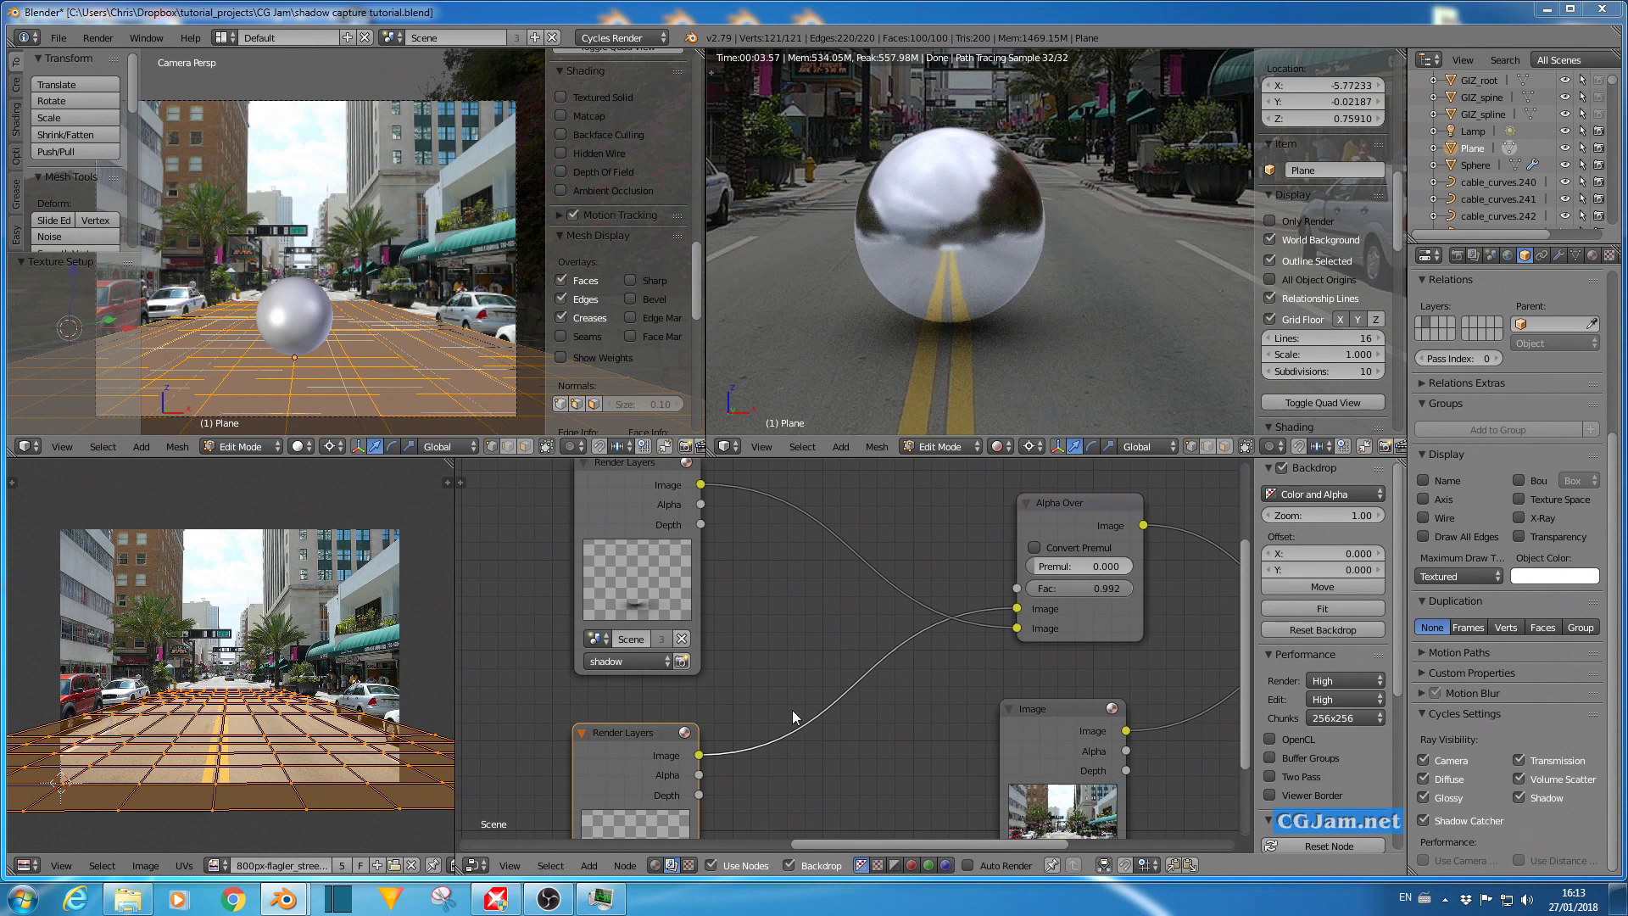
{"action": "middle_click_drag", "start_coordinate": [761, 656], "coordinate": [978, 741]}
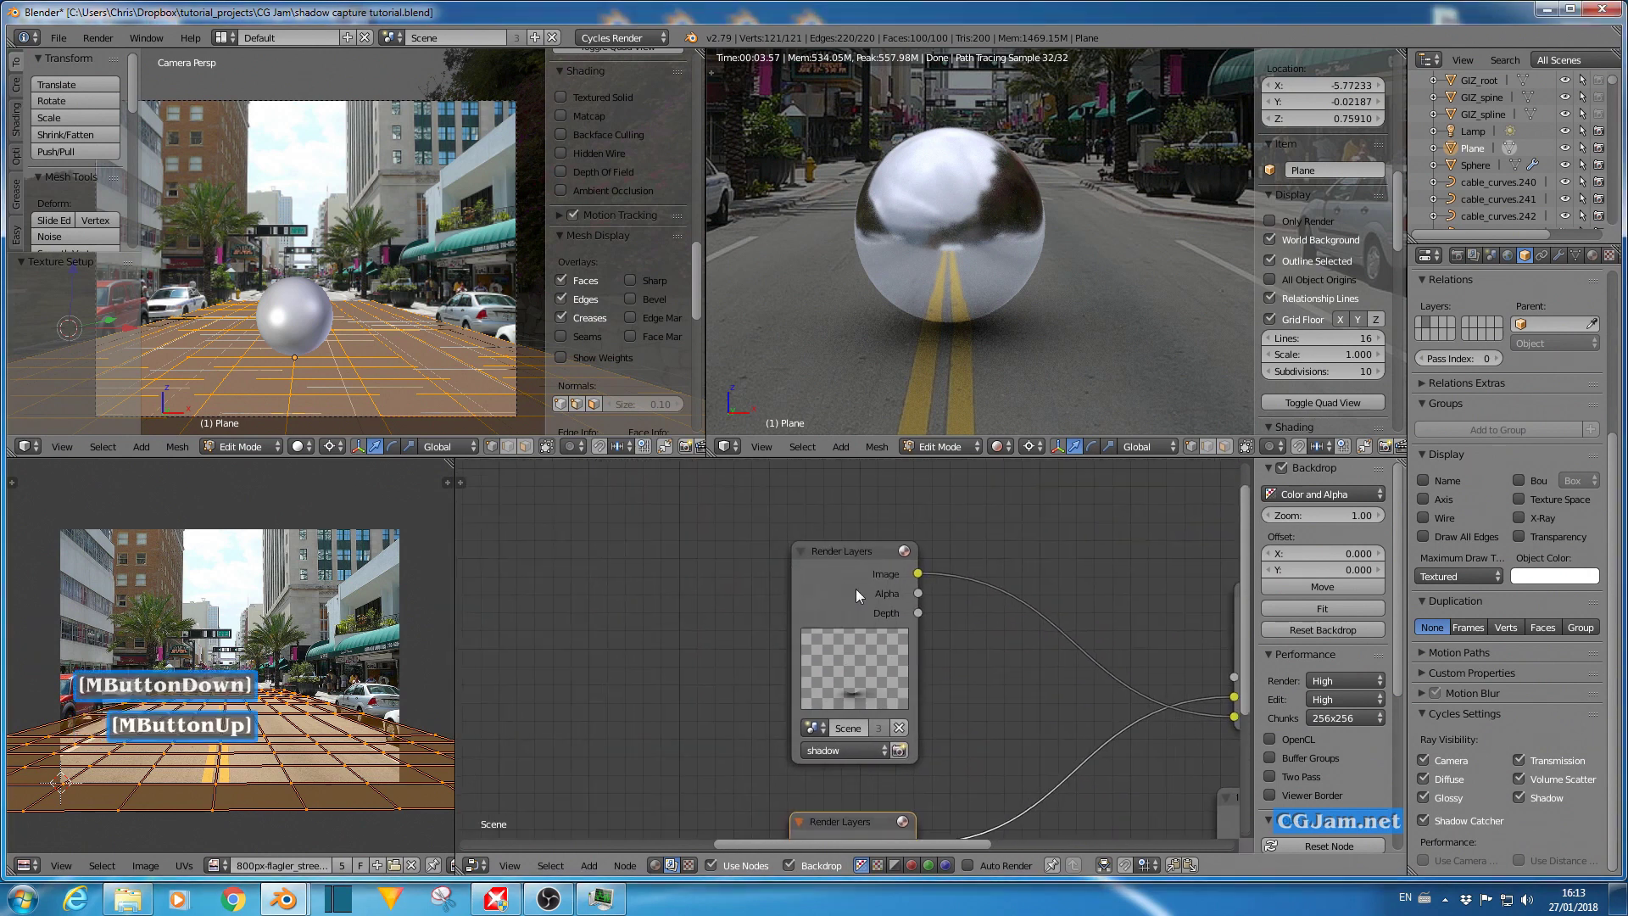
{"action": "scroll", "coordinate": [978, 741], "scroll_direction": "down", "scroll_amount": 2}
{"action": "key", "text": "ctrl+Up"}
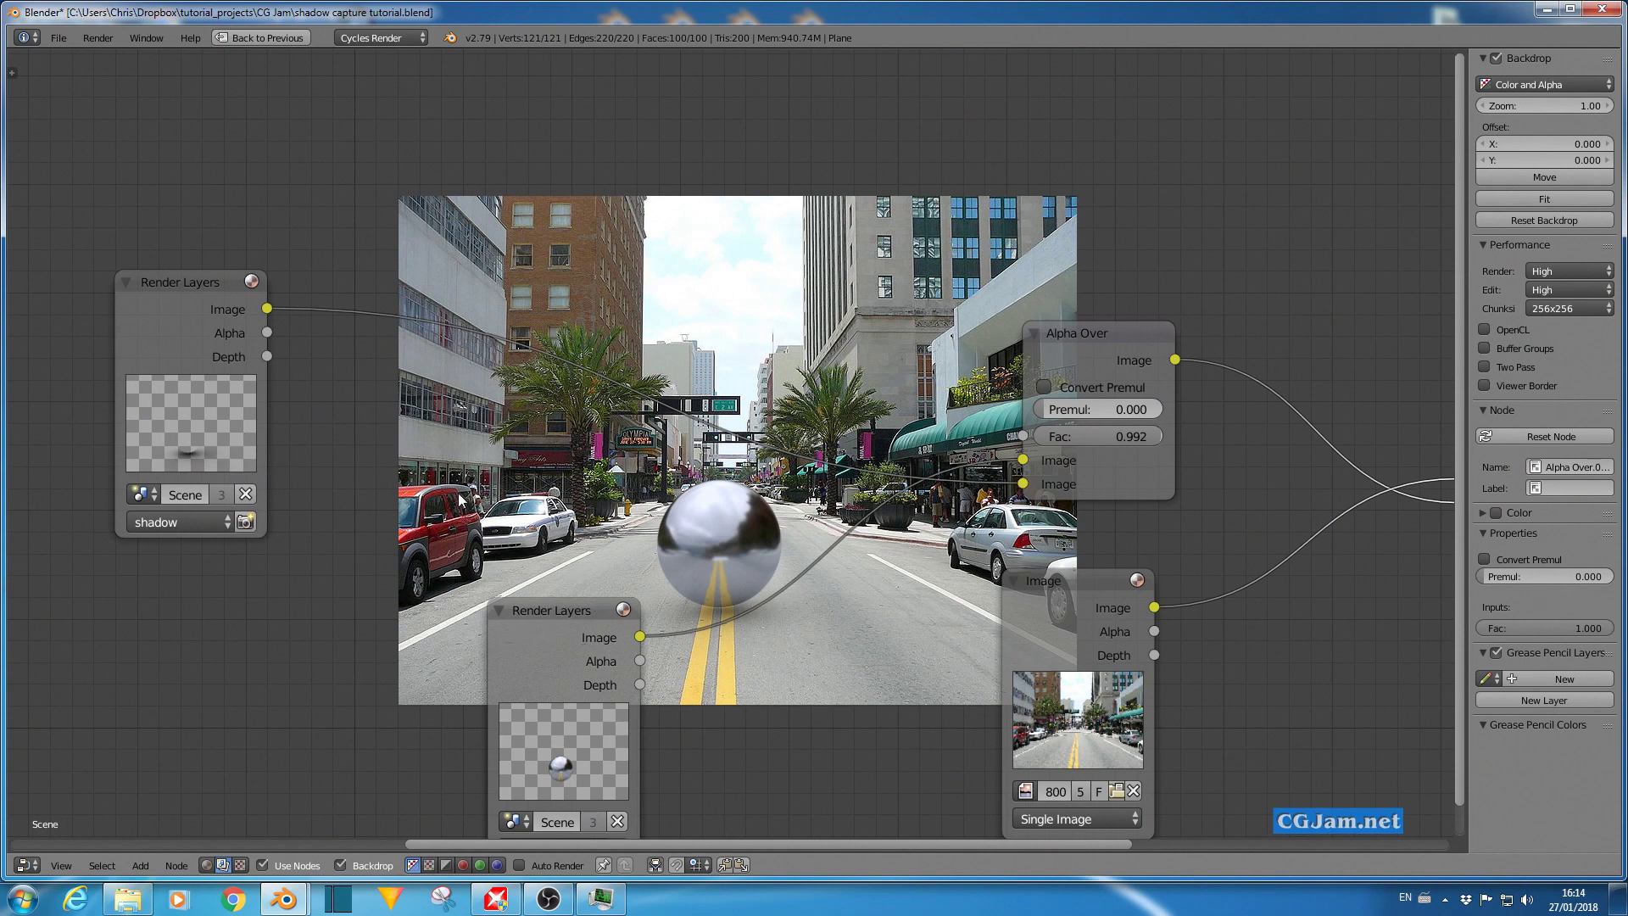
Add a ColorRamp node beside the shadow render layer and connect the layer's Alpha output to its Fac input.
{"action": "key", "text": "ctrl+a"}
{"action": "key", "text": "shift+a"}
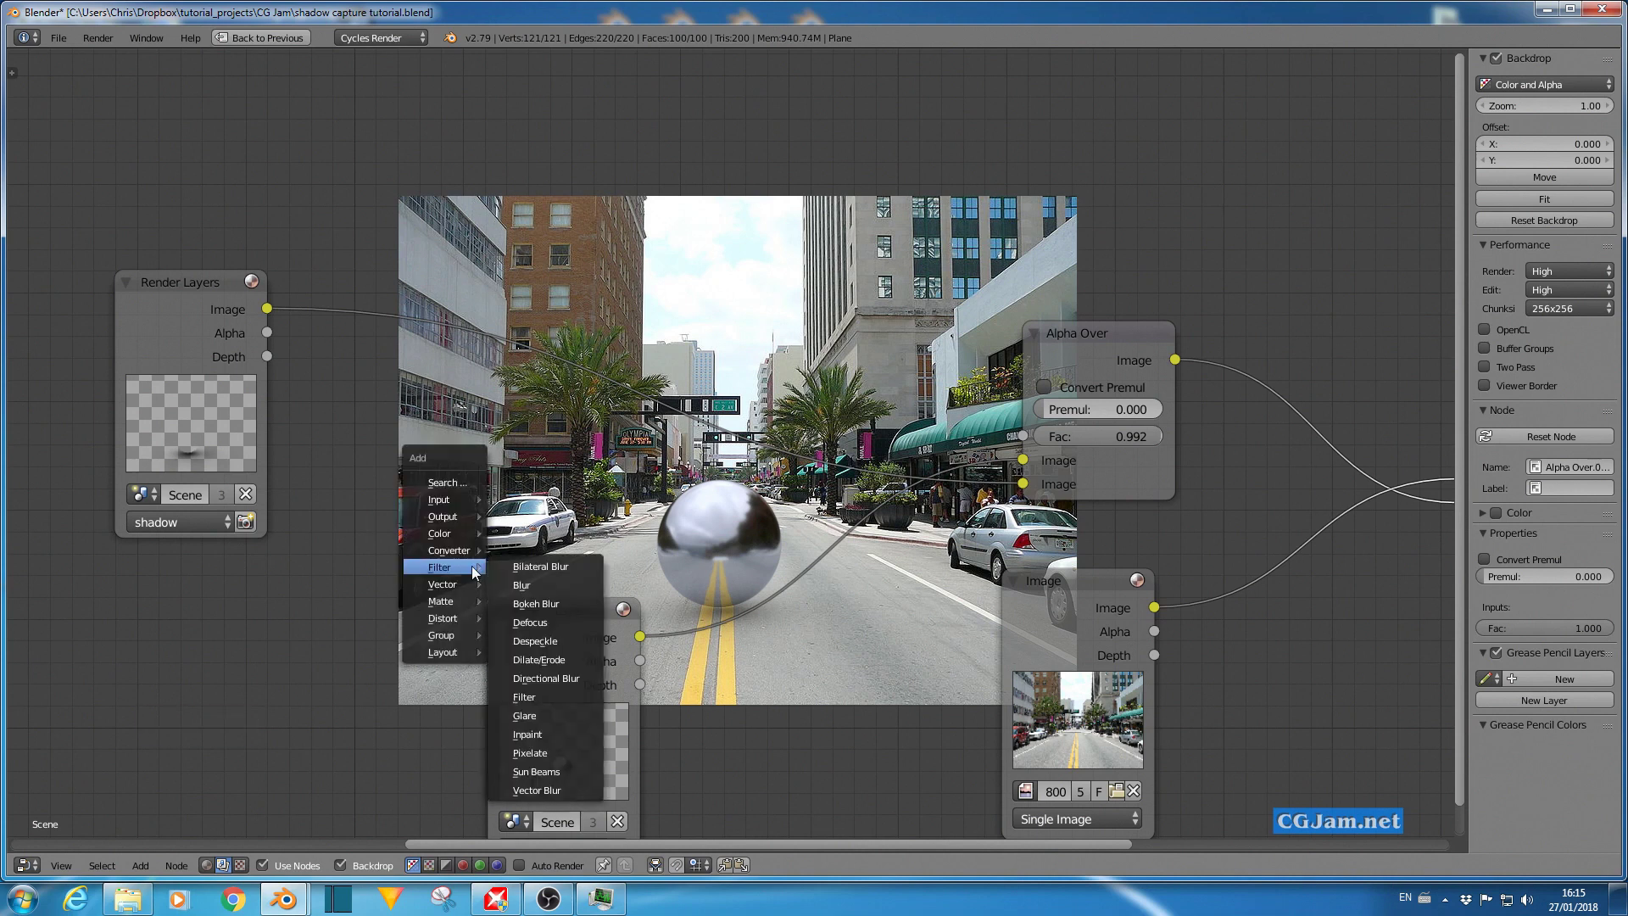
{"action": "mouse_move", "coordinate": [451, 551]}
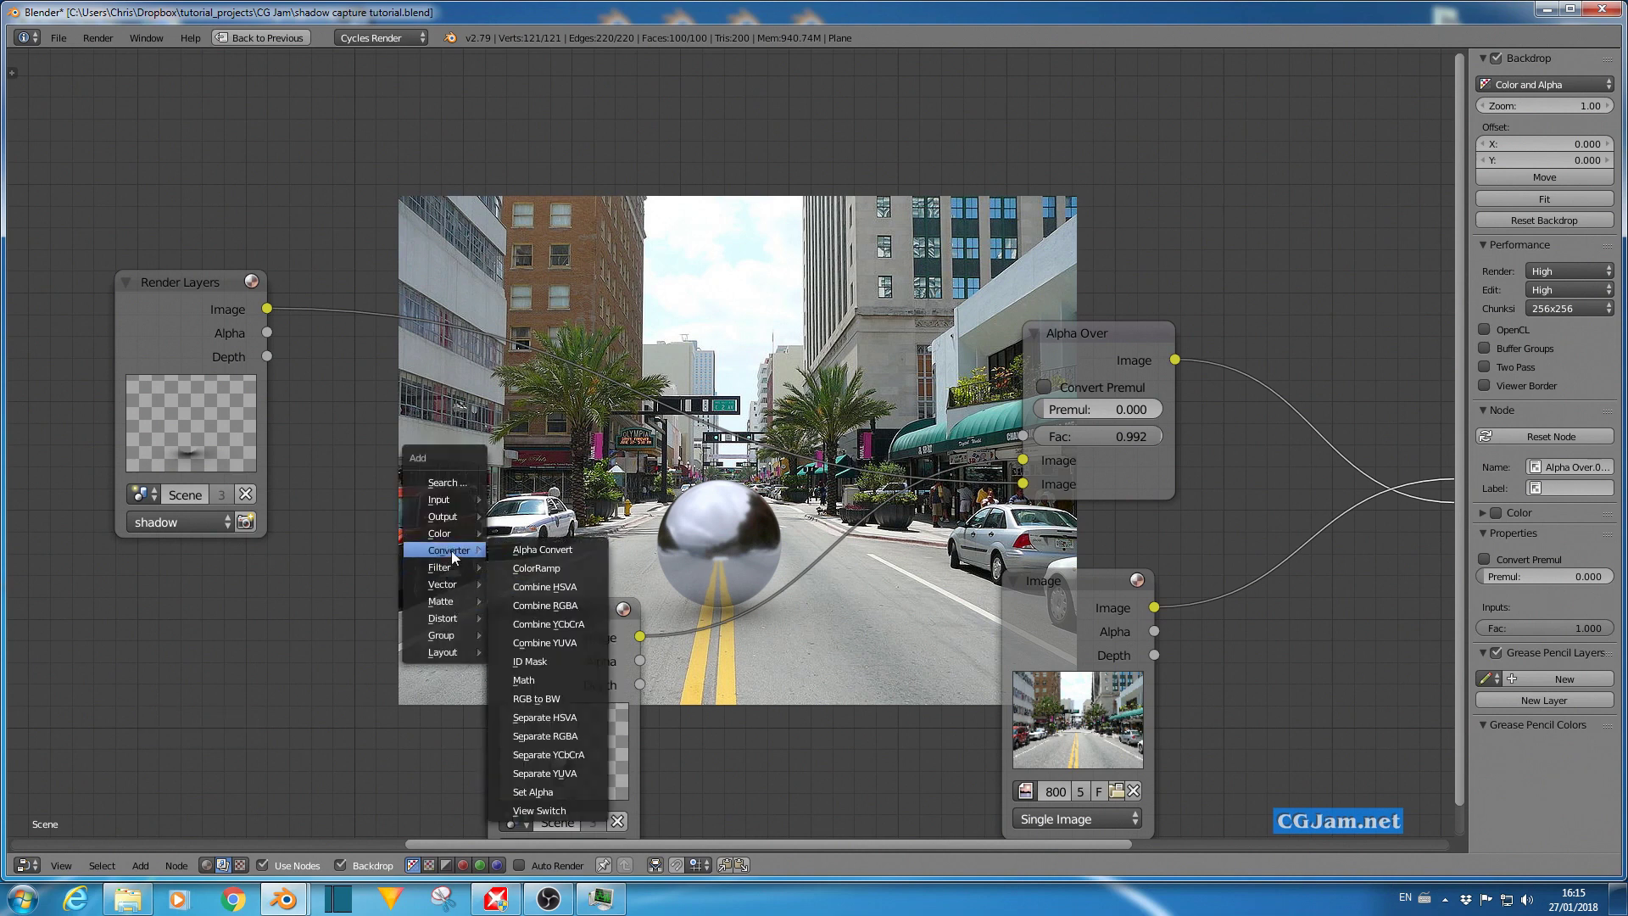
{"action": "left_click", "coordinate": [530, 564]}
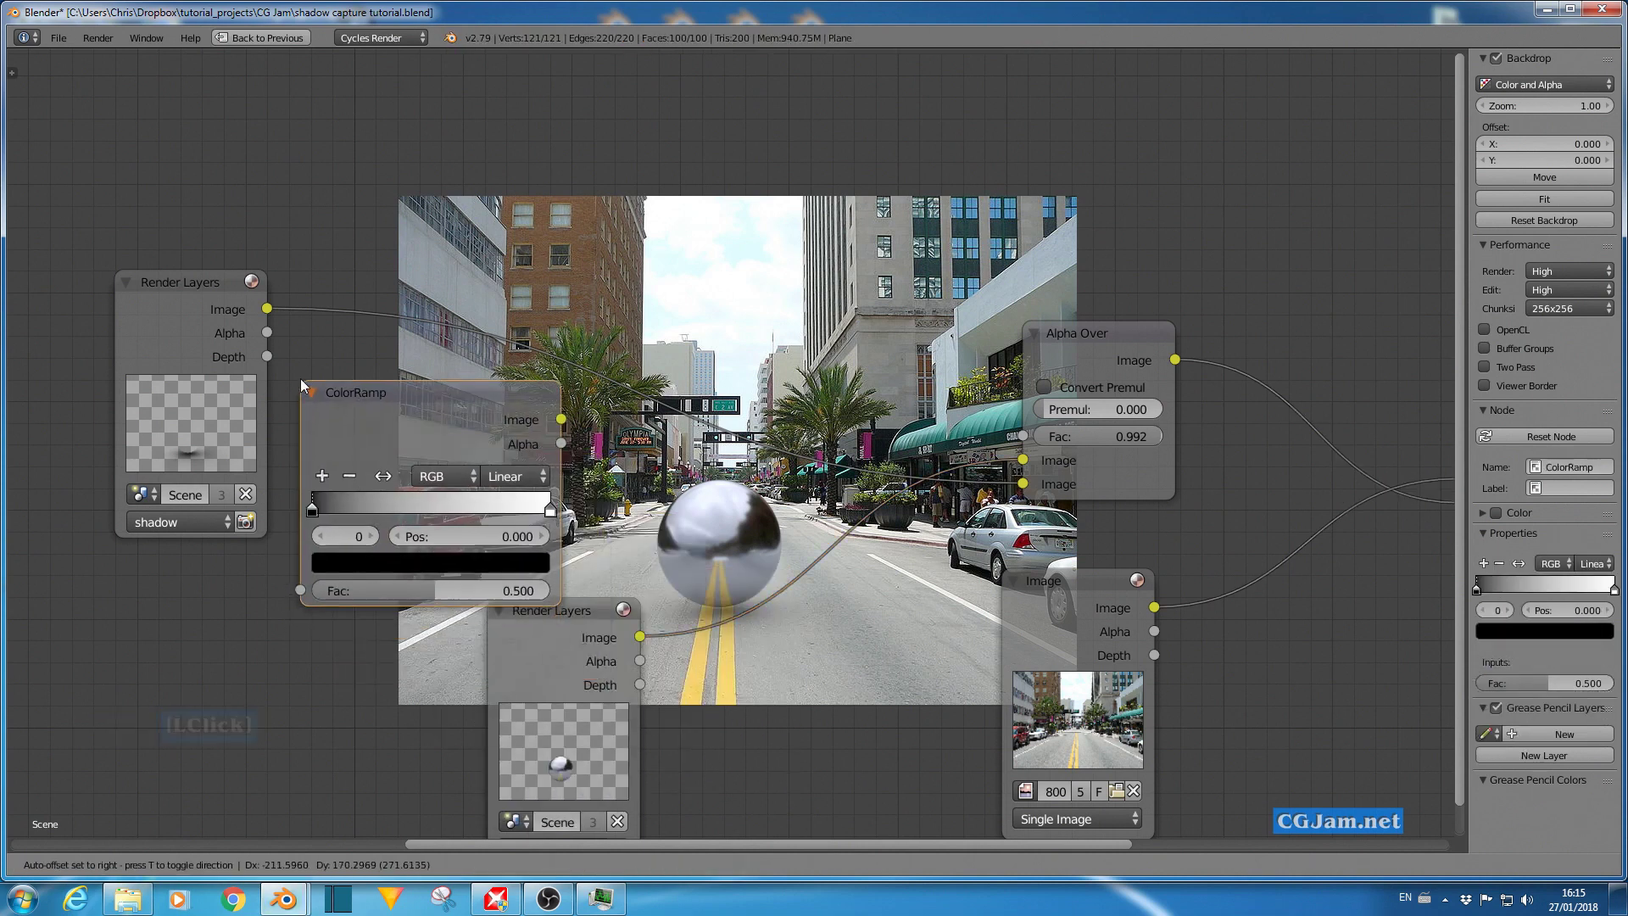
{"action": "left_click", "coordinate": [267, 354]}
{"action": "left_click_drag", "start_coordinate": [266, 332], "coordinate": [300, 584]}
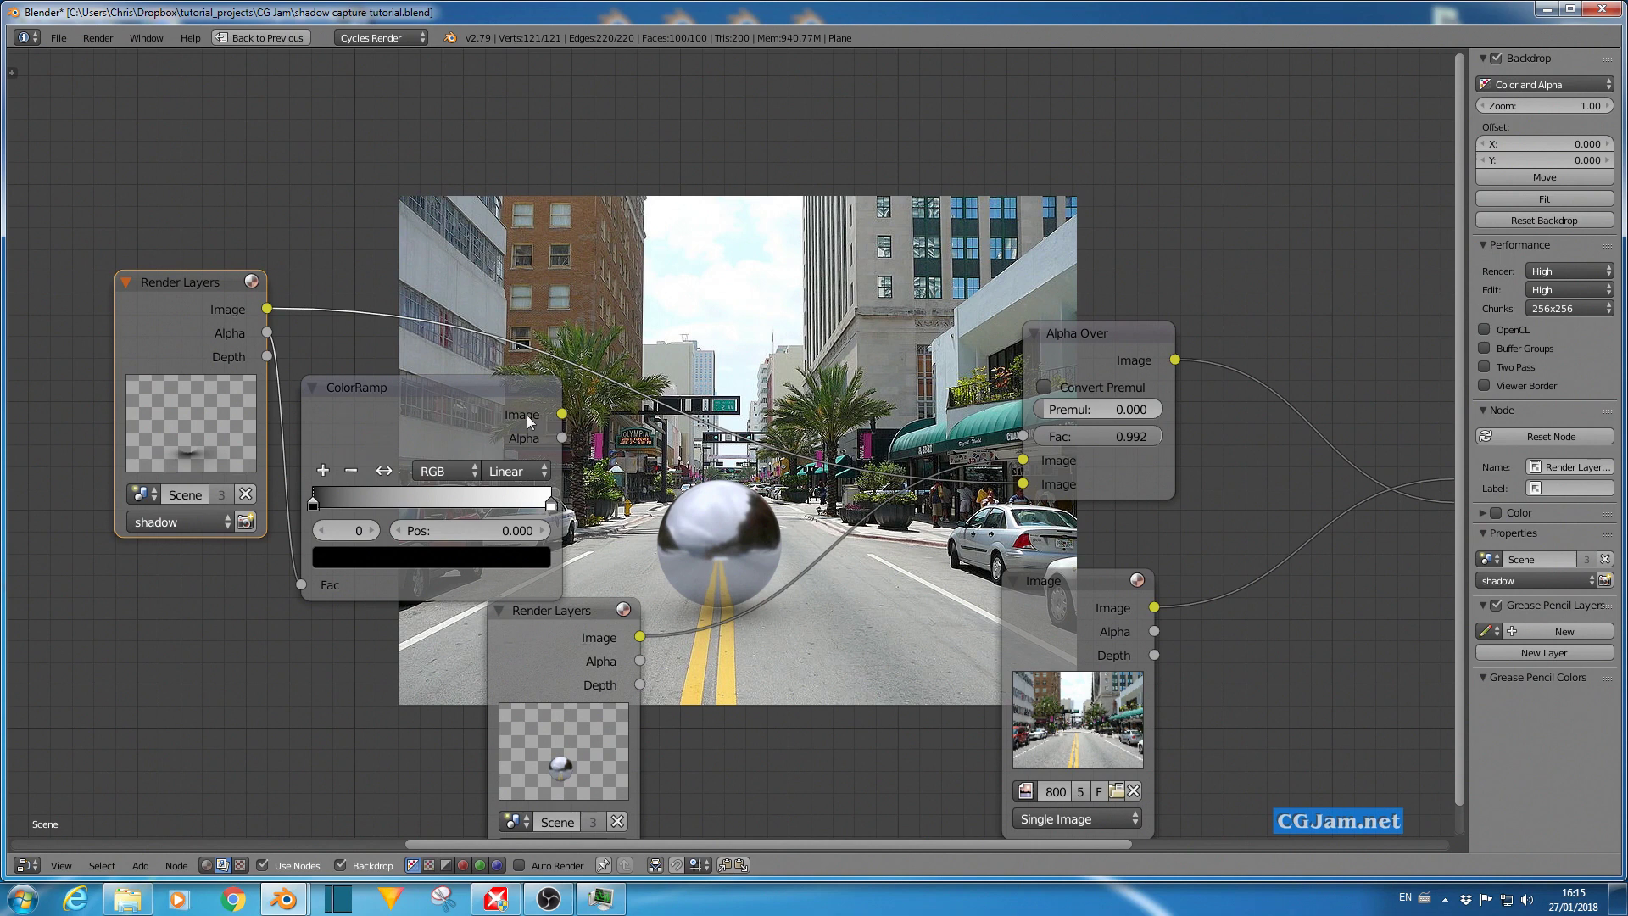
Insert a Set Alpha node on the link between the shadow layer's Image output and the Alpha Over node.
{"action": "left_click_drag", "start_coordinate": [562, 414], "coordinate": [763, 450]}
{"action": "key", "text": "shift+a"}
{"action": "mouse_move", "coordinate": [760, 442]}
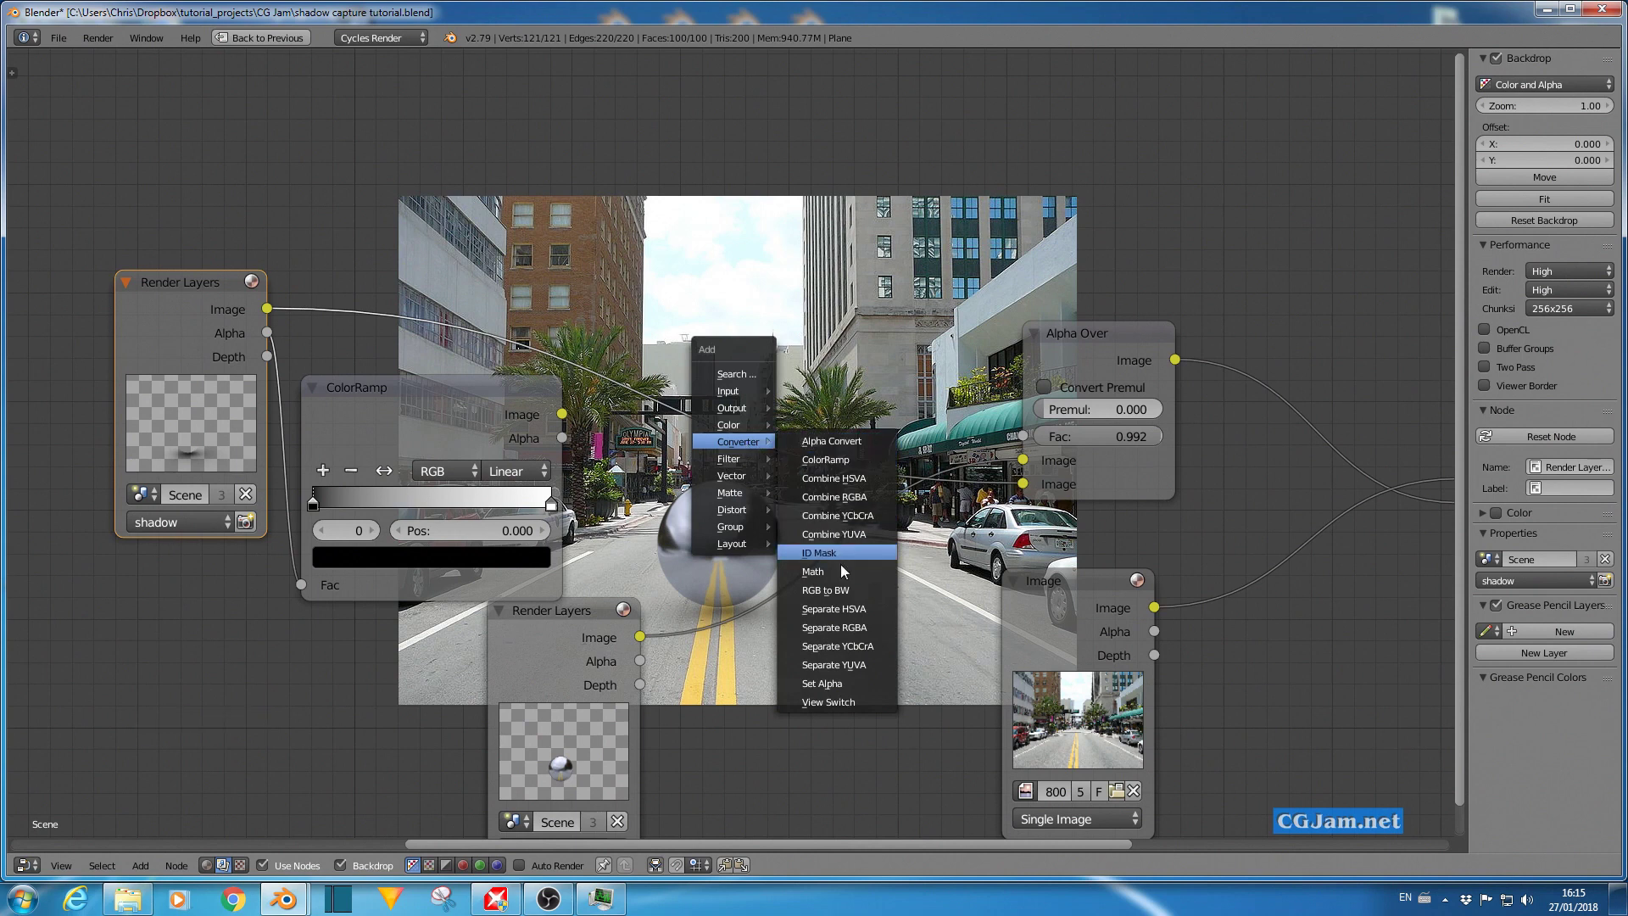
{"action": "left_click", "coordinate": [818, 683]}
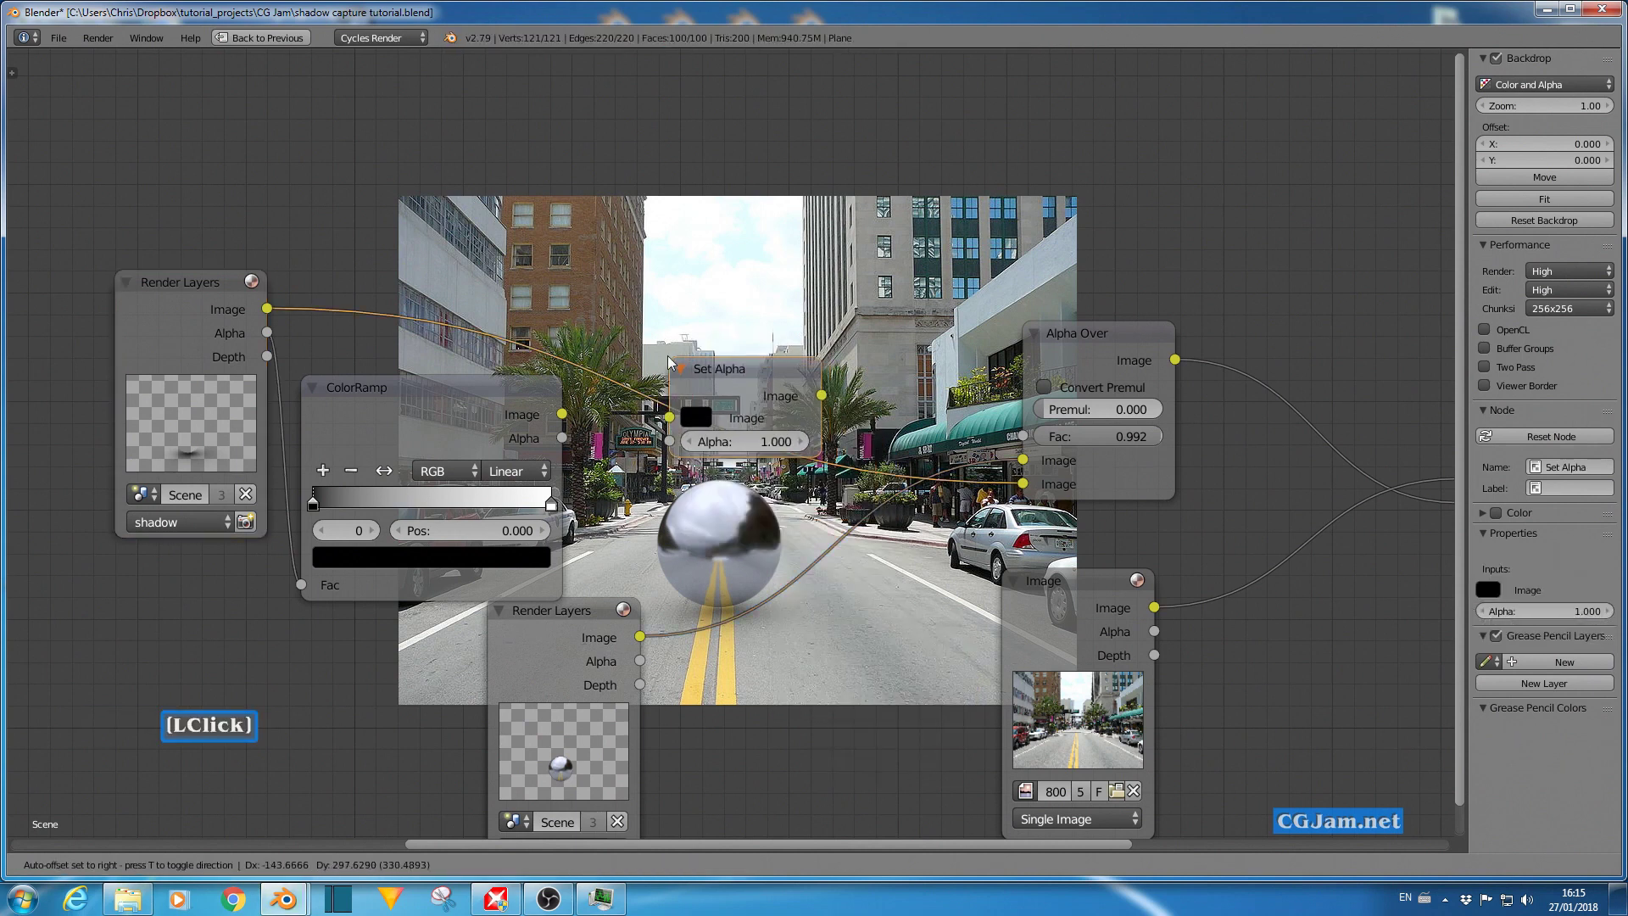
{"action": "left_click", "coordinate": [666, 351]}
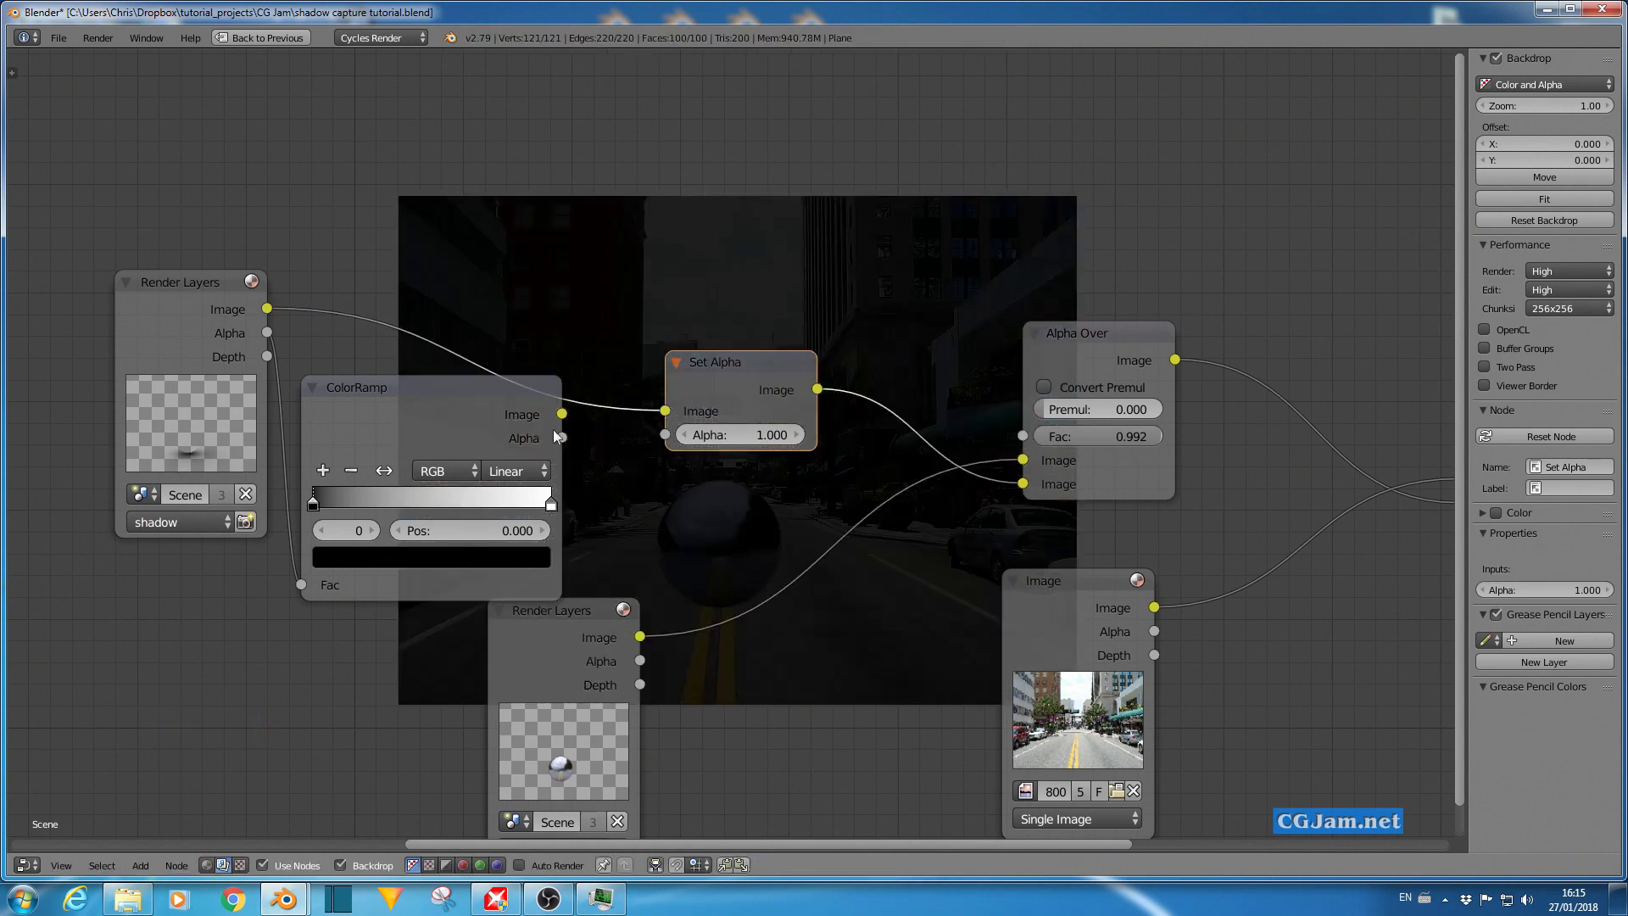
Connect the ColorRamp's Image output to the Alpha input of the Set Alpha node.
{"action": "left_click_drag", "start_coordinate": [562, 414], "coordinate": [675, 434]}
{"action": "left_click_drag", "start_coordinate": [565, 438], "coordinate": [670, 434]}
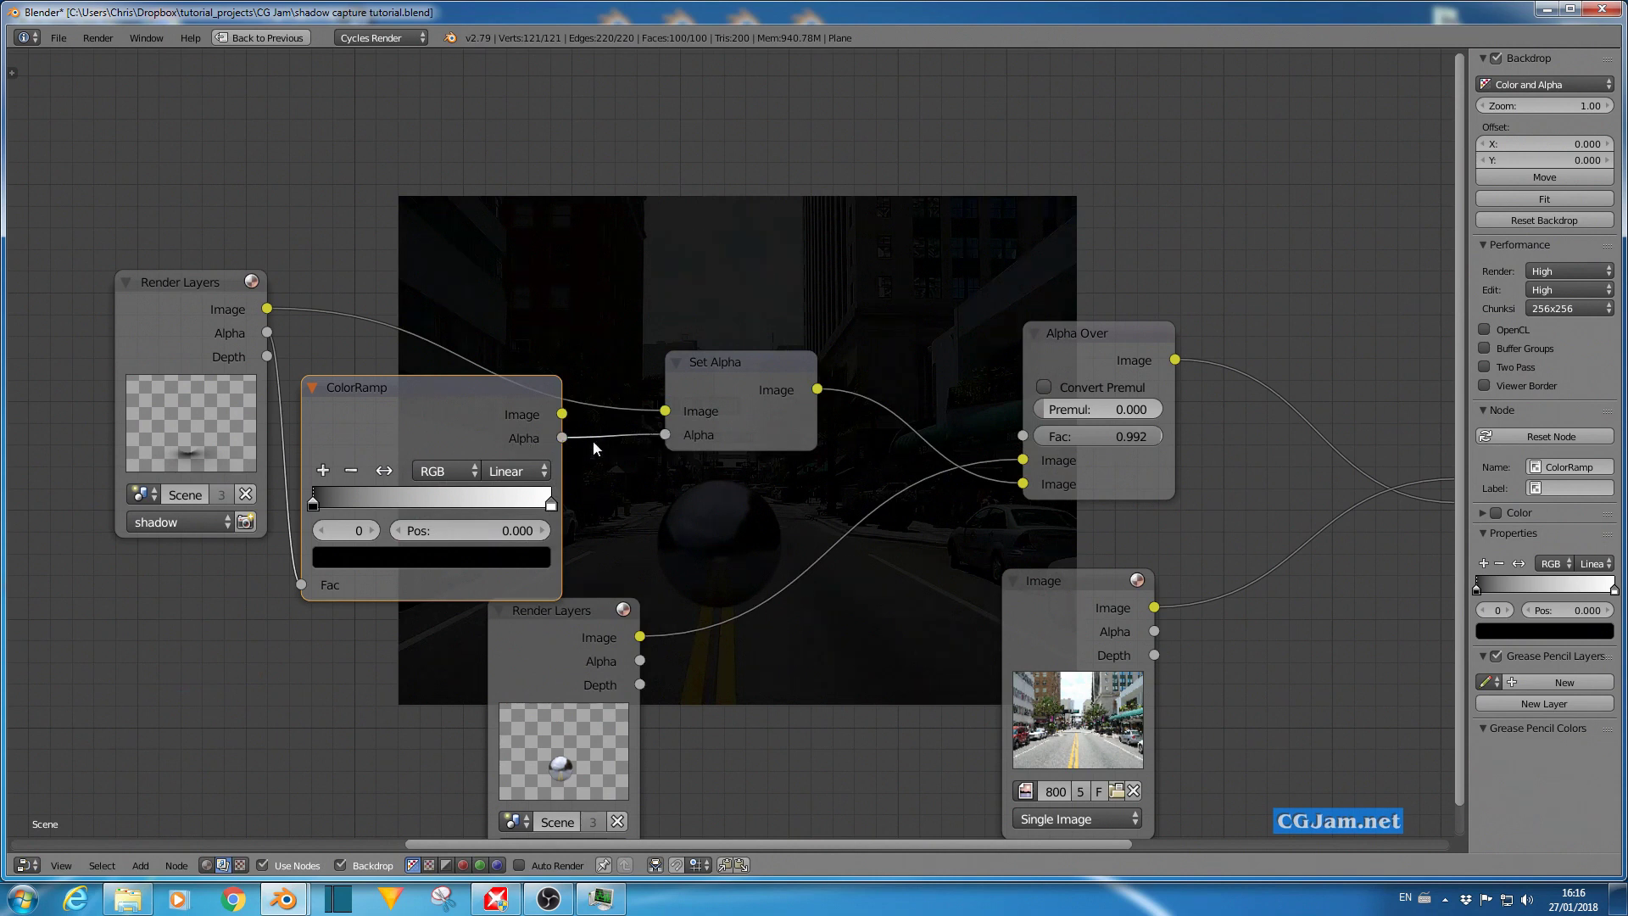
{"action": "mouse_move", "coordinate": [663, 436]}
{"action": "left_mouse_down"}
{"action": "mouse_move", "coordinate": [583, 456]}
{"action": "mouse_move", "coordinate": [582, 420]}
{"action": "mouse_move", "coordinate": [674, 436]}
{"action": "left_mouse_up"}
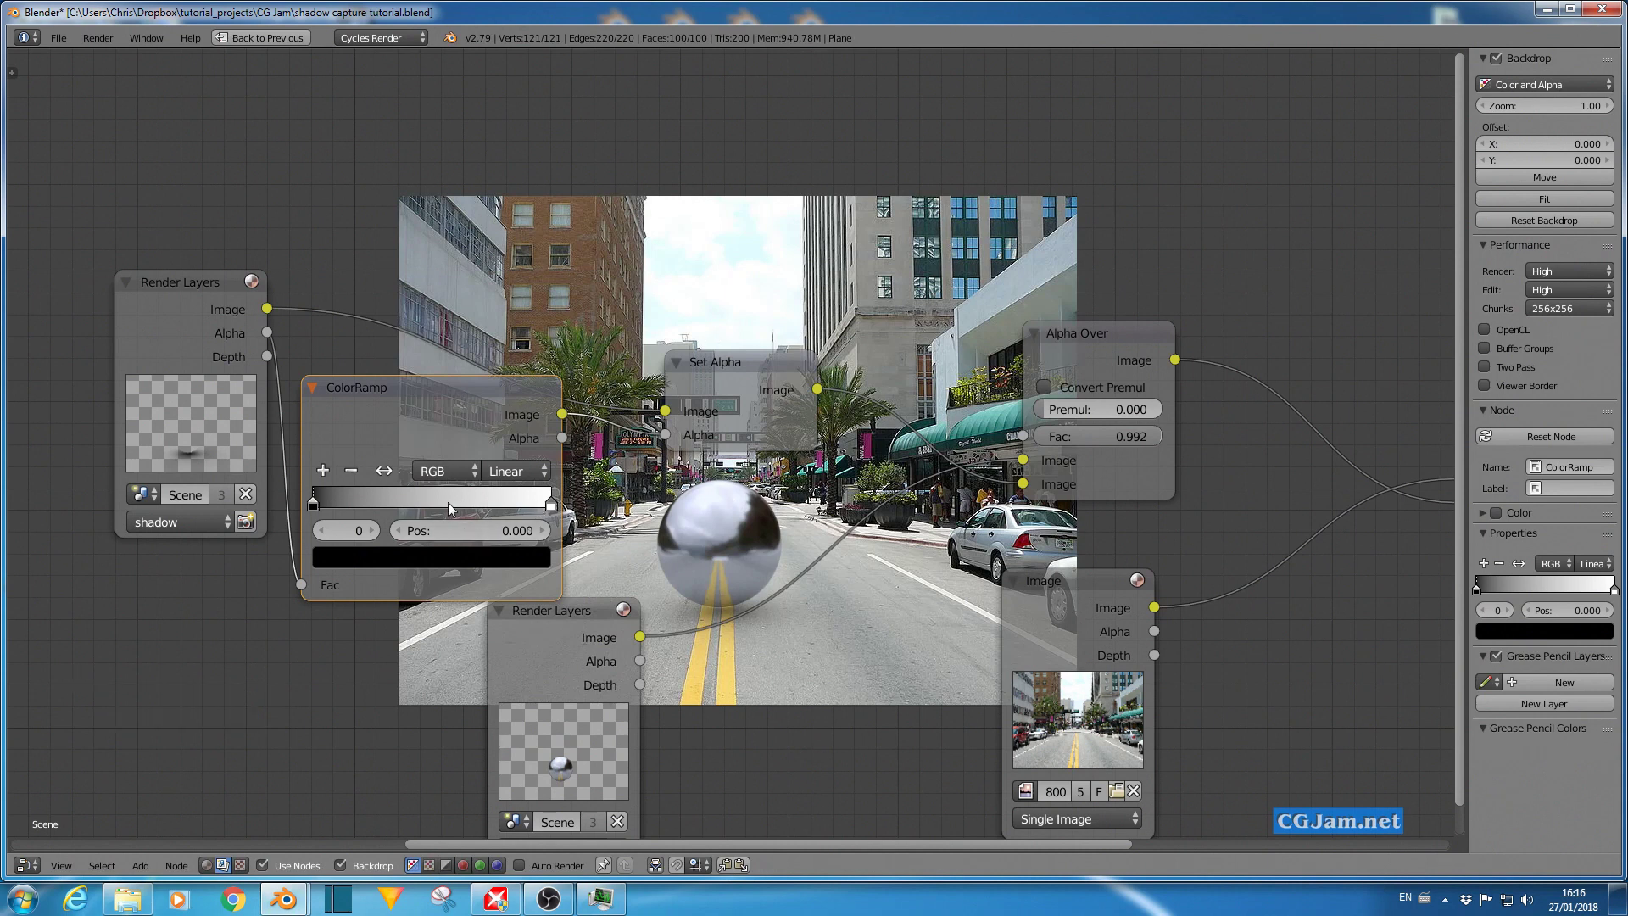
Tighten the ColorRamp to darken the shadow, placing the white stop at 0.441 and the black stop at 0.168.
{"action": "left_click", "coordinate": [548, 506]}
{"action": "left_click_drag", "start_coordinate": [550, 506], "coordinate": [328, 503]}
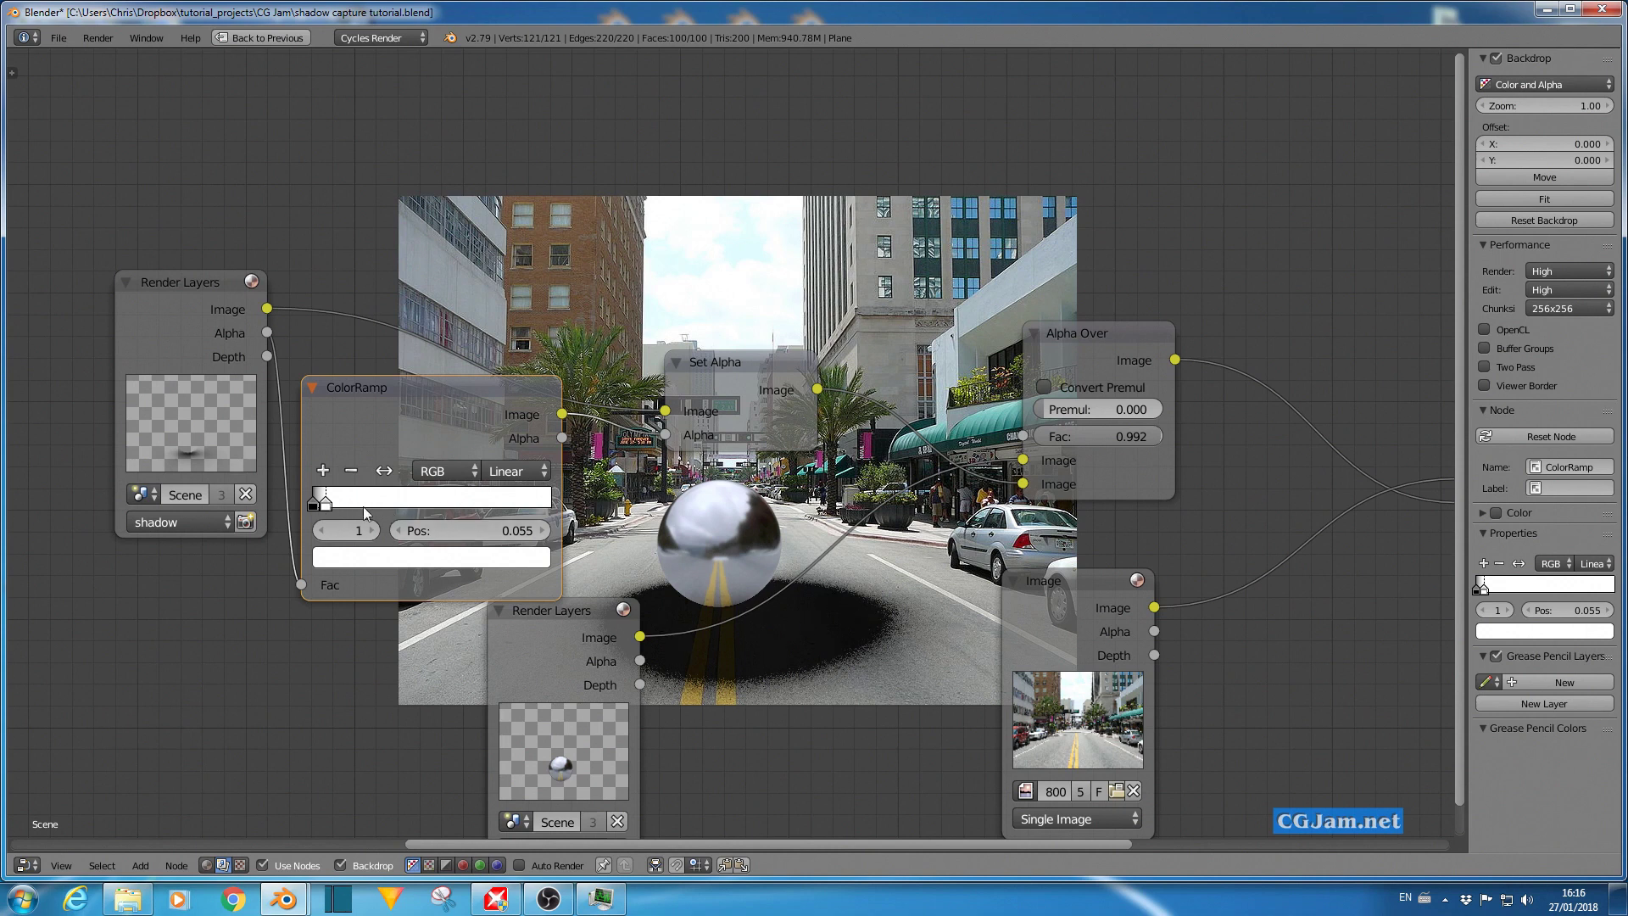
{"action": "left_click_drag", "start_coordinate": [327, 506], "coordinate": [419, 520]}
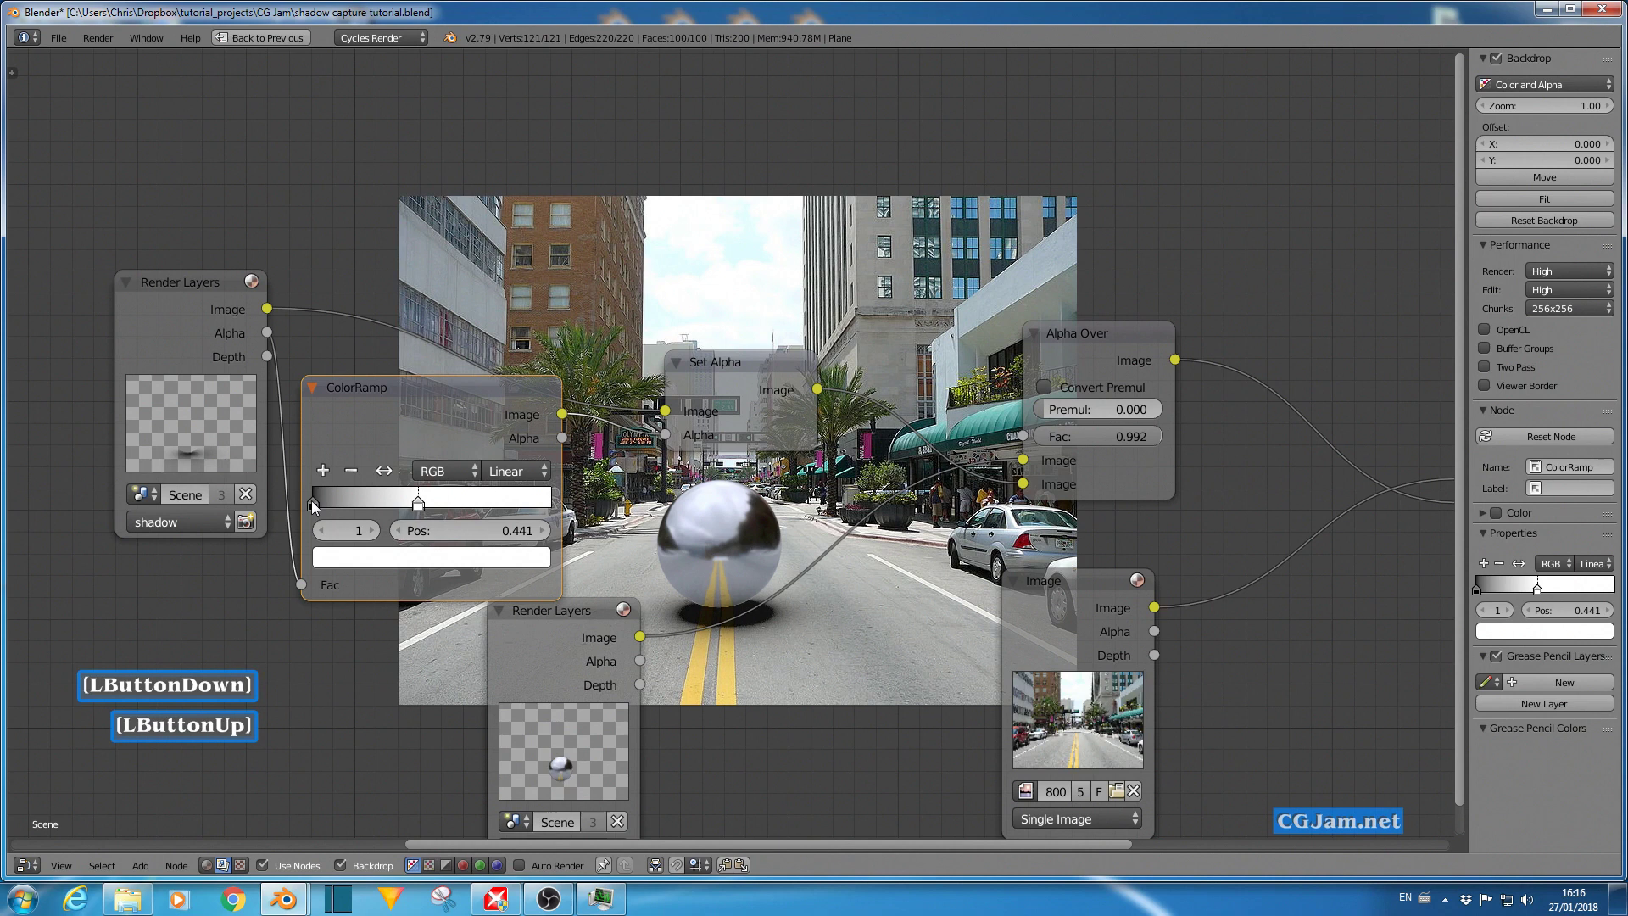
{"action": "left_click", "coordinate": [313, 506]}
{"action": "left_click_drag", "start_coordinate": [312, 506], "coordinate": [373, 511]}
{"action": "left_click", "coordinate": [329, 503]}
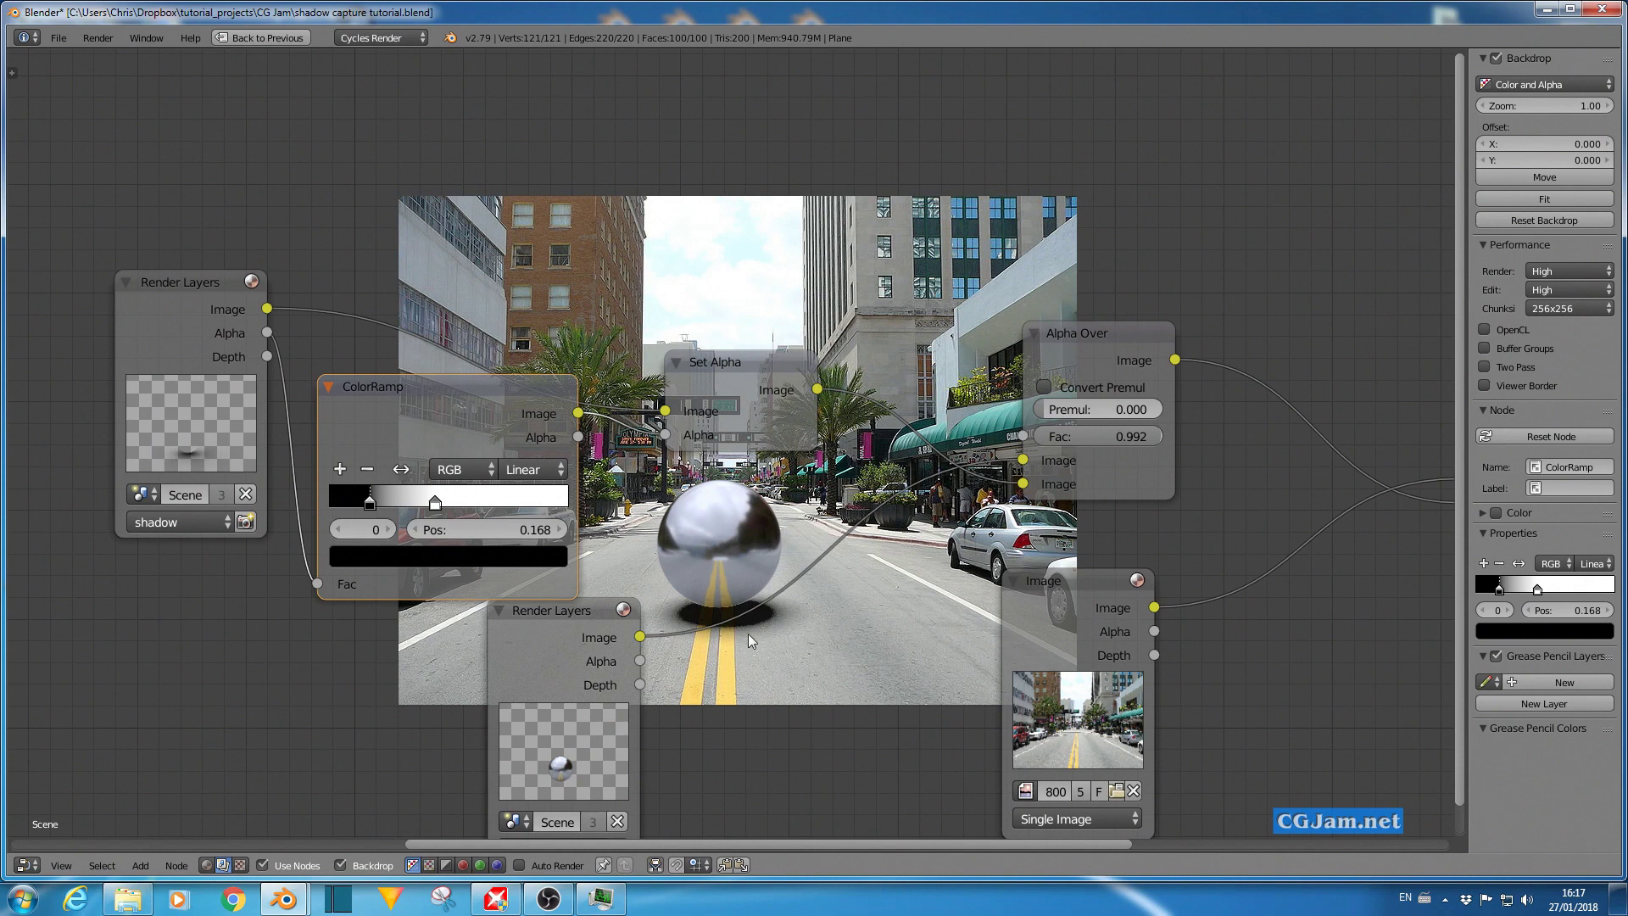
Collapse the ColorRamp node and place it close beside the shadow render layer.
{"action": "left_click", "coordinate": [361, 399]}
{"action": "left_click", "coordinate": [329, 390]}
{"action": "left_click_drag", "start_coordinate": [368, 383], "coordinate": [359, 421]}
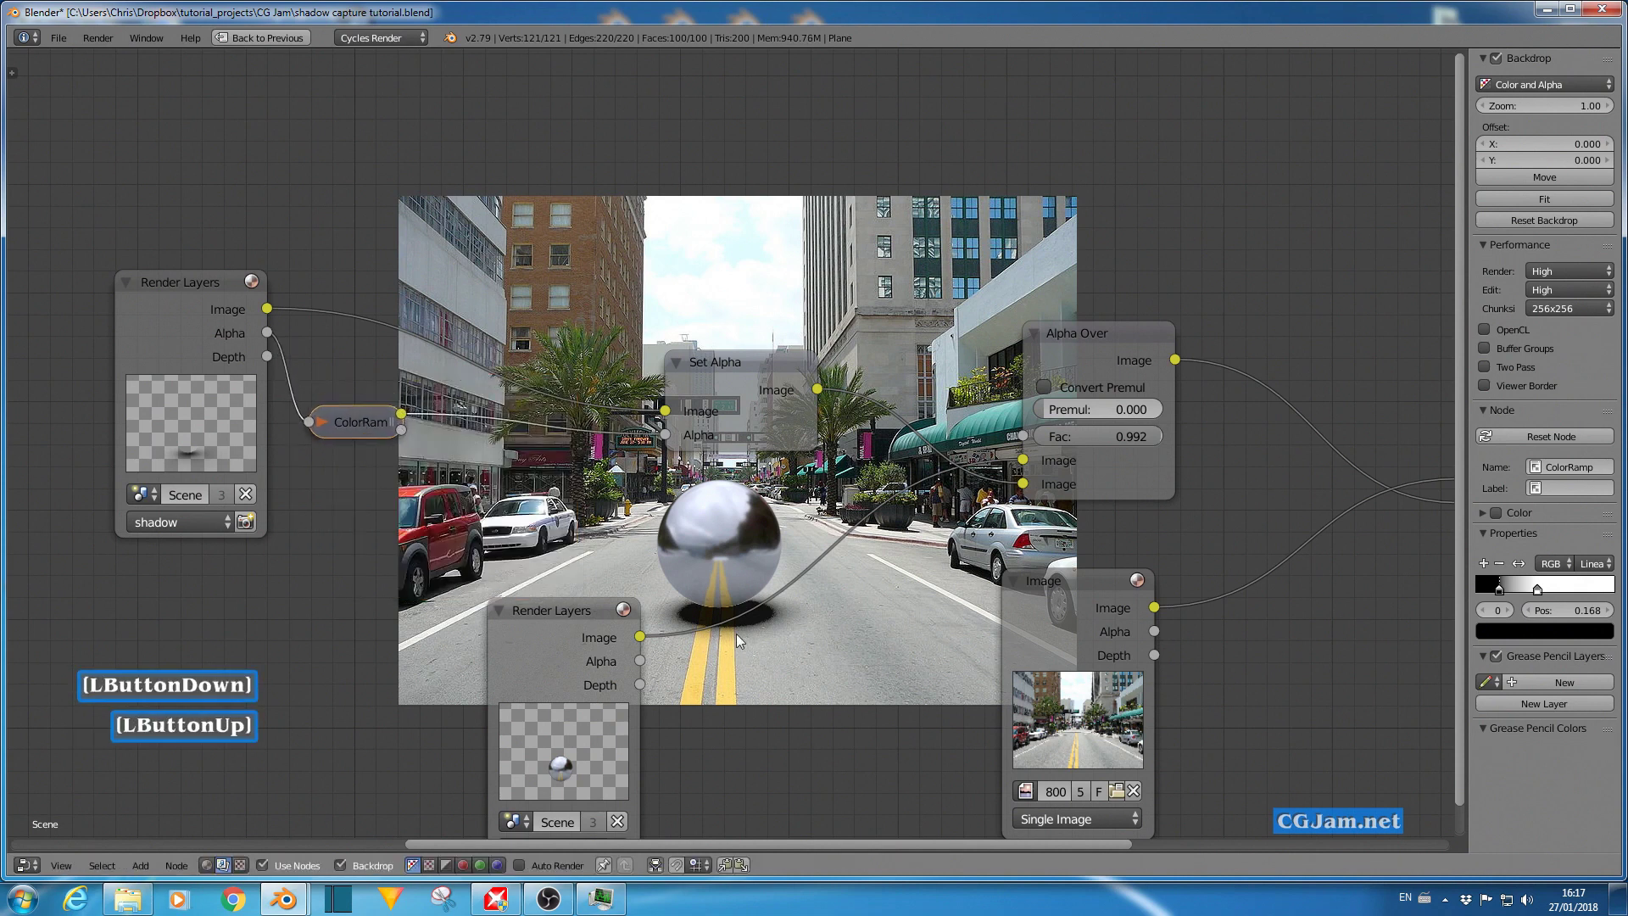
Enlarge the backdrop to a zoom of 1.73 and set the Fac of the shadow and orb Alpha Over node to 1.000.
{"action": "scroll", "coordinate": [721, 655], "scroll_direction": "up", "scroll_amount": 5}
{"action": "scroll", "coordinate": [716, 651], "scroll_direction": "down", "scroll_amount": 4}
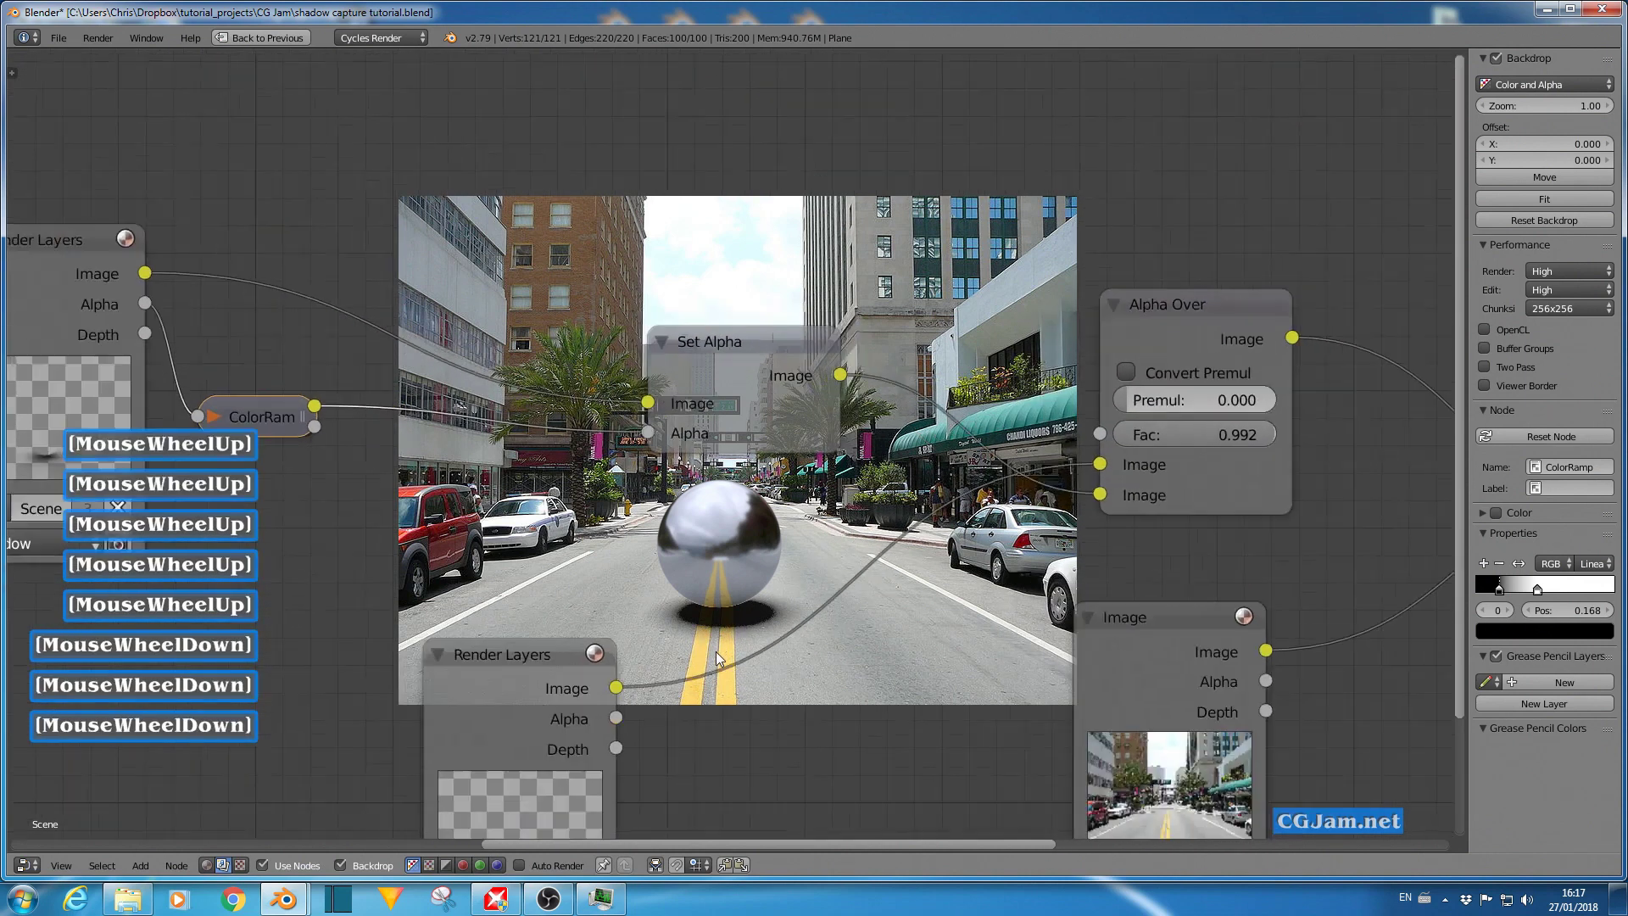
{"action": "key", "text": "alt+v"}
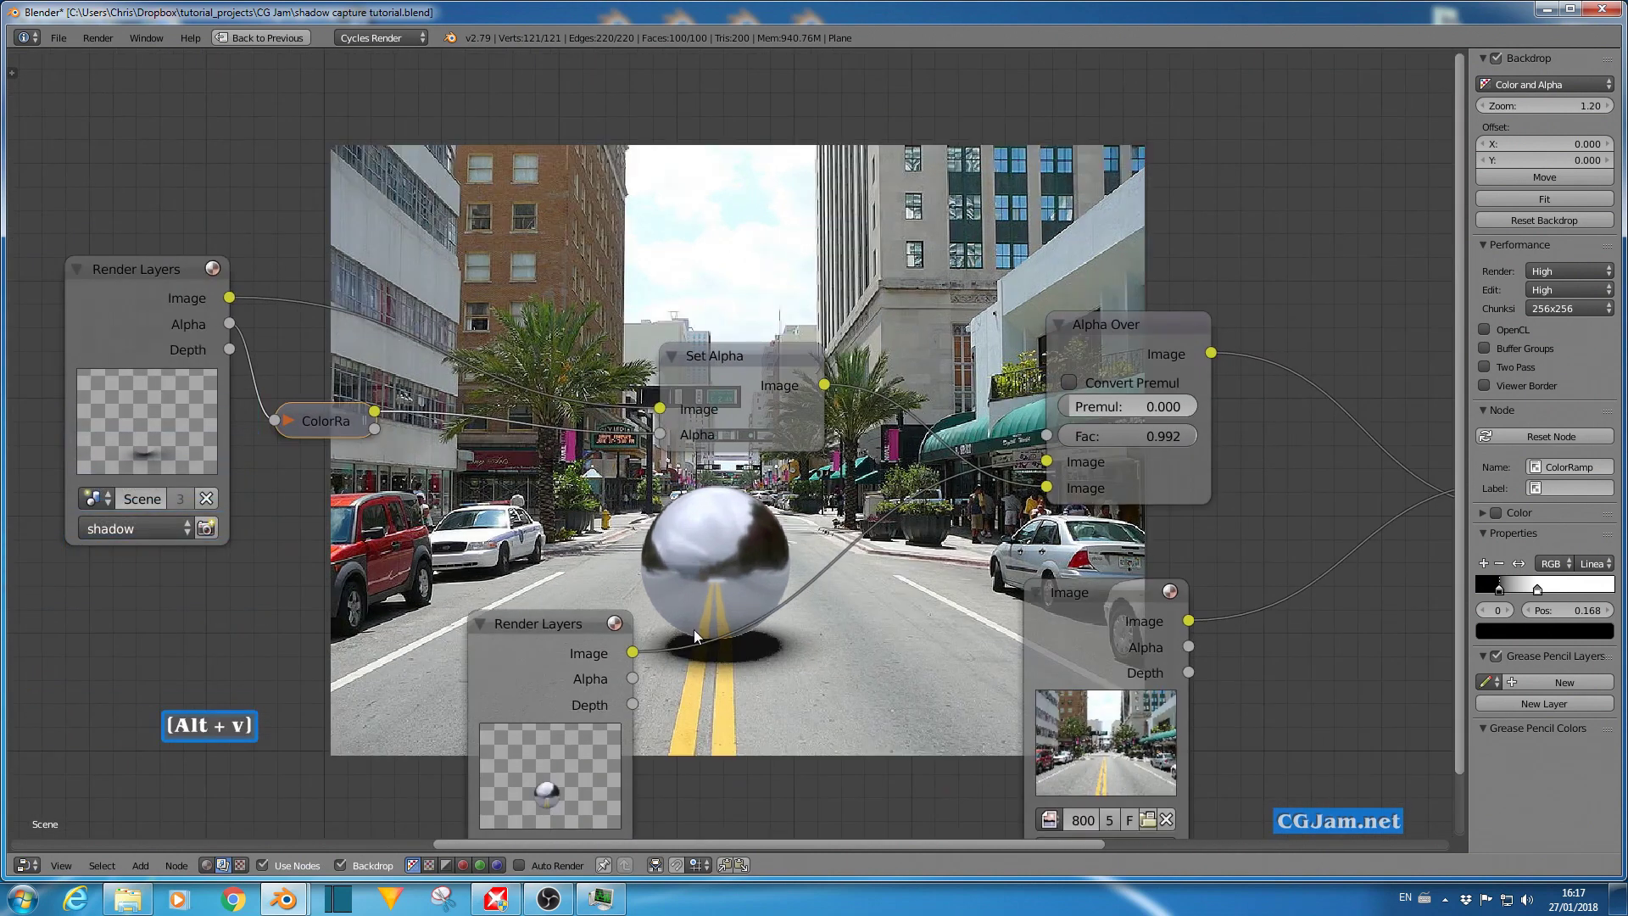
{"action": "key", "text": "alt+v"}
{"action": "key", "text": "alt+v"}
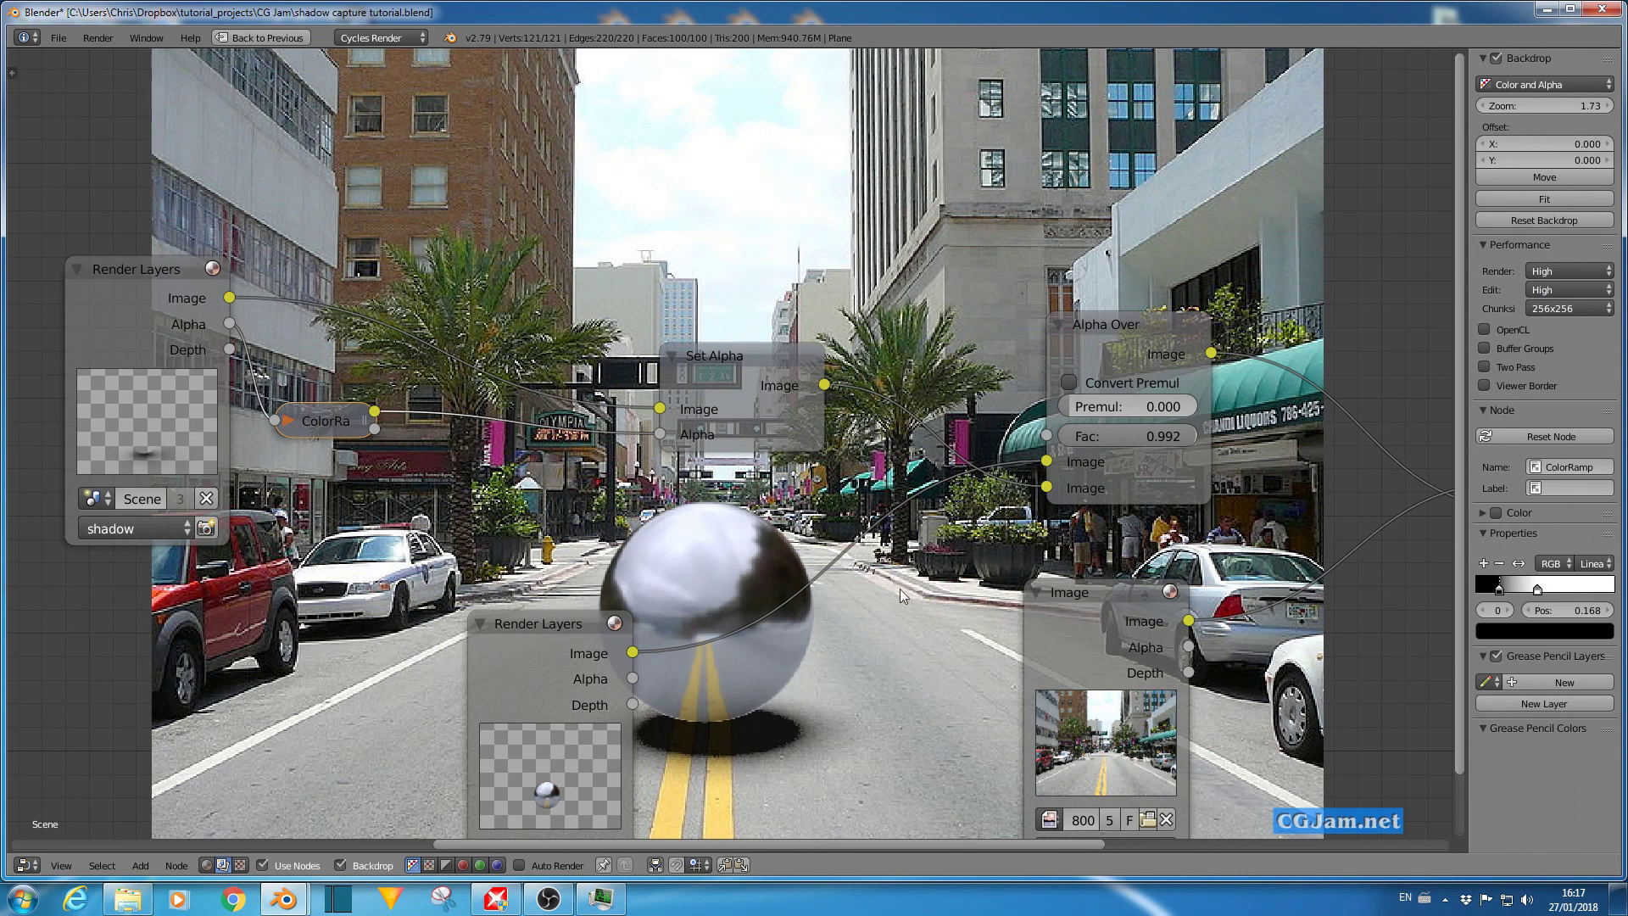
{"action": "left_click_drag", "start_coordinate": [1172, 450], "coordinate": [1183, 436]}
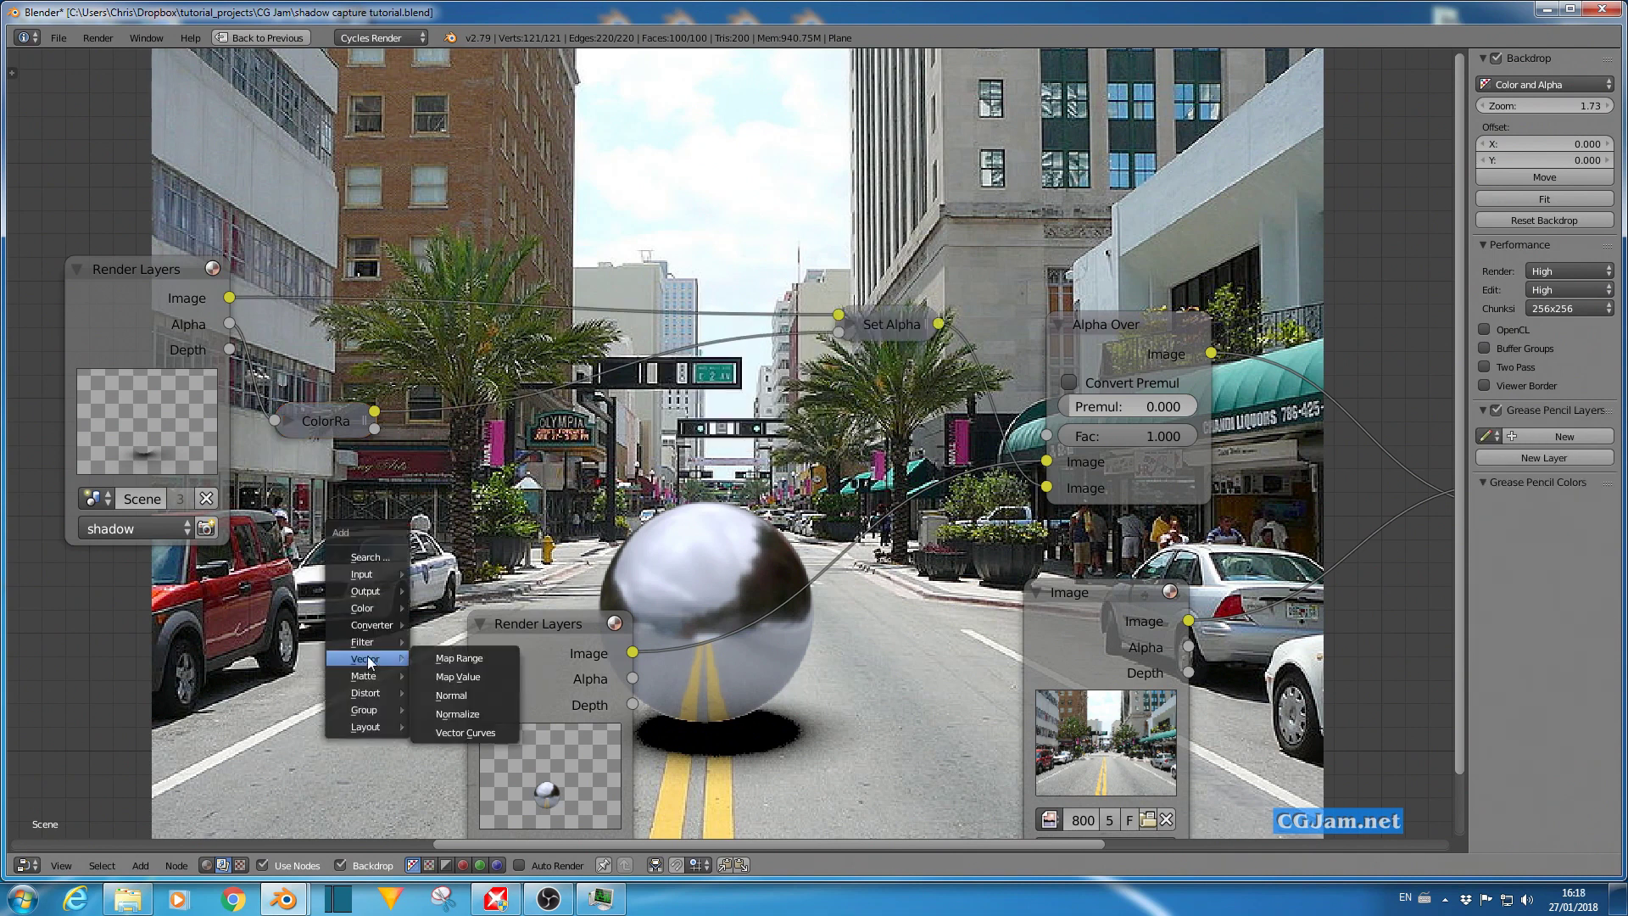
Insert a Dilate/Erode node between the ColorRamp and Set Alpha nodes and set its distance to 1.
{"action": "mouse_move", "coordinate": [373, 648]}
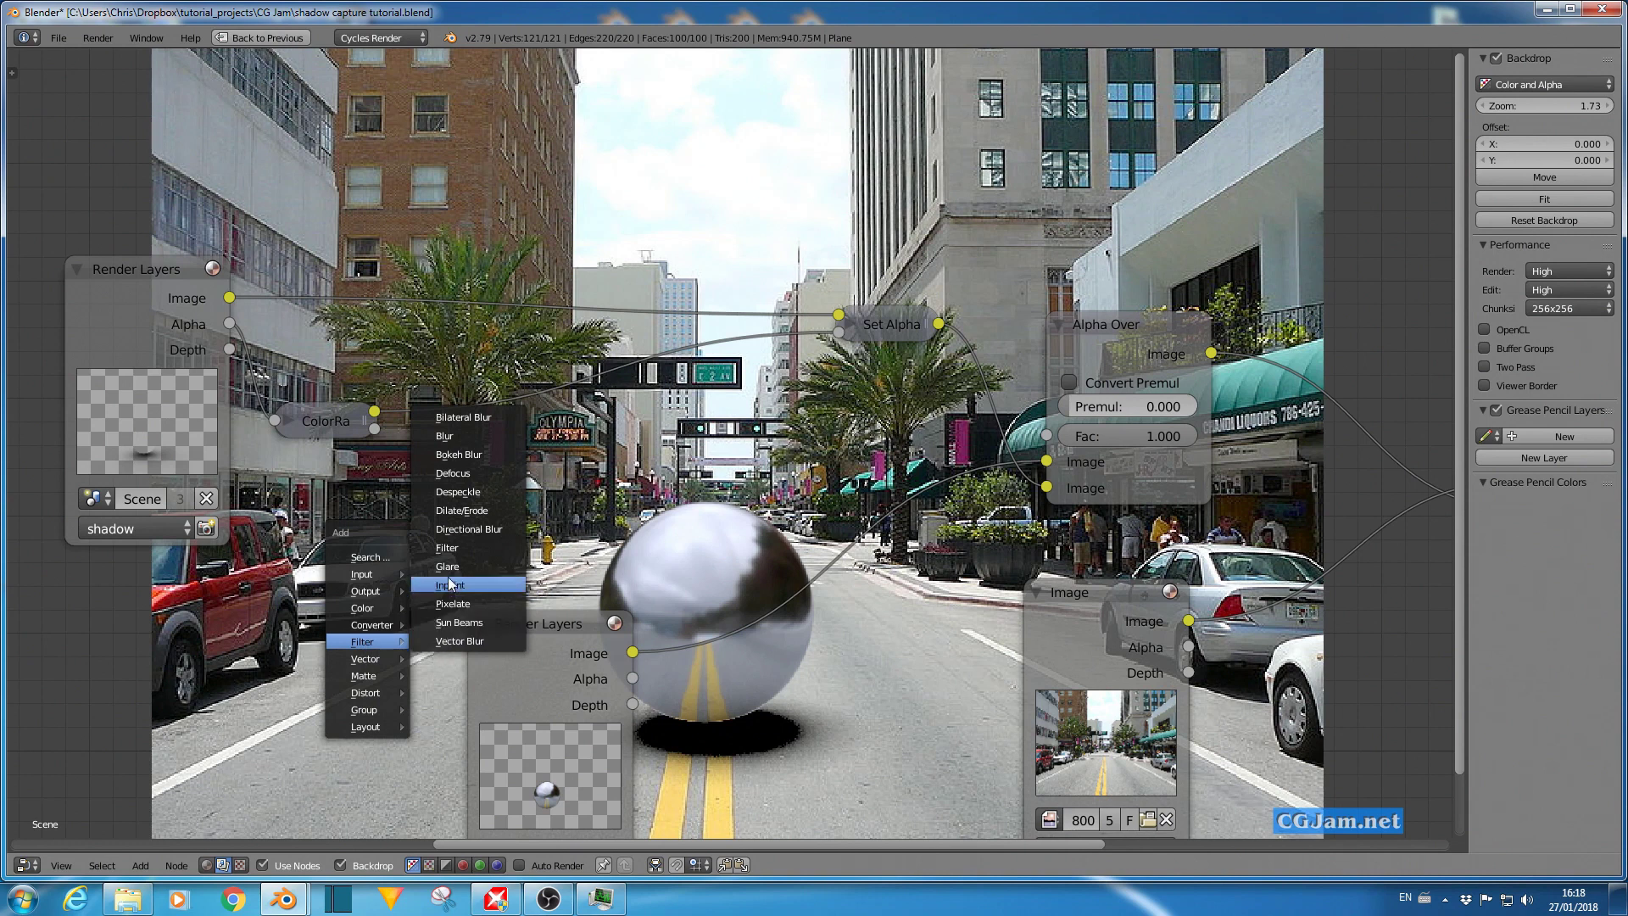
{"action": "left_click", "coordinate": [454, 510]}
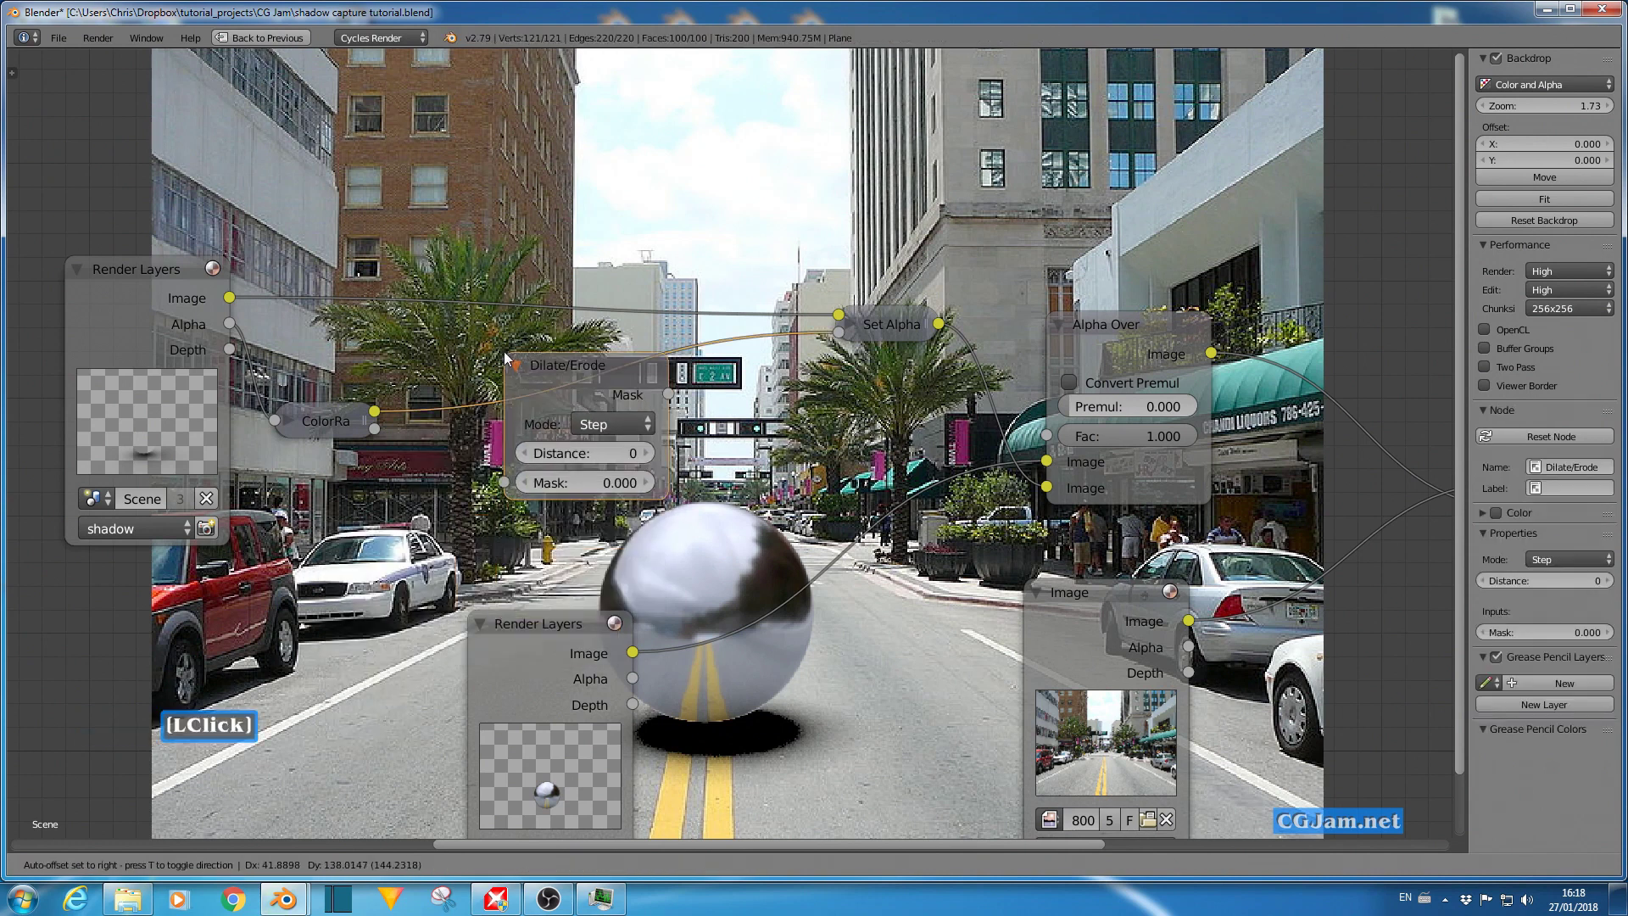
{"action": "left_click", "coordinate": [505, 356]}
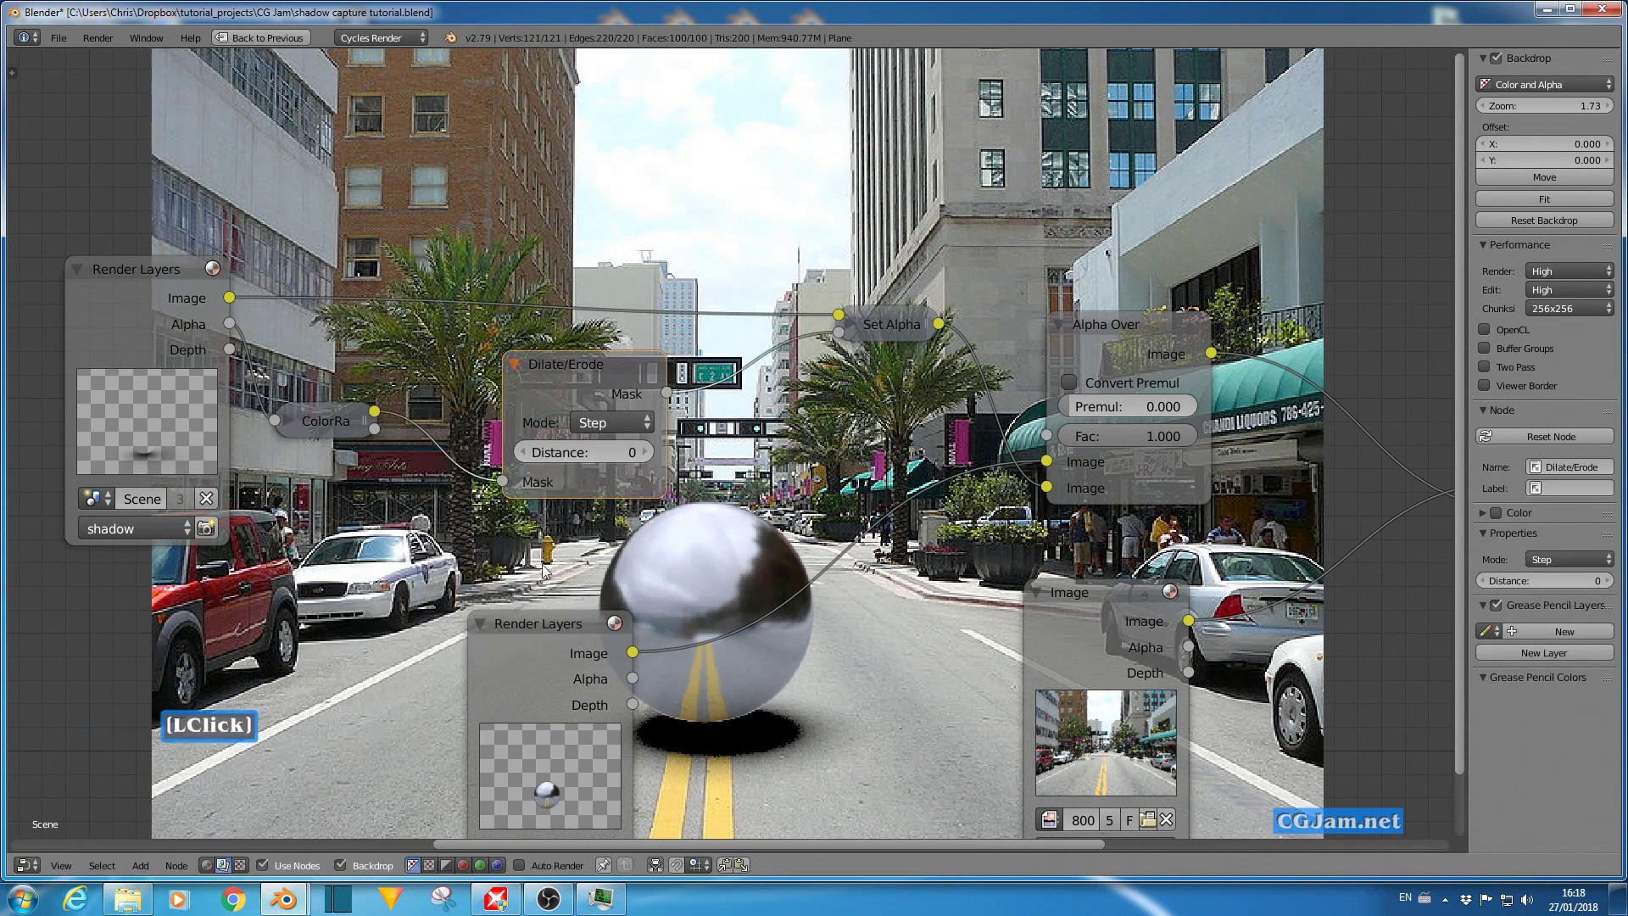
{"action": "left_click", "coordinate": [646, 453]}
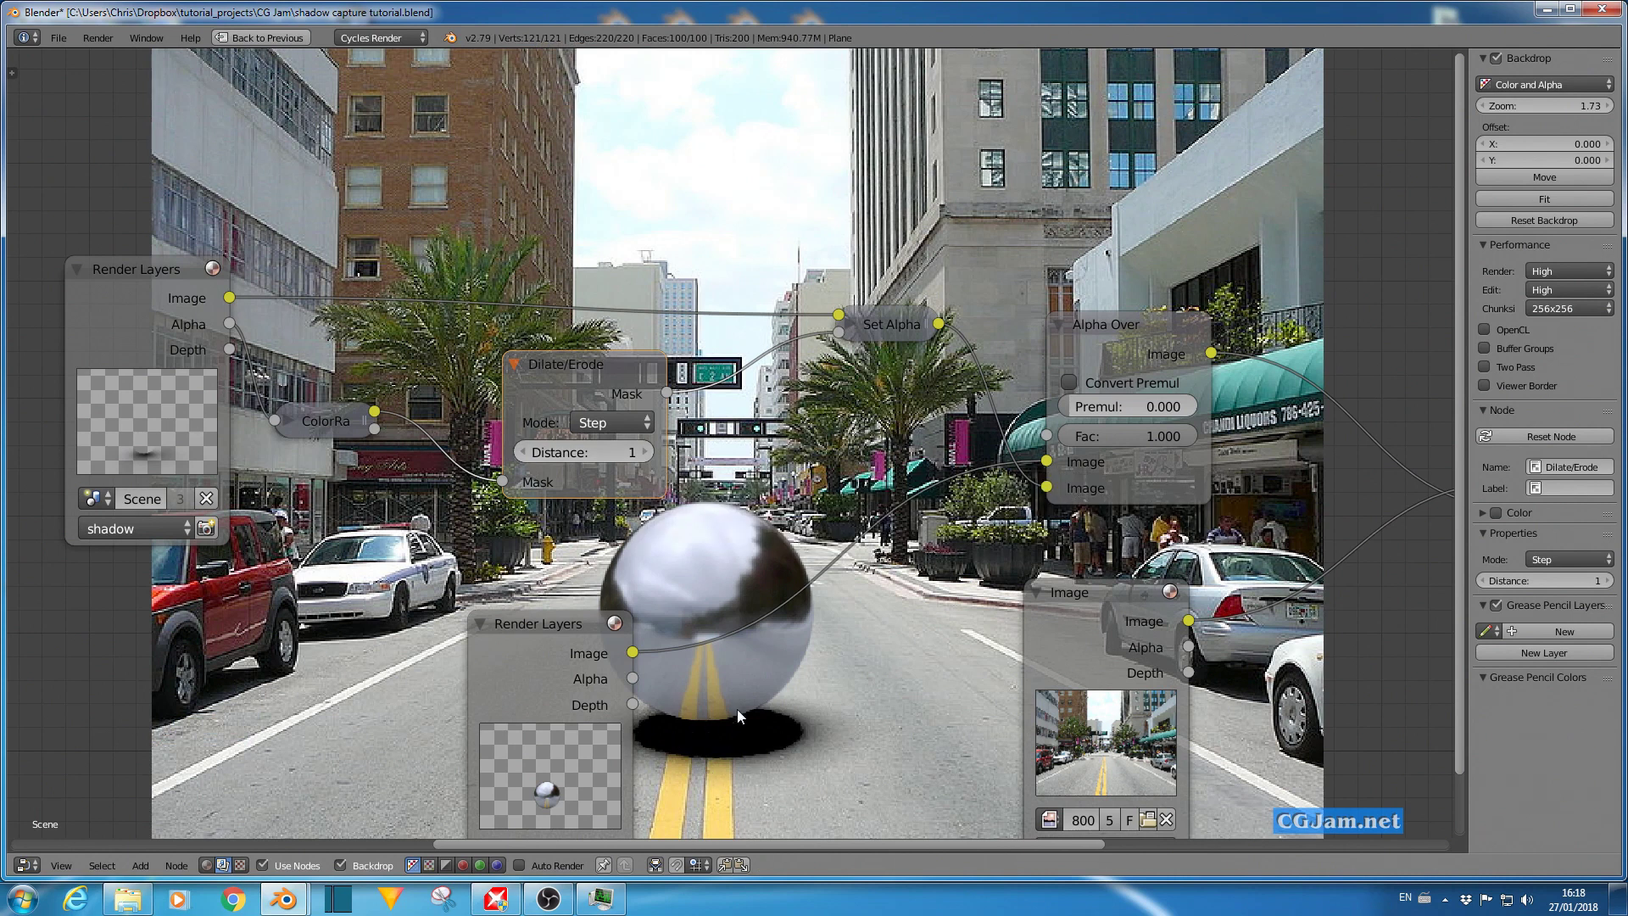
Move the orb render layer and Dilate/Erode nodes aside, and insert a Blur node between Dilate/Erode and Set Alpha.
{"action": "left_click_drag", "start_coordinate": [524, 644], "coordinate": [396, 662]}
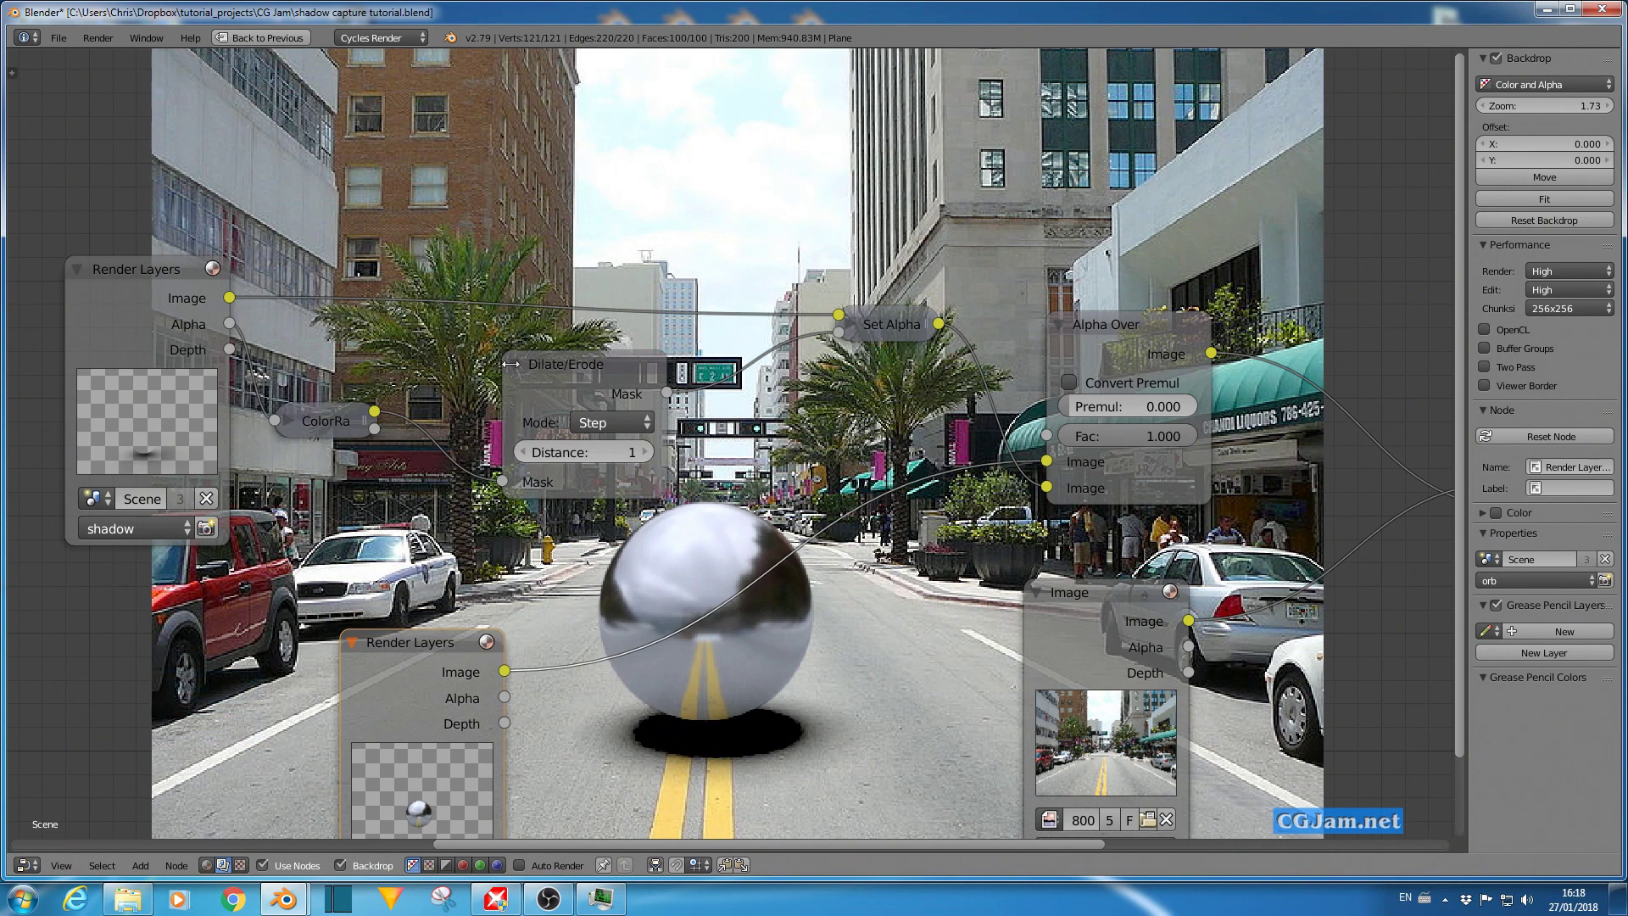
{"action": "left_click_drag", "start_coordinate": [594, 371], "coordinate": [526, 385]}
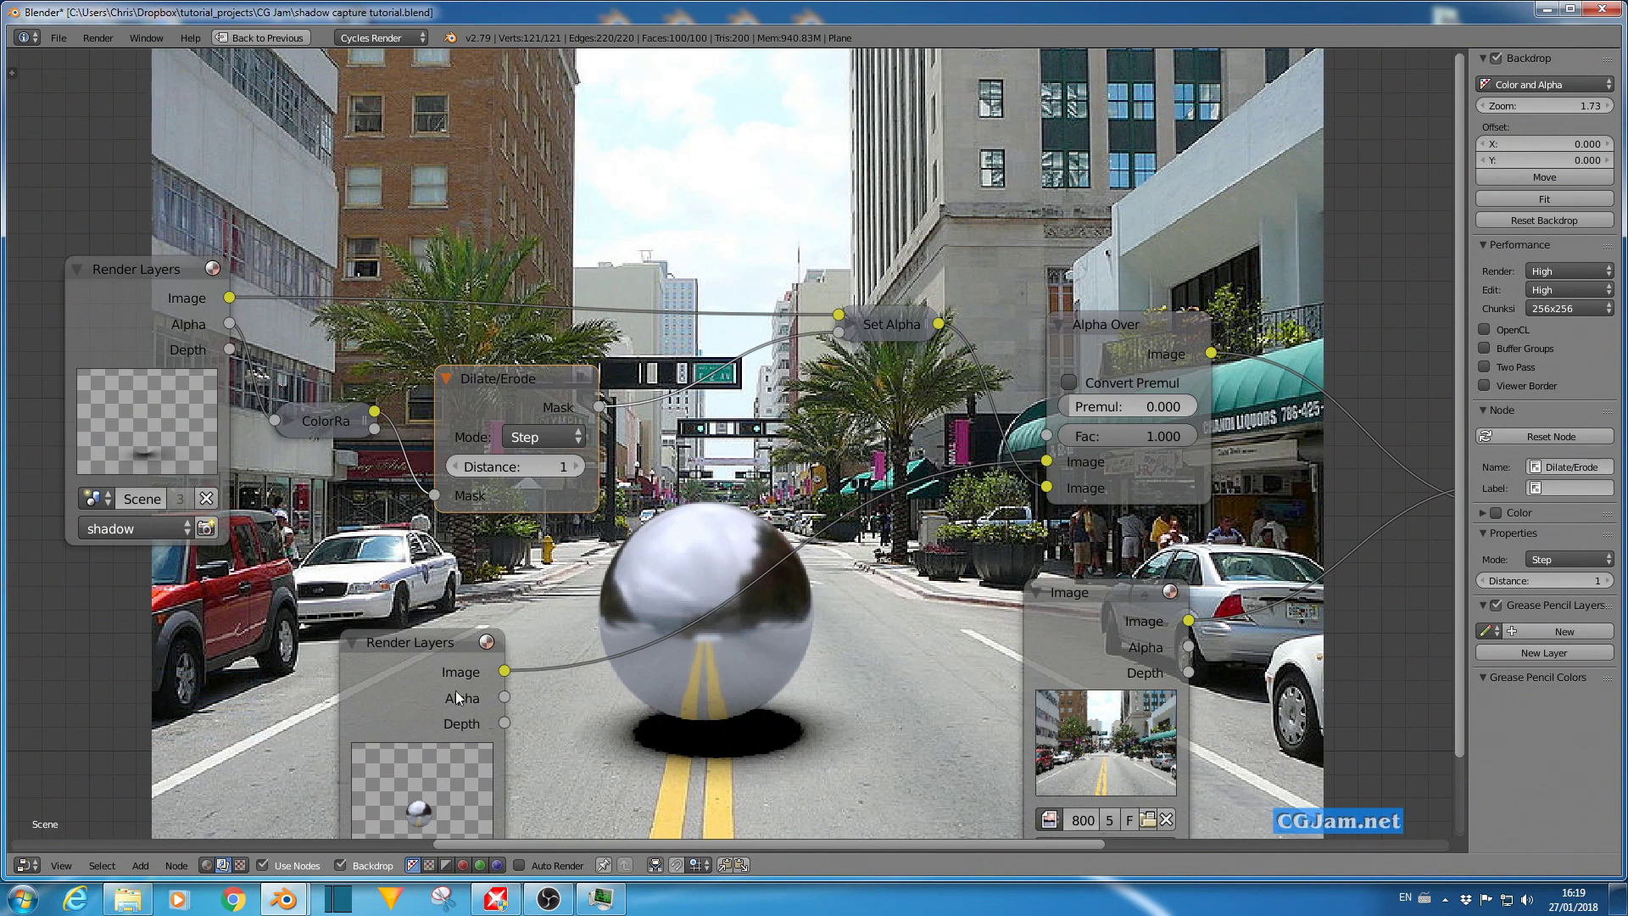
{"action": "left_click", "coordinate": [143, 866]}
{"action": "left_click", "coordinate": [140, 759]}
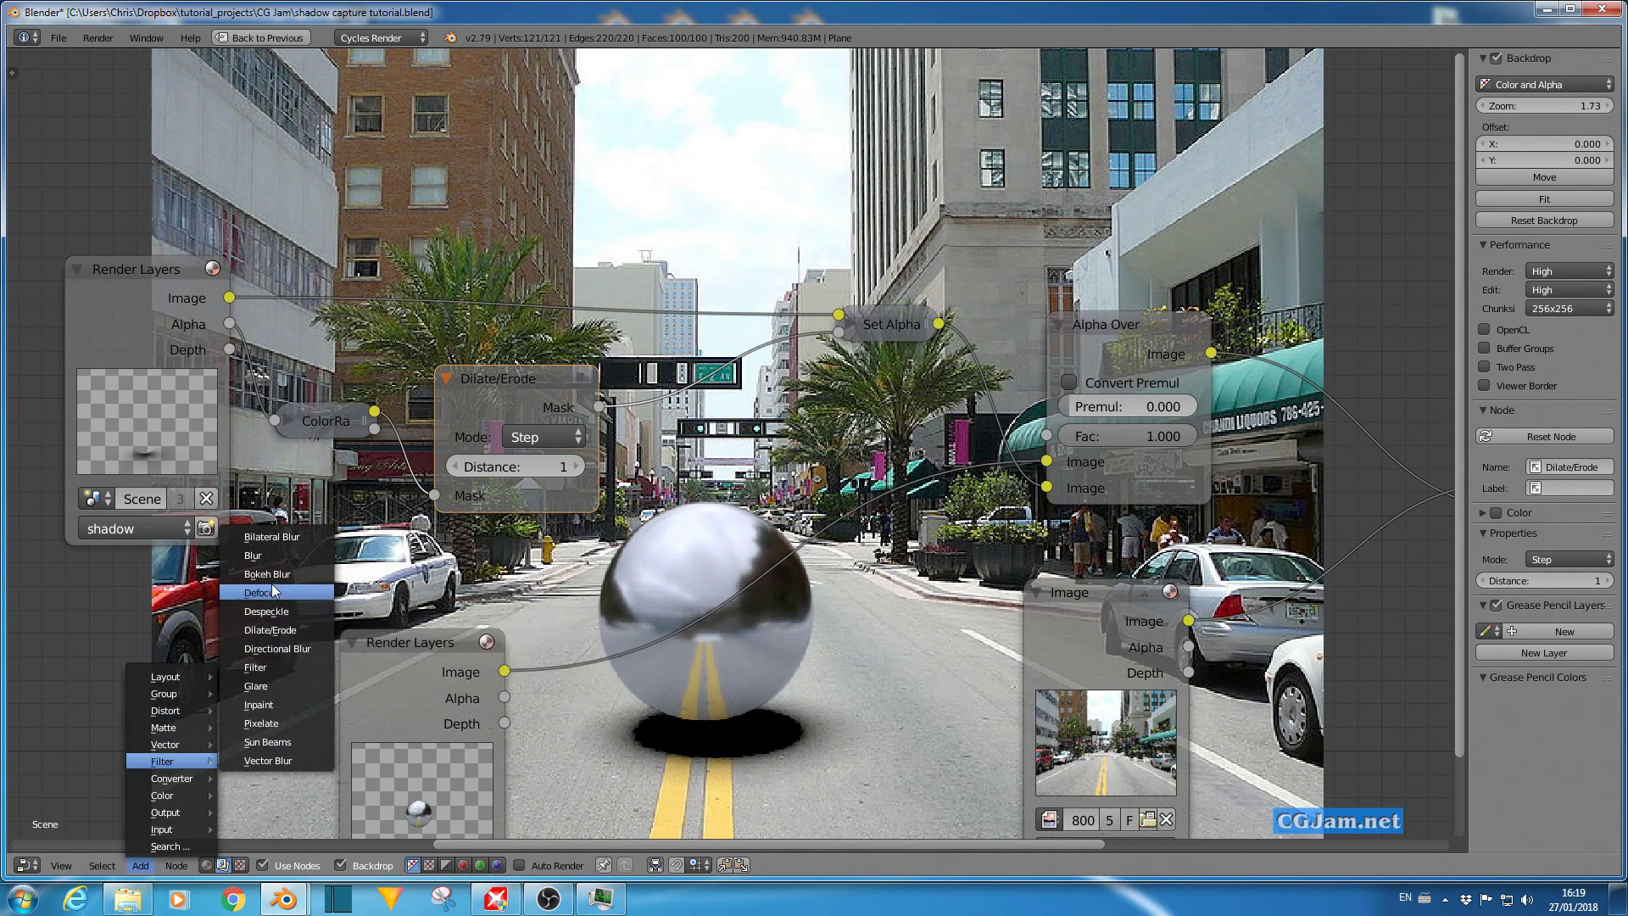
{"action": "left_click", "coordinate": [266, 558]}
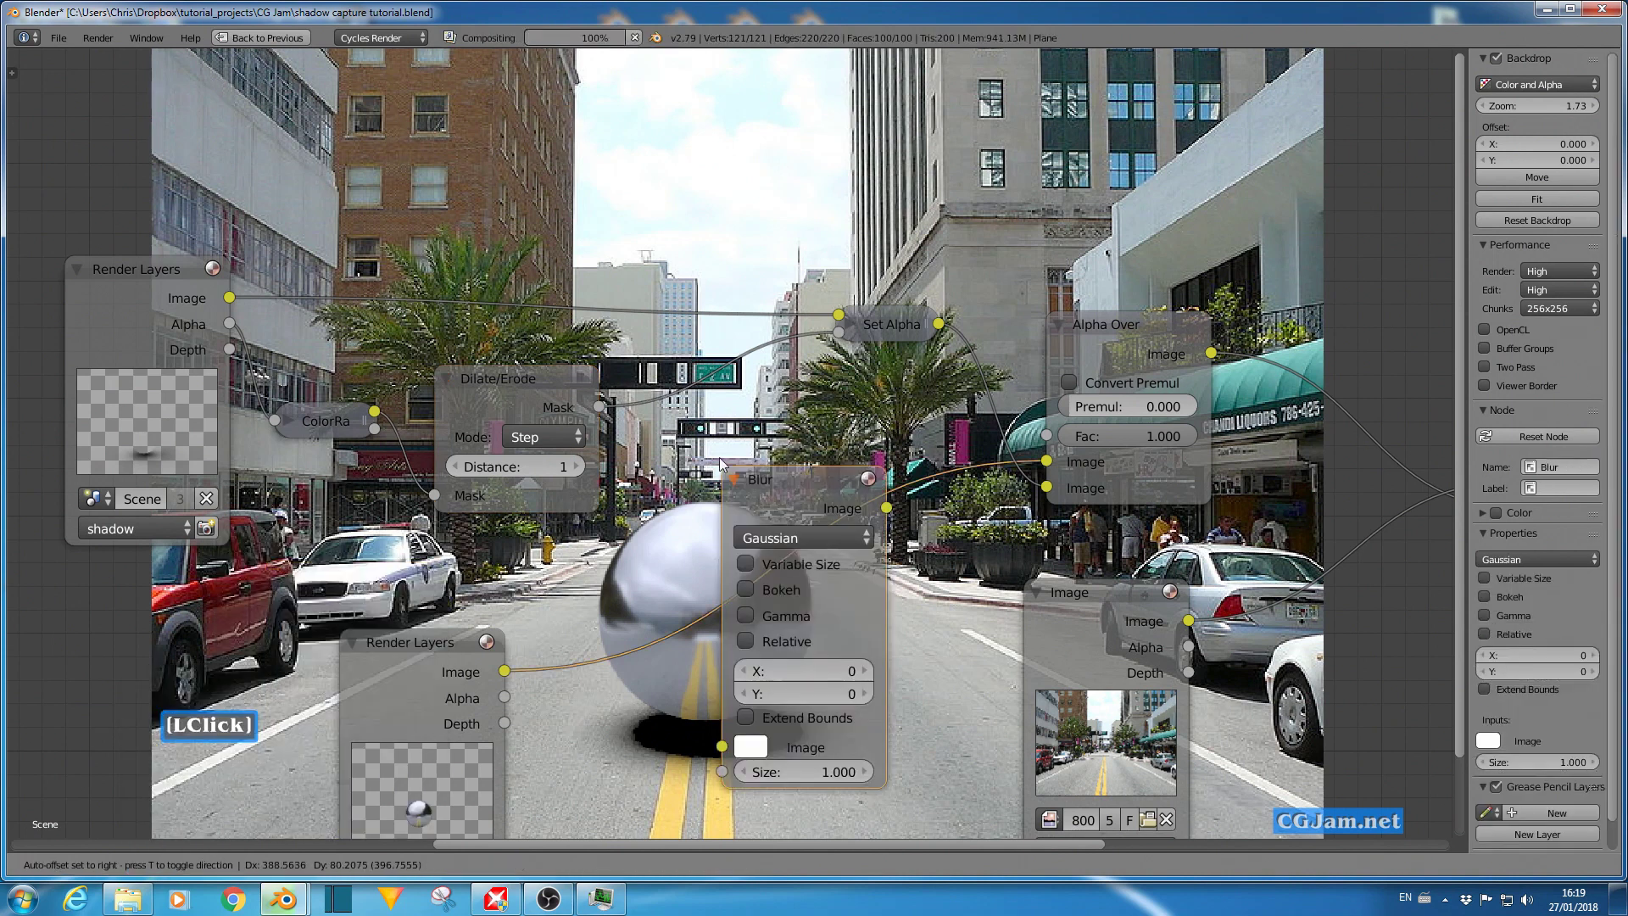
{"action": "left_click", "coordinate": [691, 356]}
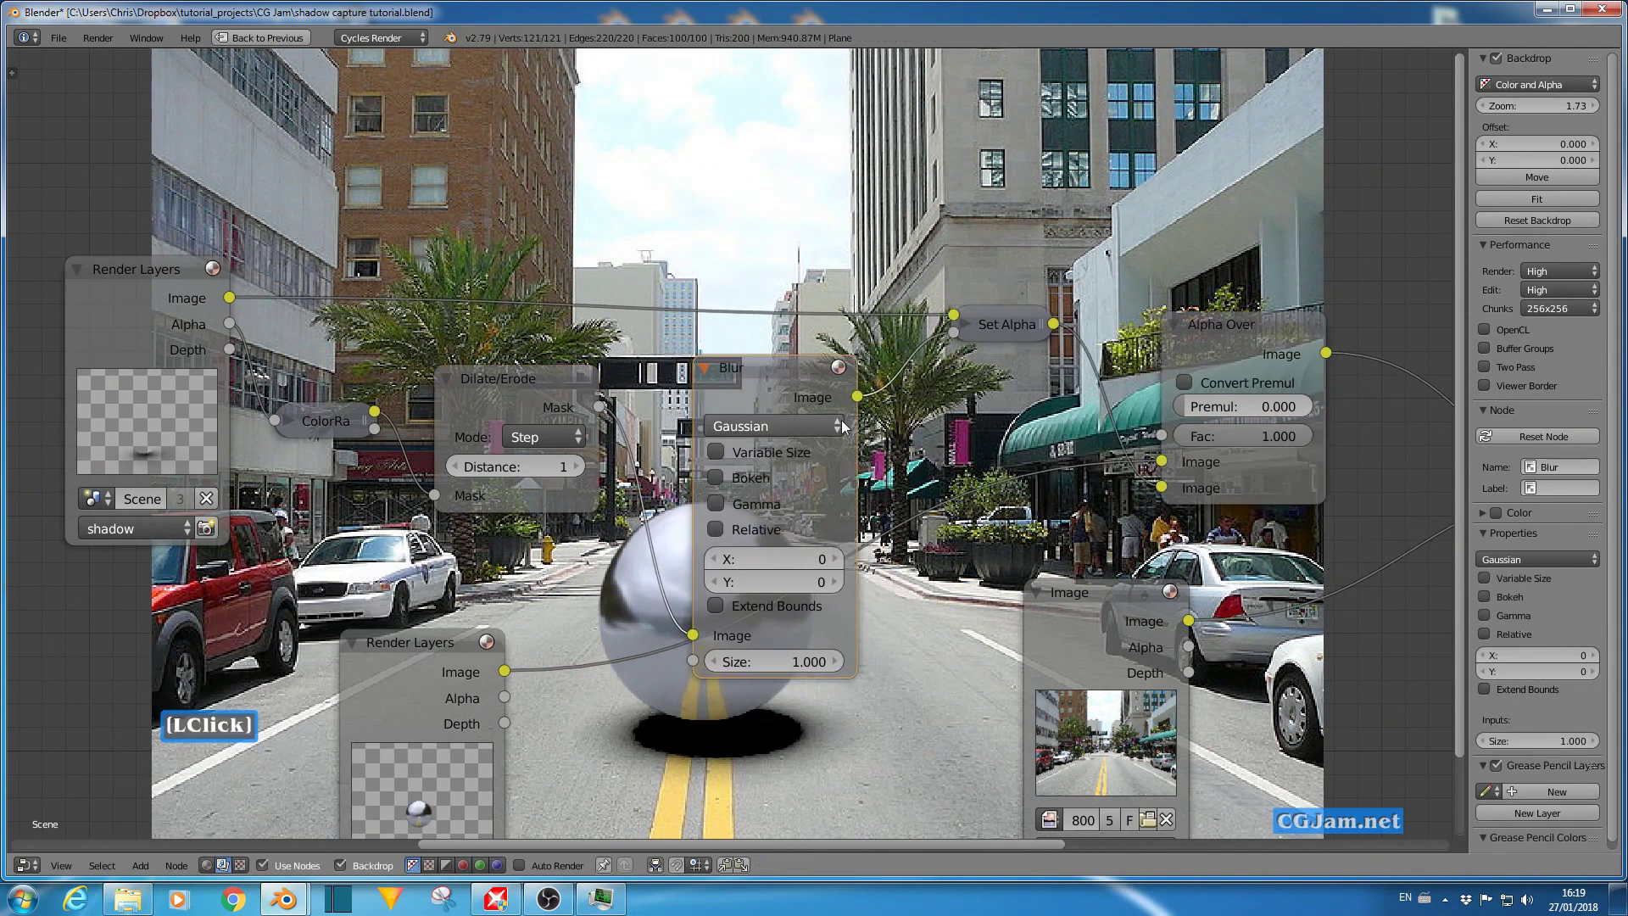
Set the Blur node to Fast Gaussian with X and Y both at 2.
{"action": "left_click", "coordinate": [842, 426]}
{"action": "left_click", "coordinate": [771, 268]}
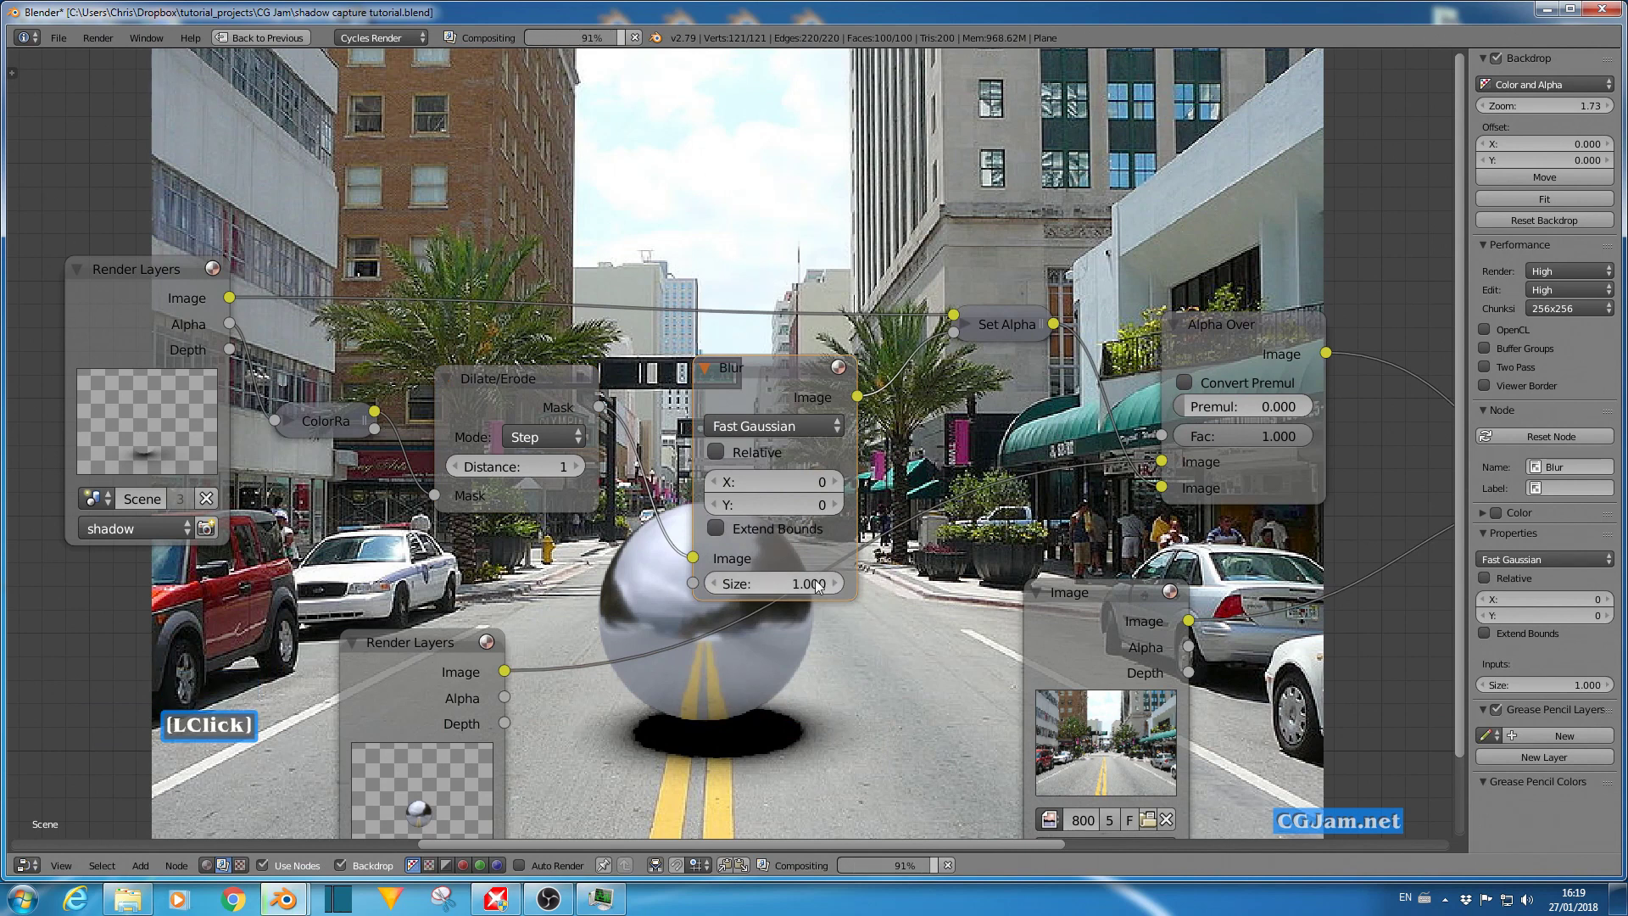
{"action": "left_click_drag", "start_coordinate": [727, 404], "coordinate": [682, 392]}
{"action": "left_click", "coordinate": [770, 470]}
{"action": "left_click", "coordinate": [771, 493]}
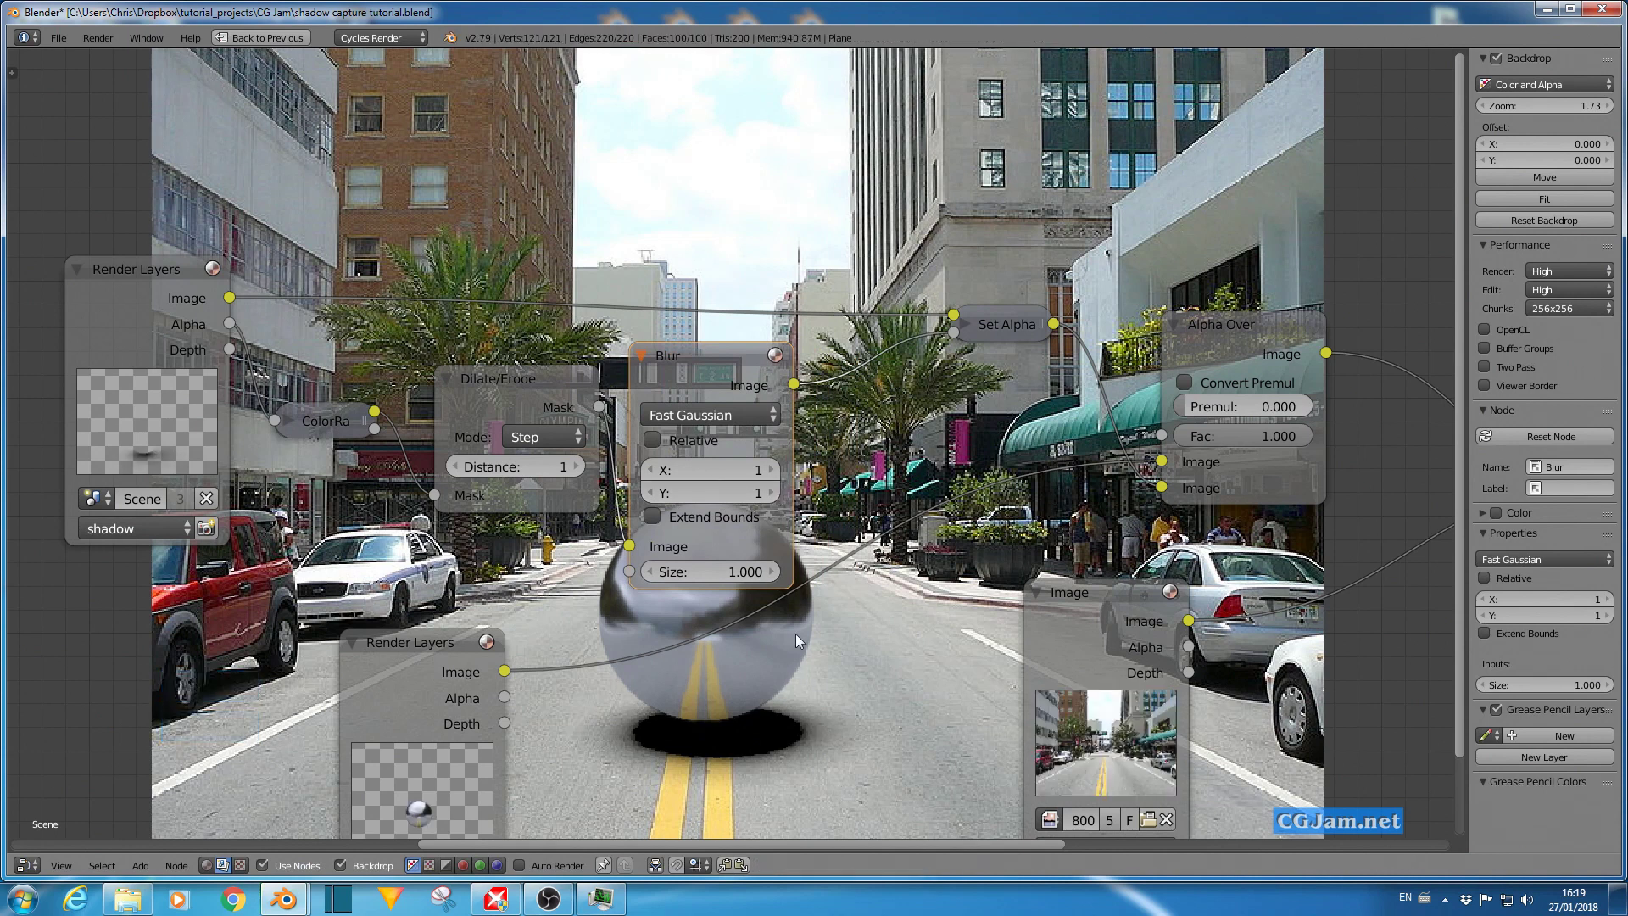
{"action": "left_click", "coordinate": [770, 470]}
{"action": "left_click", "coordinate": [771, 492]}
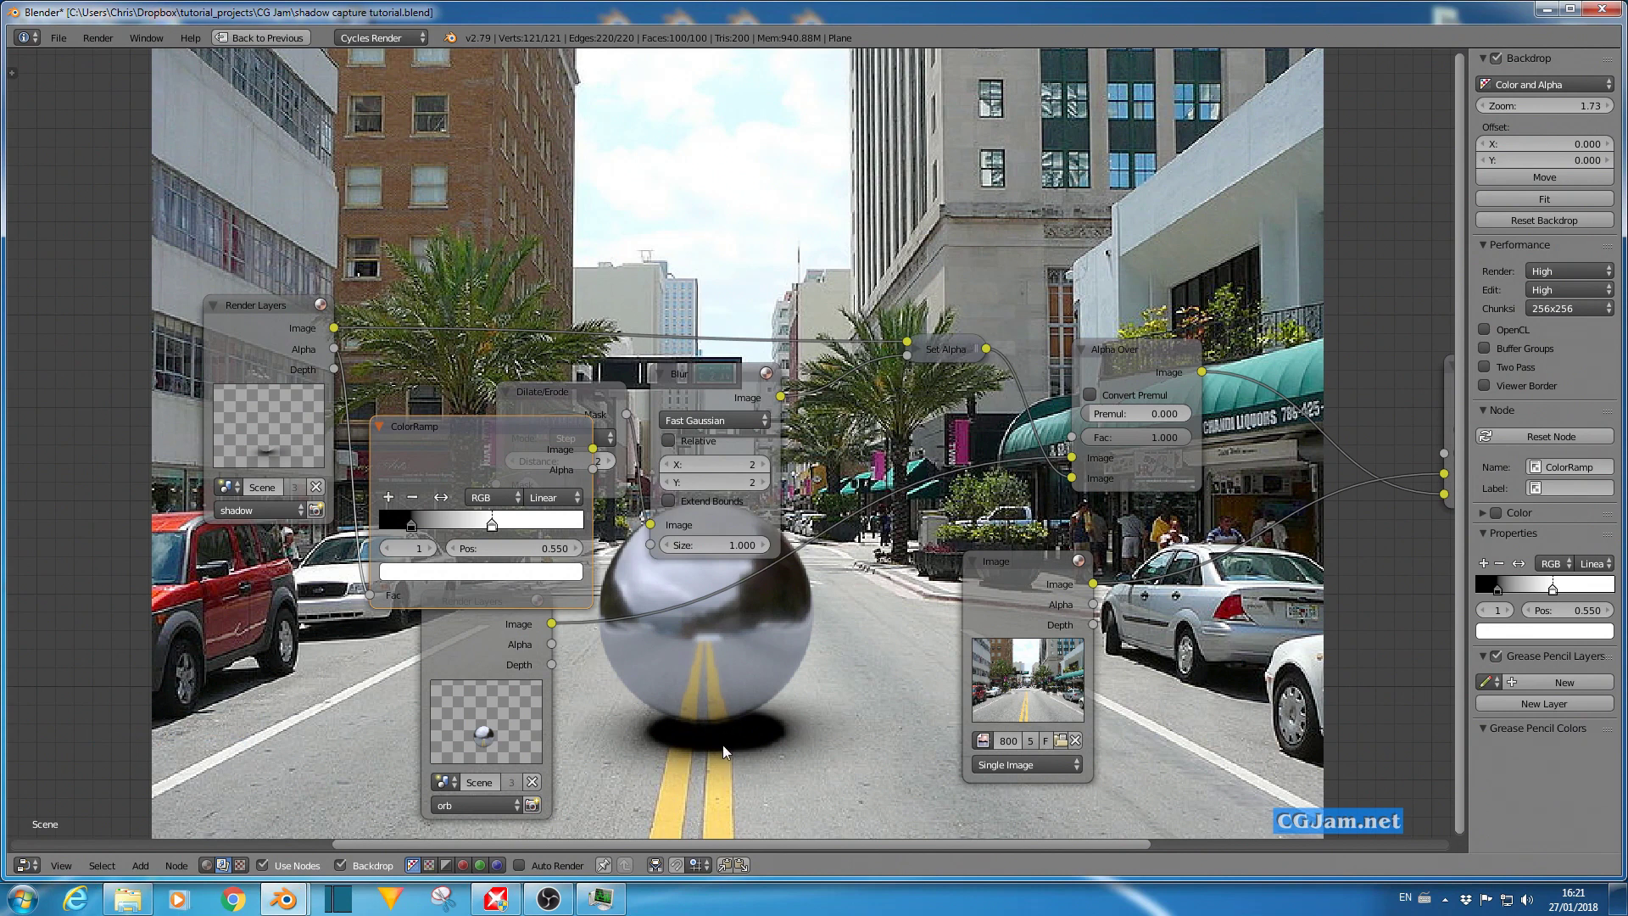
Lower the Fac of the shadow and orb Alpha Over node to 0.855 to soften the shadow.
{"action": "left_click", "coordinate": [1188, 438]}
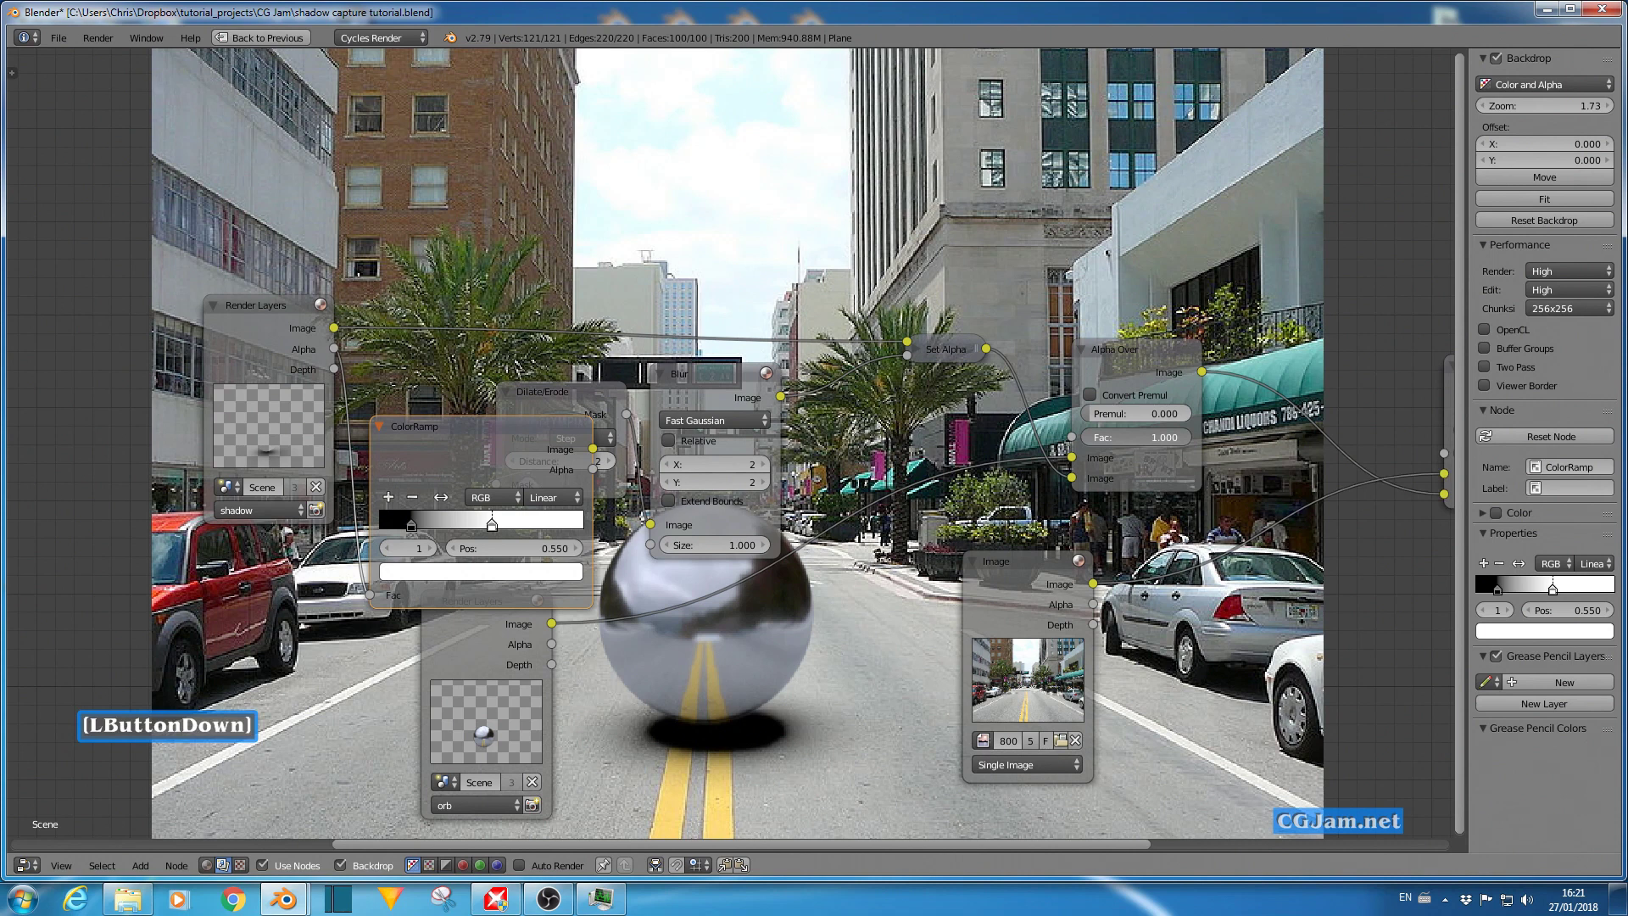
{"action": "left_click_drag", "start_coordinate": [1189, 438], "coordinate": [1174, 437]}
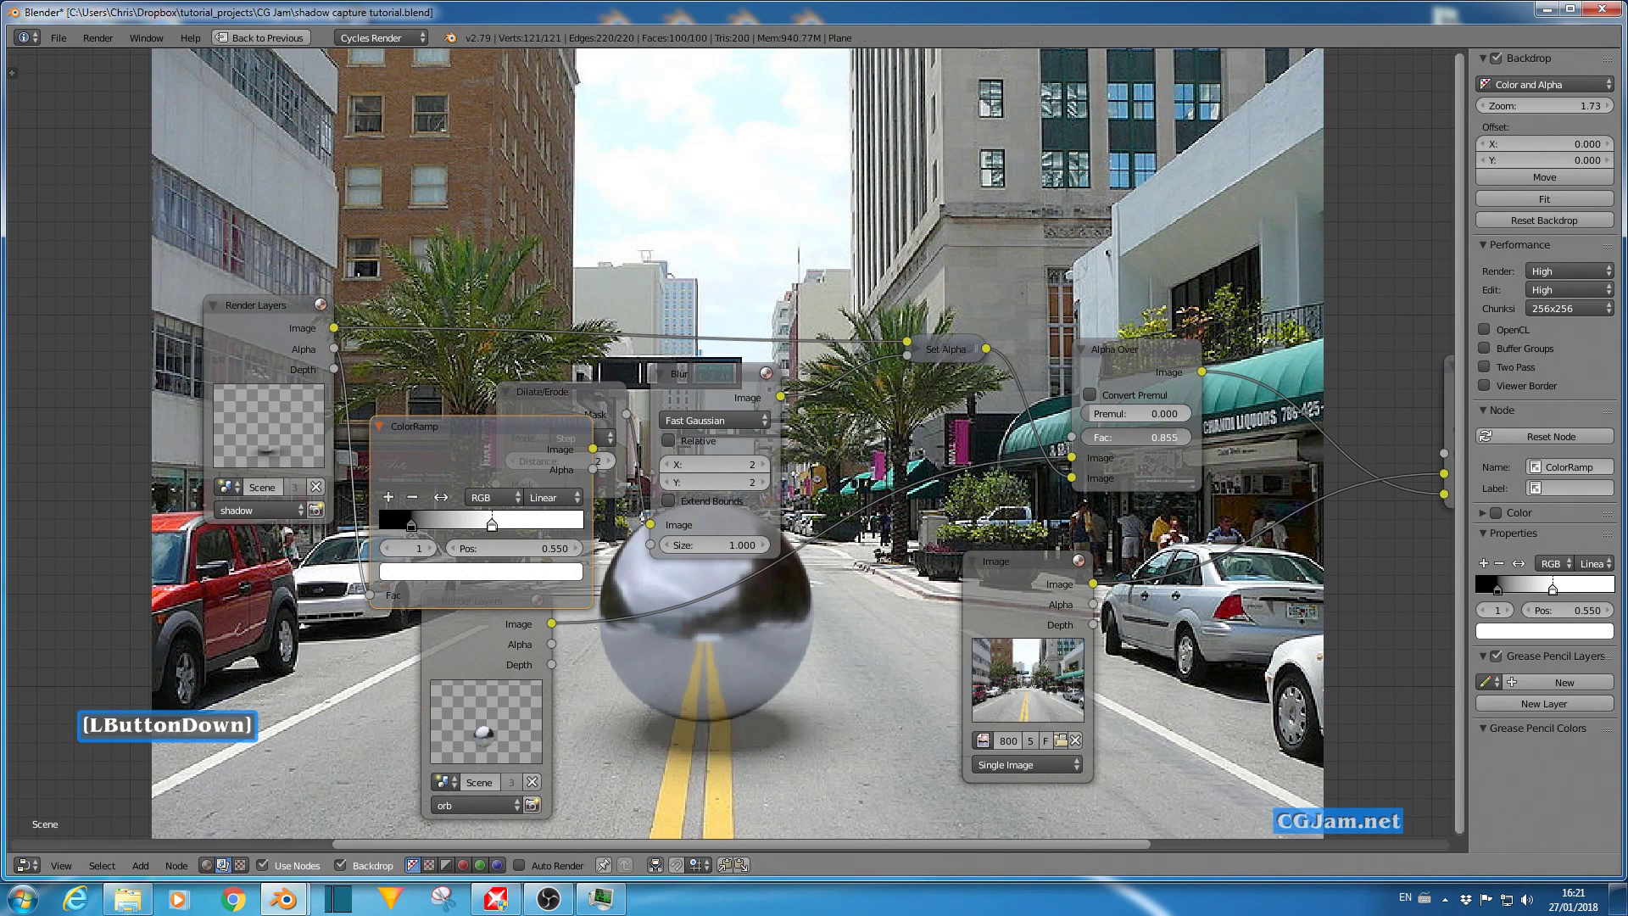
Raise the Fac of the shadow and orb Alpha Over node to 0.991 to darken the shadow.
{"action": "left_click_drag", "start_coordinate": [1174, 438], "coordinate": [1174, 437]}
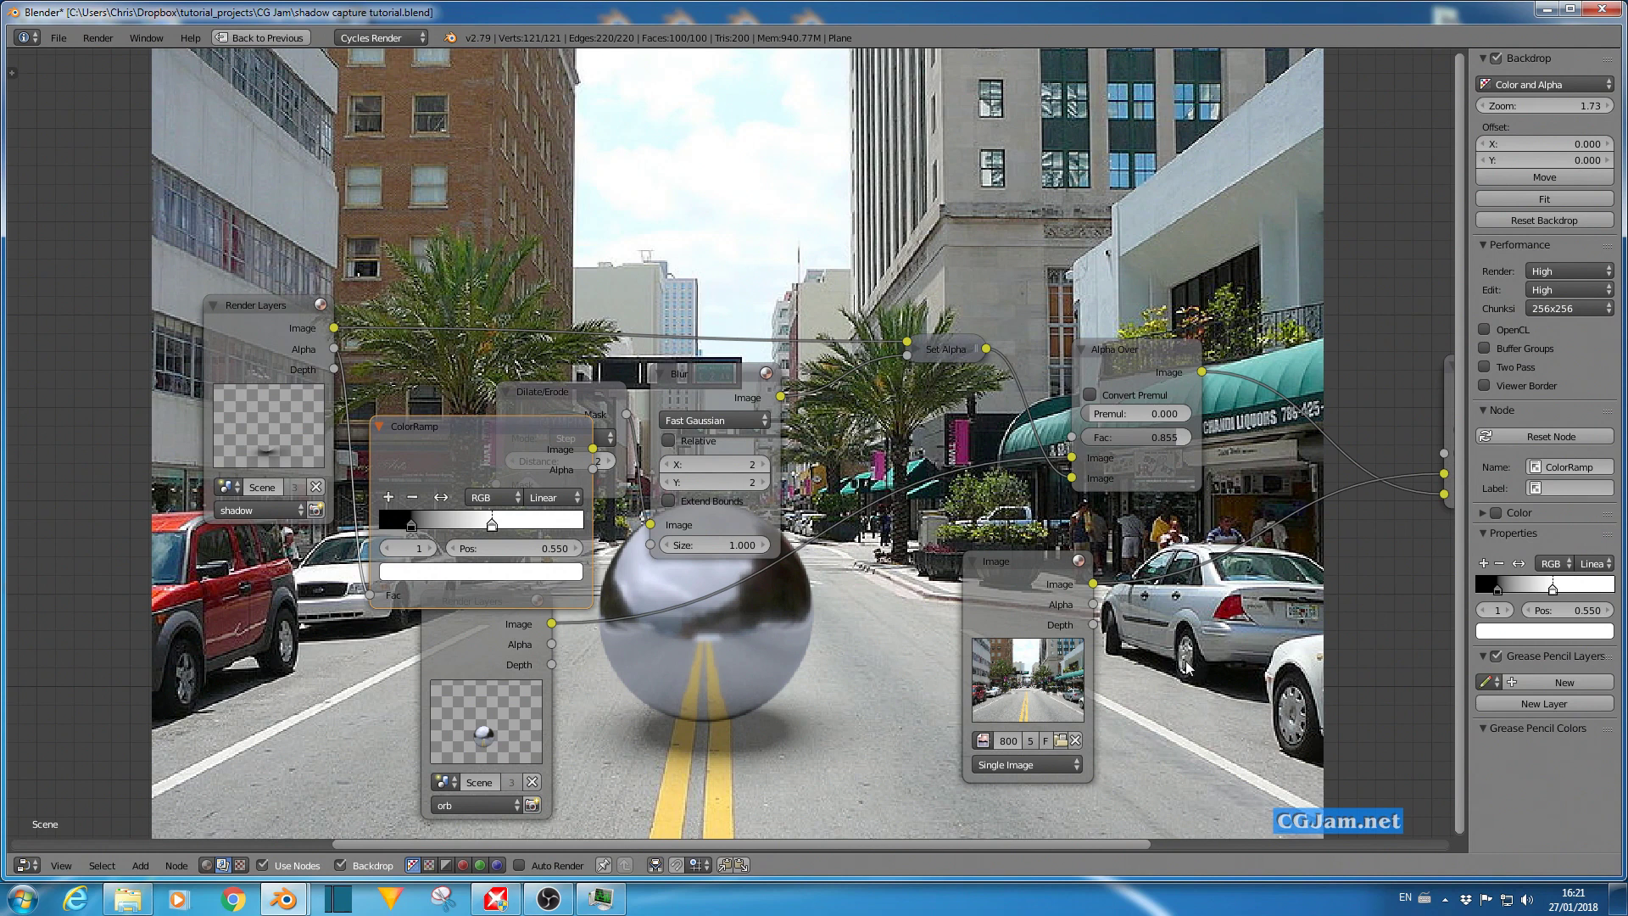
{"action": "left_click", "coordinate": [1174, 440]}
{"action": "left_click_drag", "start_coordinate": [1174, 440], "coordinate": [1187, 440]}
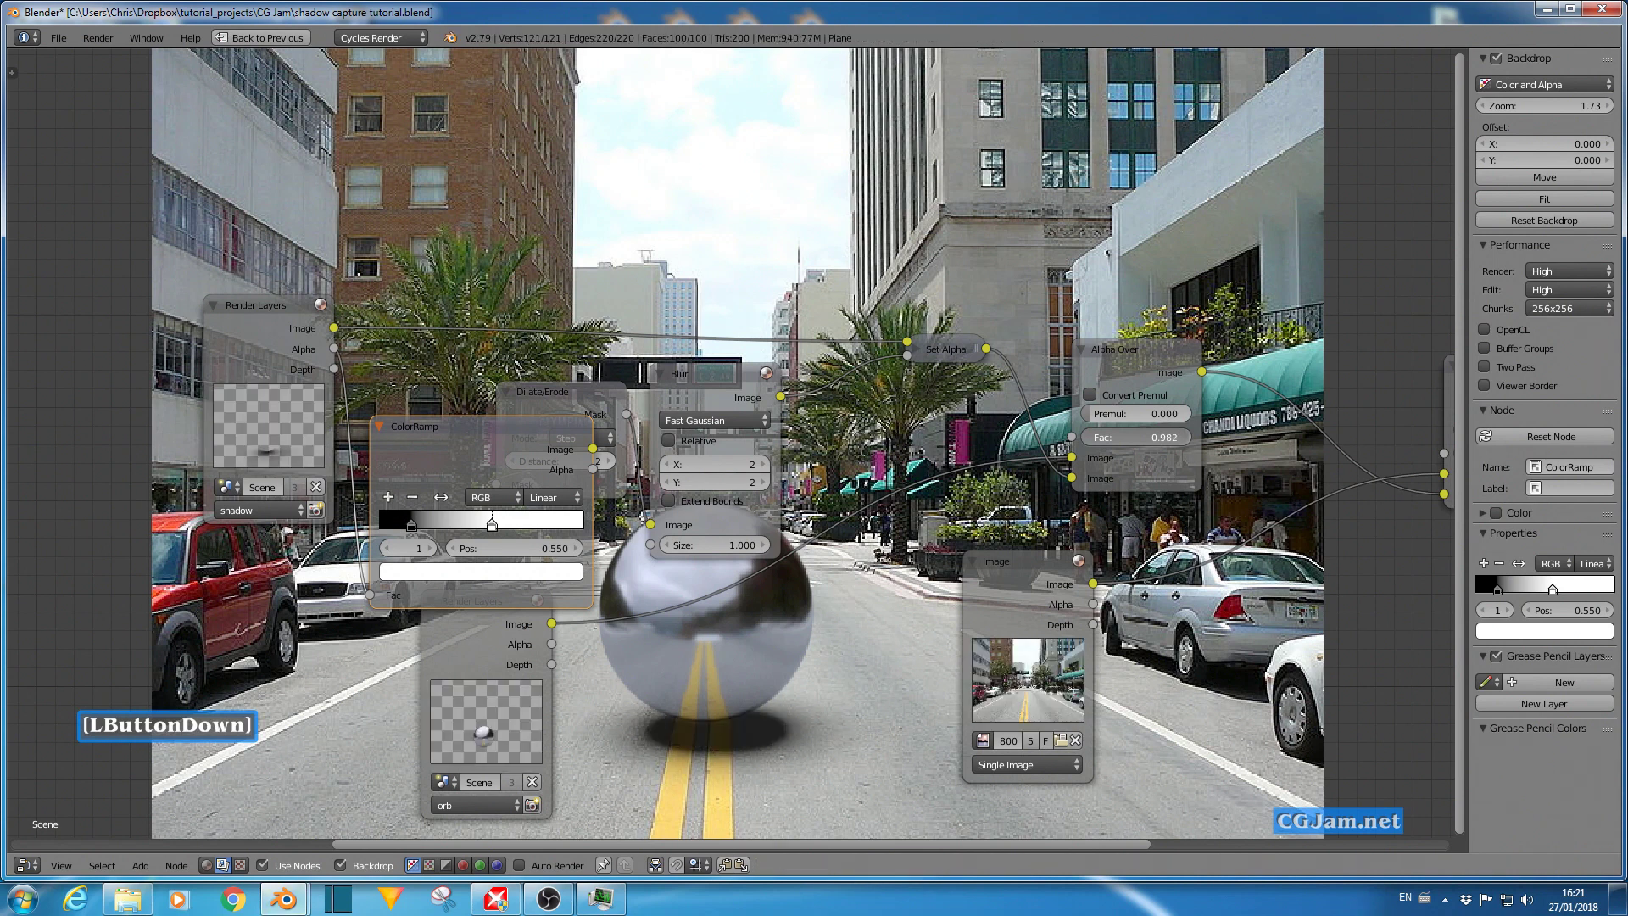
{"action": "left_click_drag", "start_coordinate": [1187, 440], "coordinate": [1190, 436]}
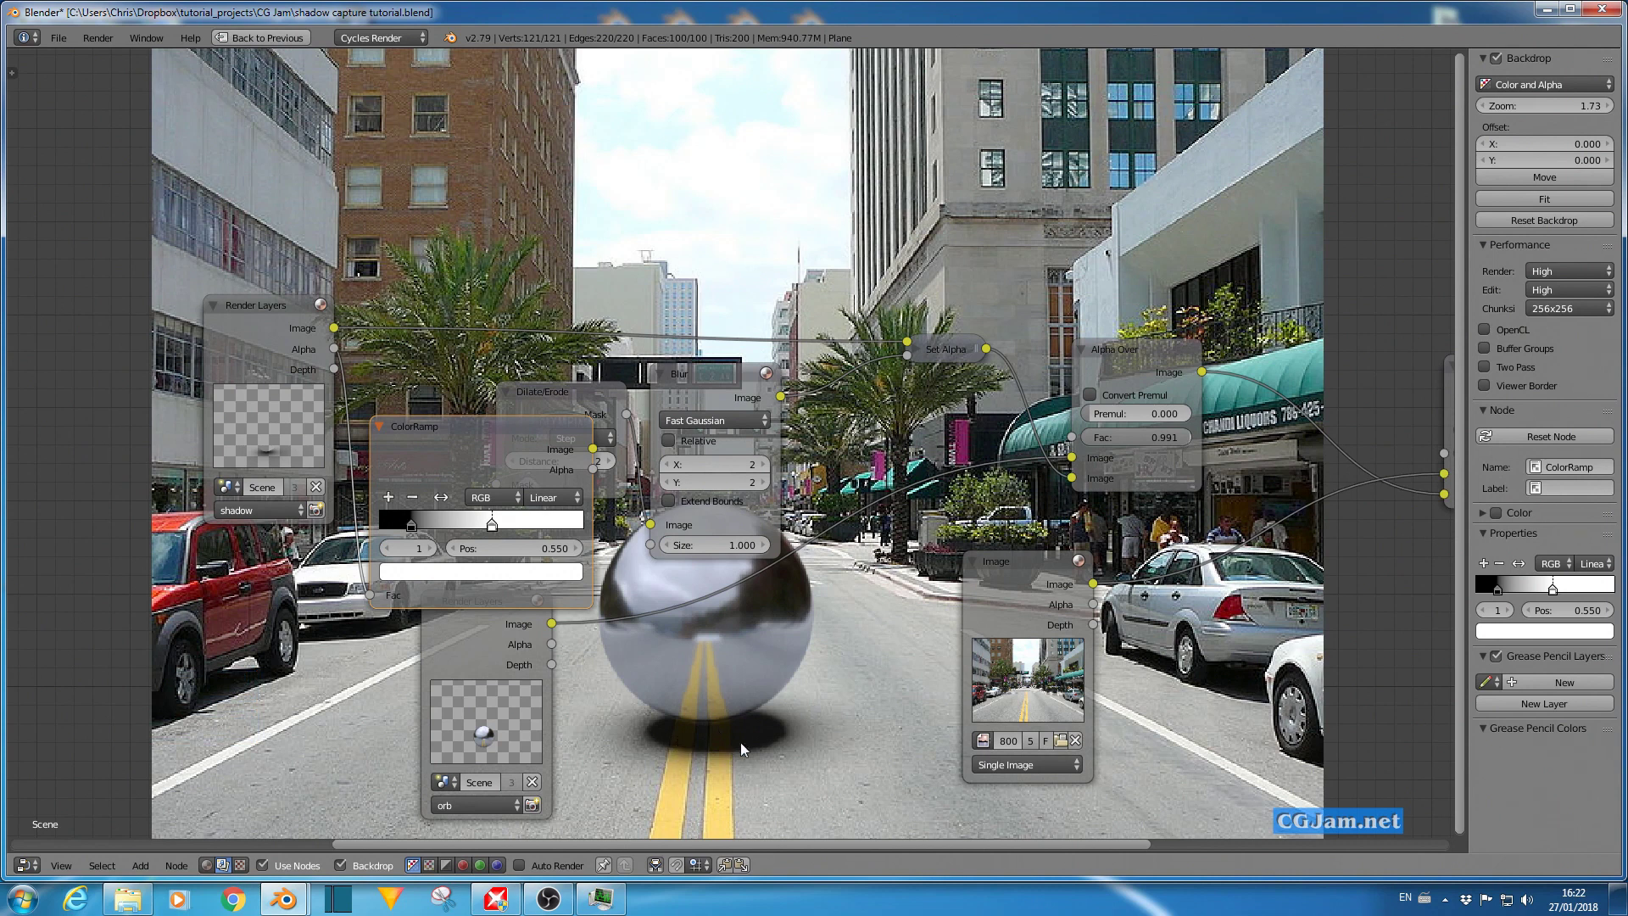
{"action": "middle_click", "coordinate": [678, 735]}
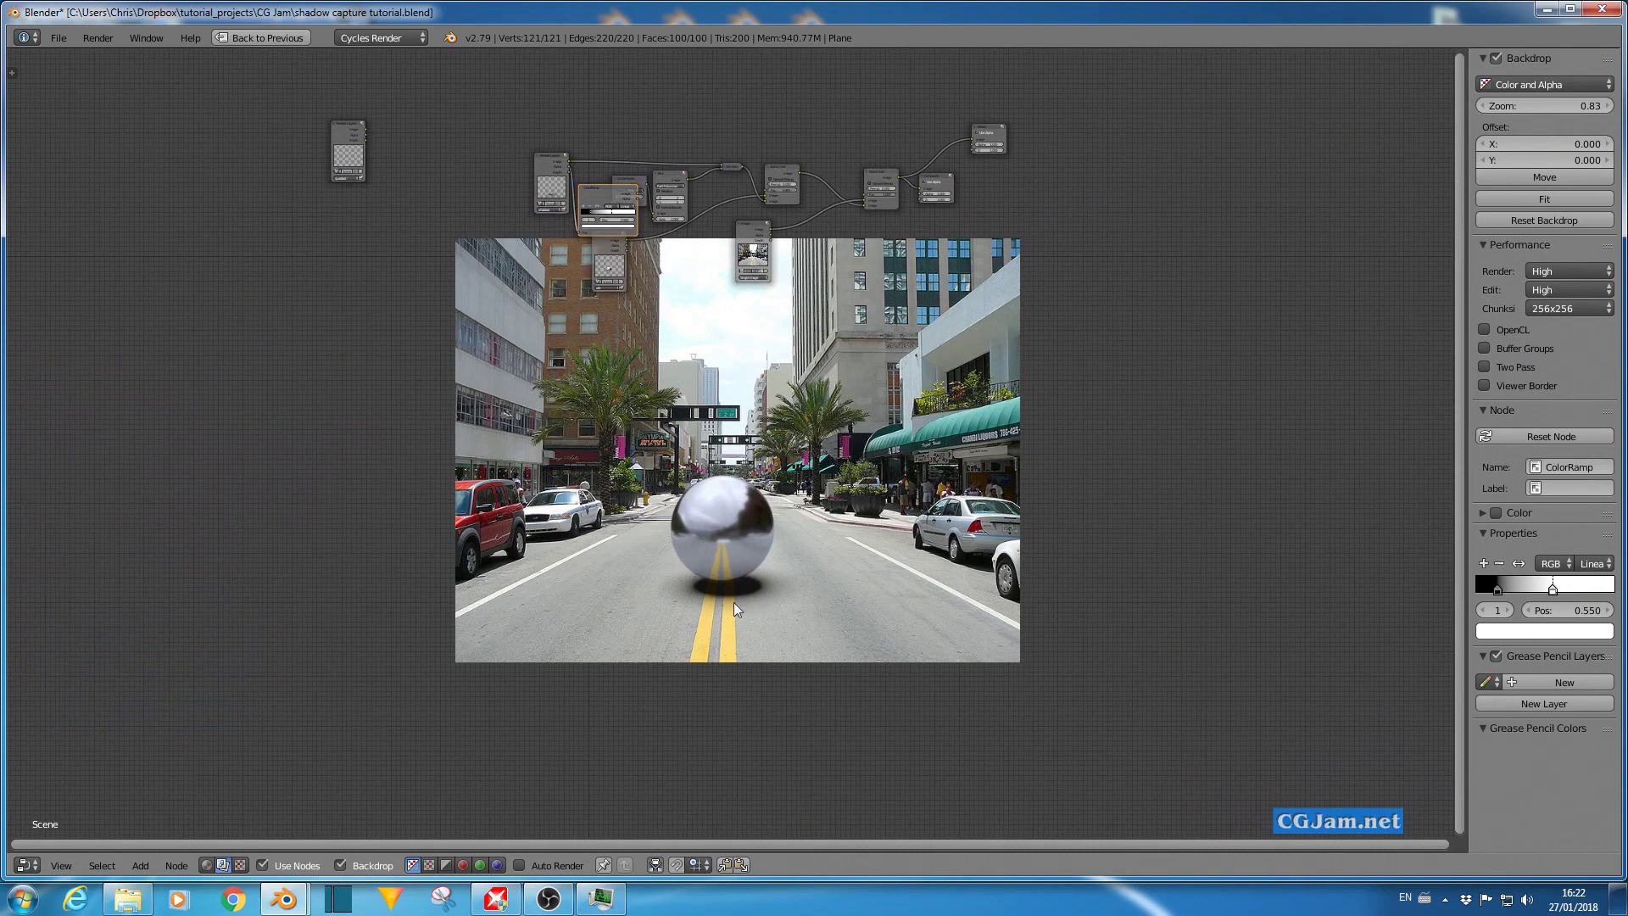
{"action": "scroll", "coordinate": [700, 601], "scroll_direction": "up", "scroll_amount": 2}
{"action": "middle_click_drag", "start_coordinate": [702, 585], "coordinate": [738, 647]}
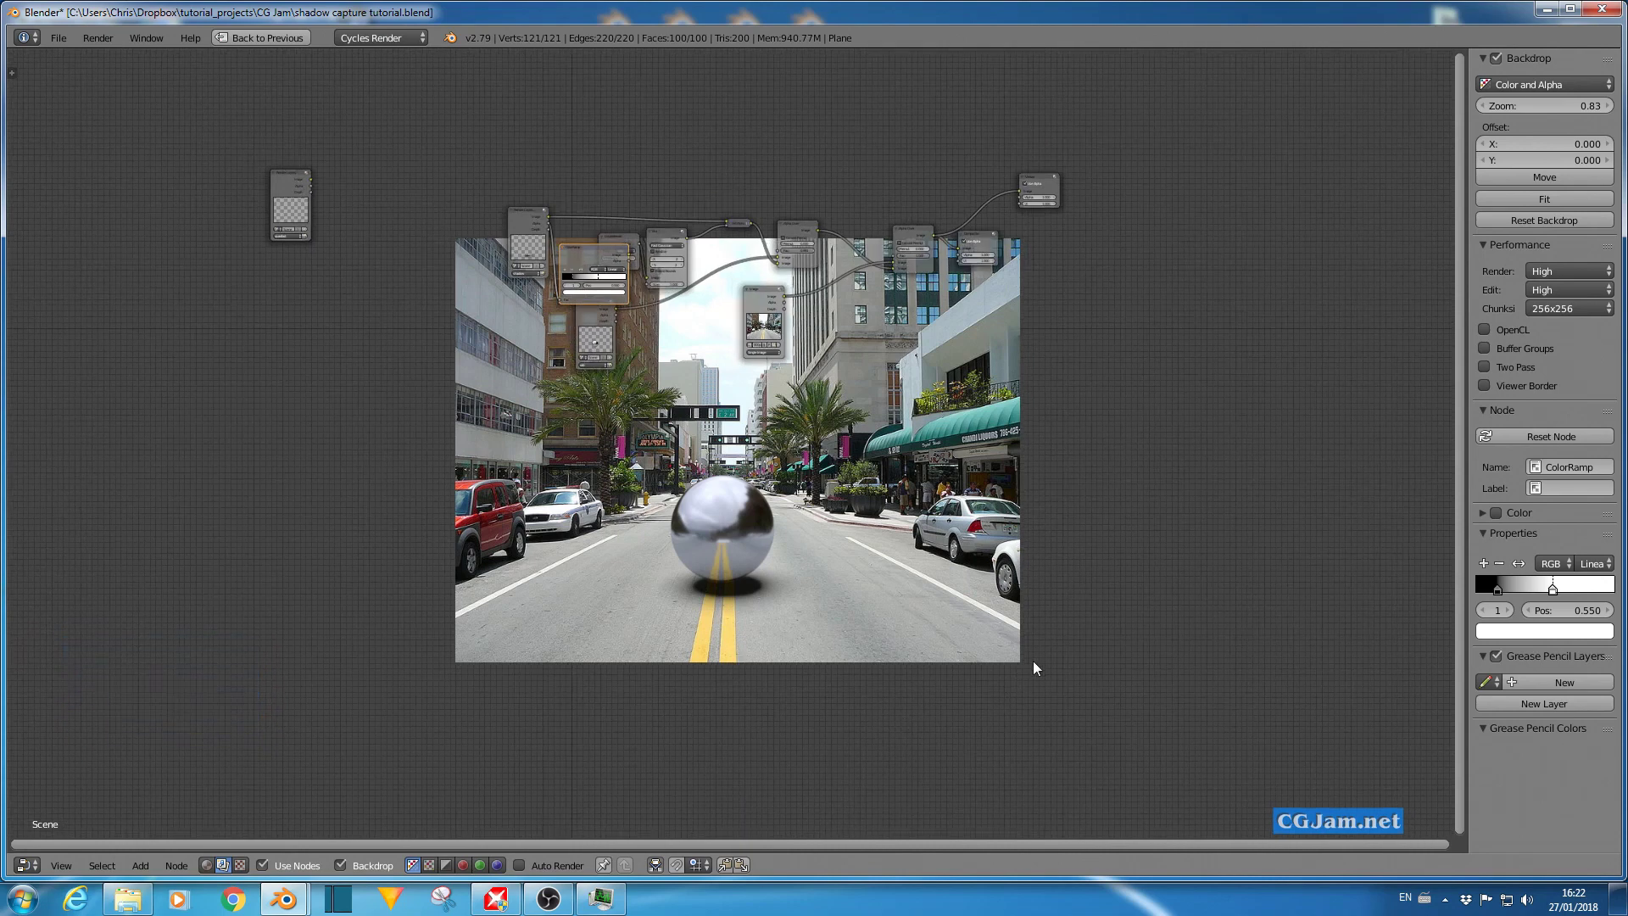
Restore the multi-editor layout, make only the first two scene layers visible for the robot and ground plane, and render the image.
{"action": "key", "text": "ctrl+Up"}
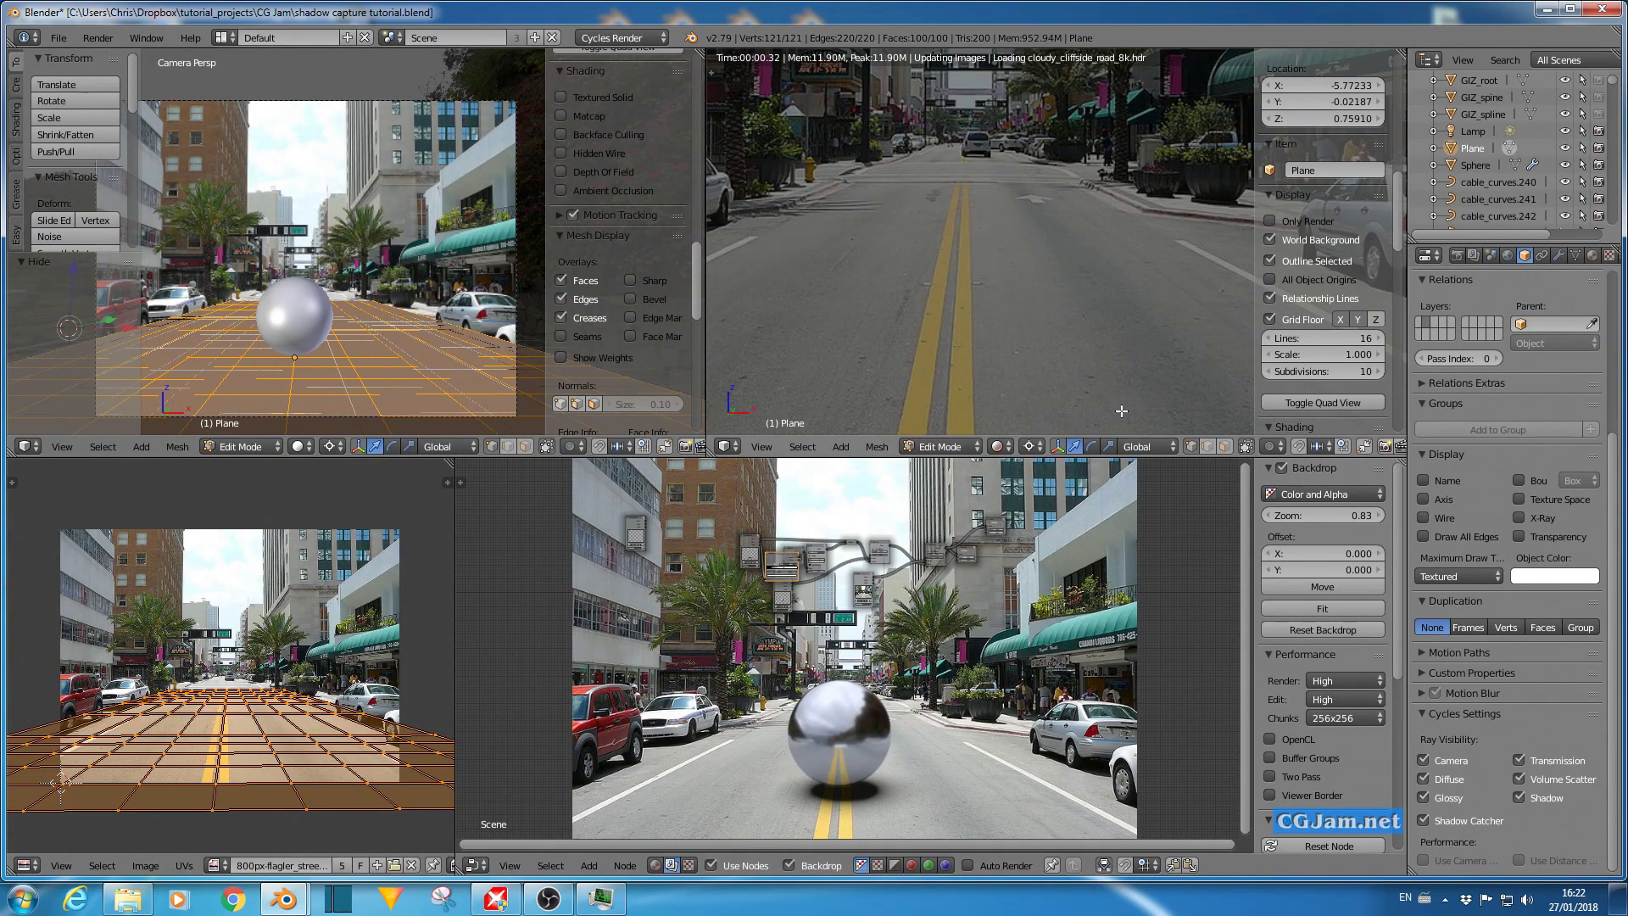
{"action": "scroll", "coordinate": [1539, 383], "scroll_direction": "up", "scroll_amount": 9}
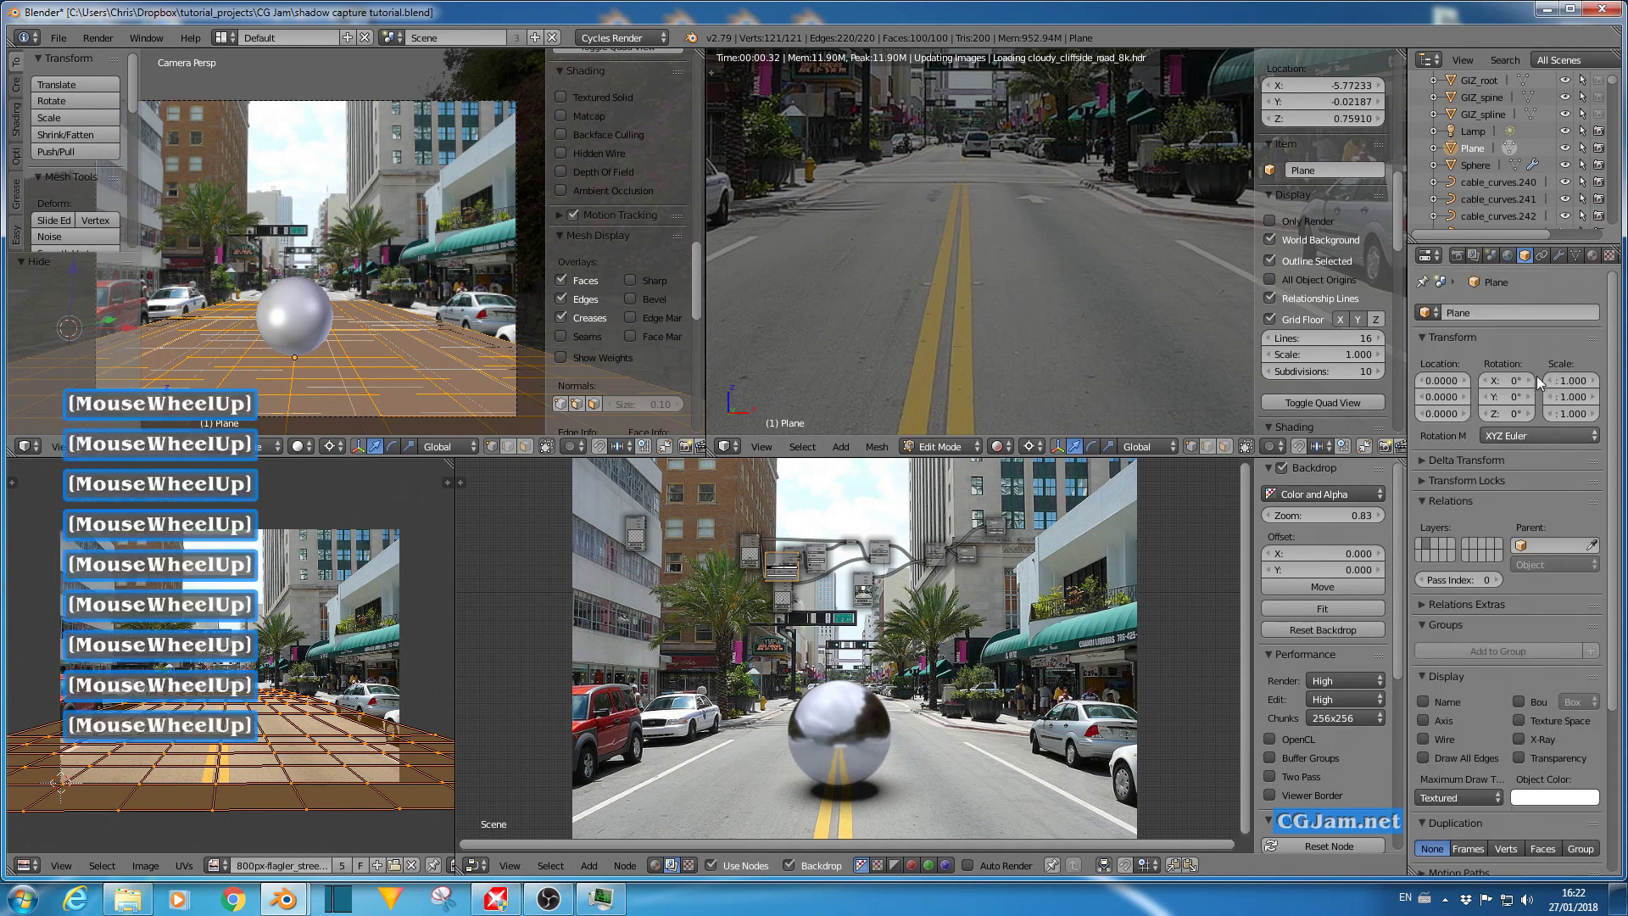
{"action": "left_click", "coordinate": [1473, 256]}
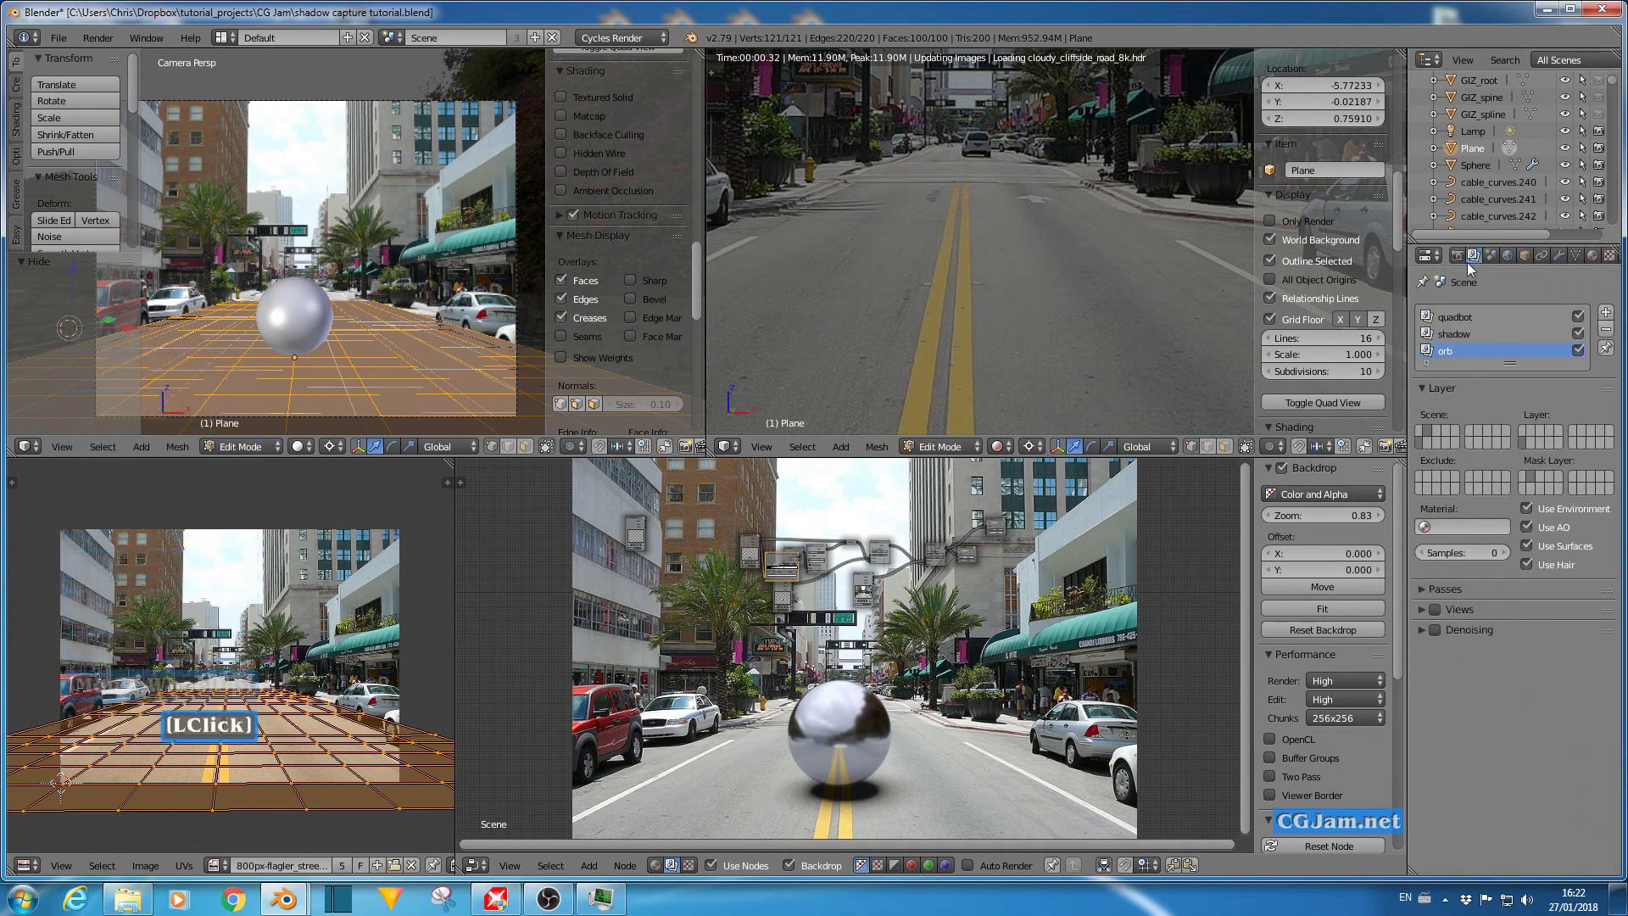
{"action": "left_click", "coordinate": [1419, 436]}
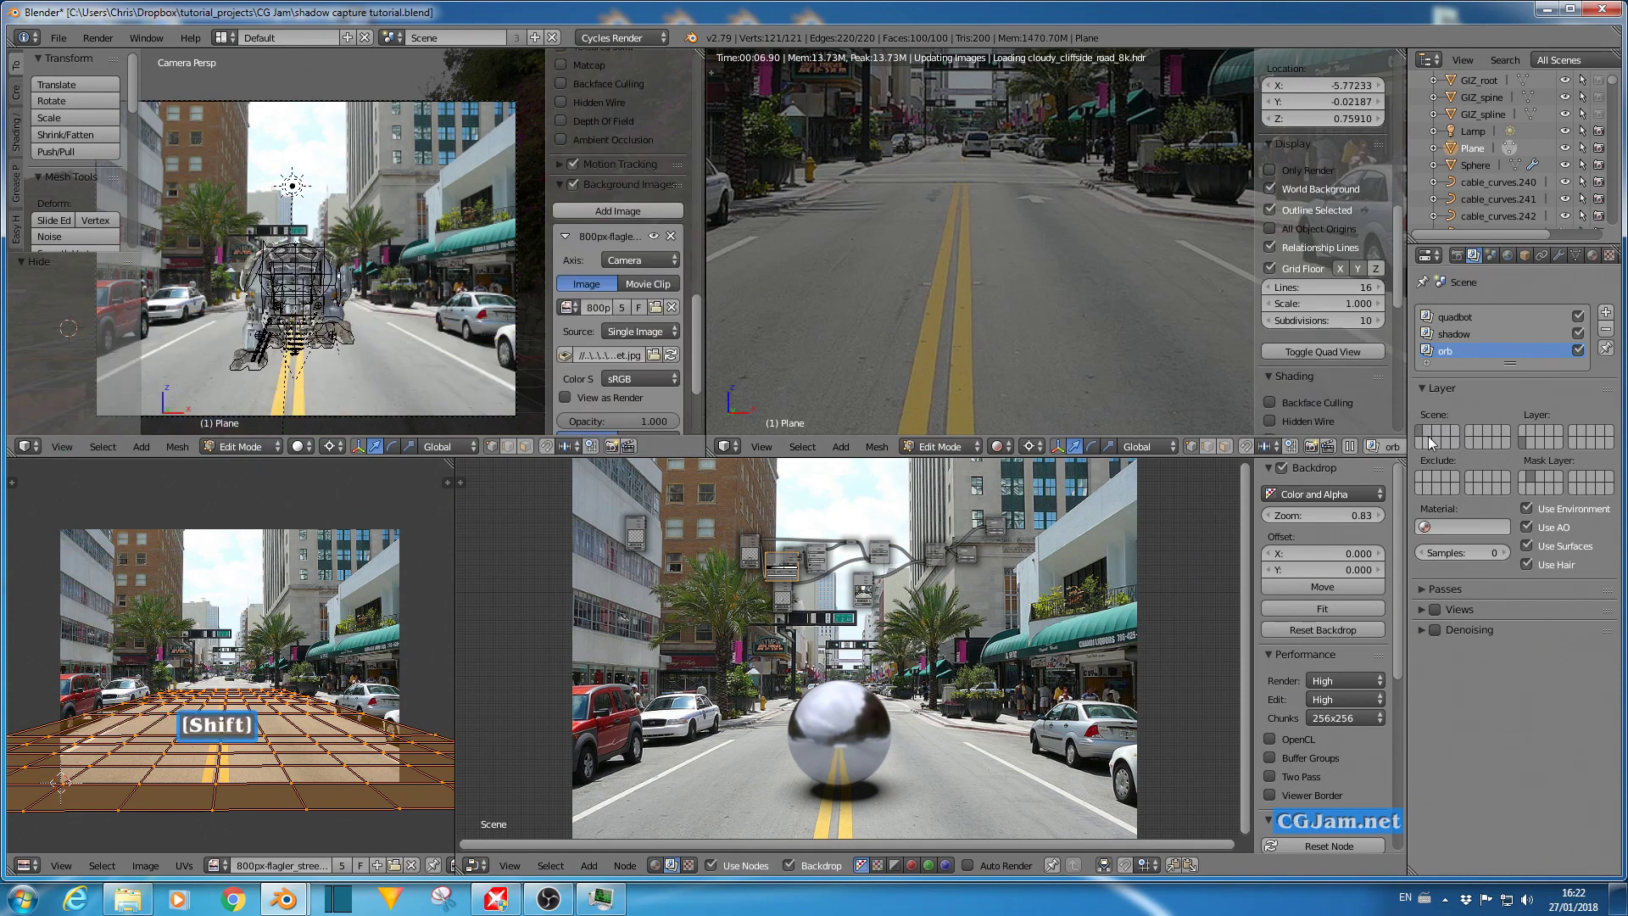
{"action": "left_click", "coordinate": [1427, 436], "text": "shift"}
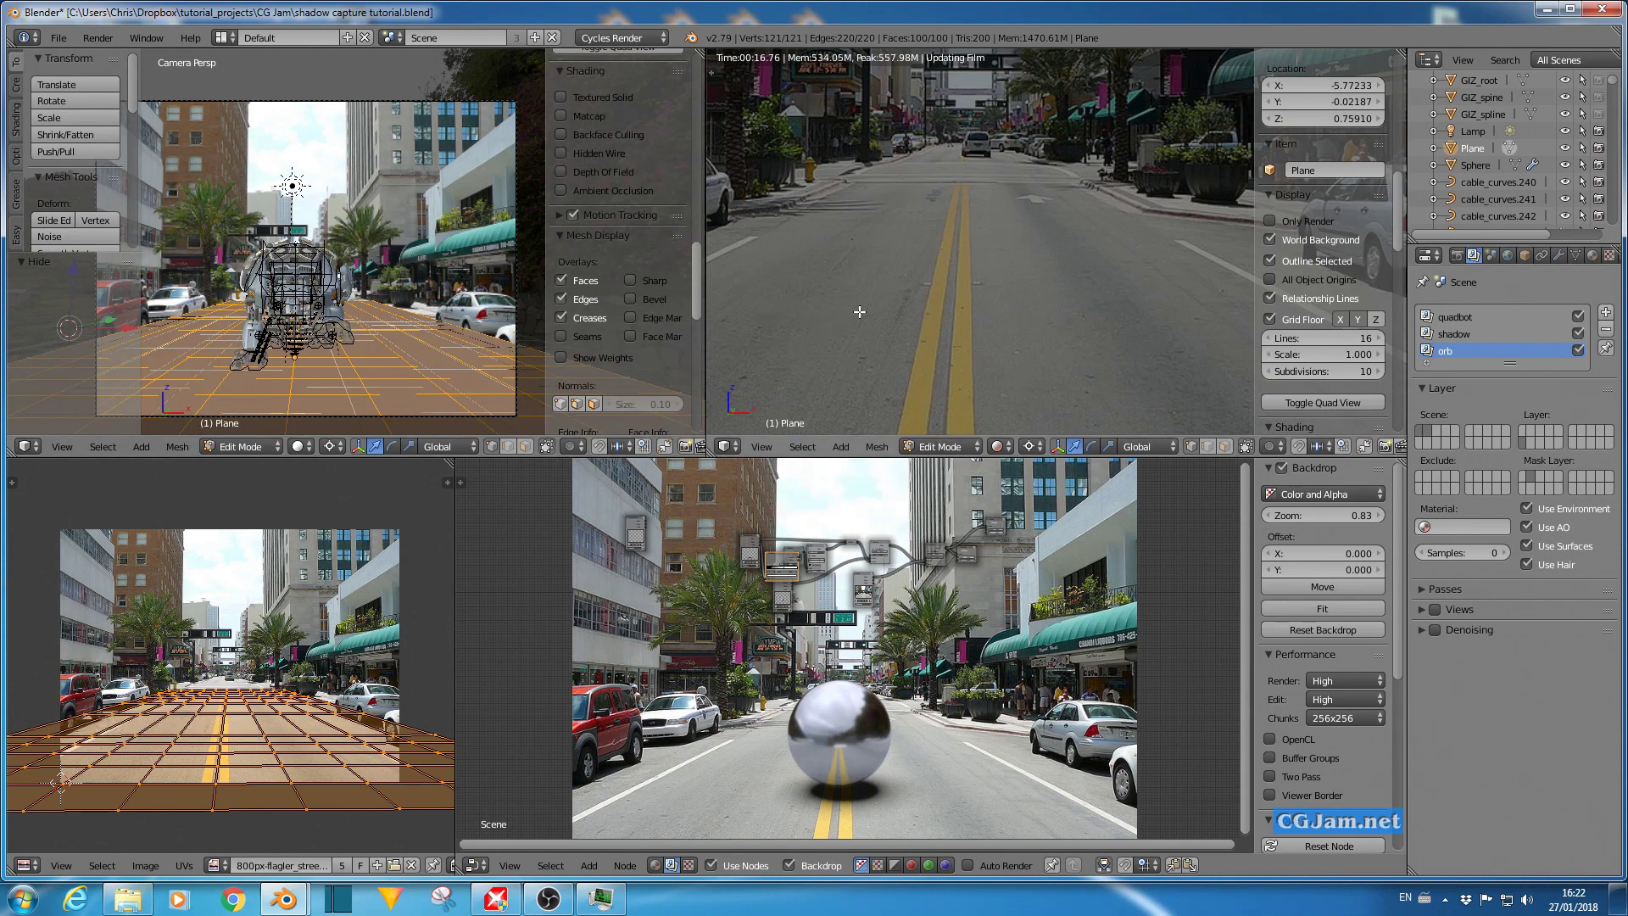
{"action": "key", "text": "F12"}
{"action": "key", "text": "F12"}
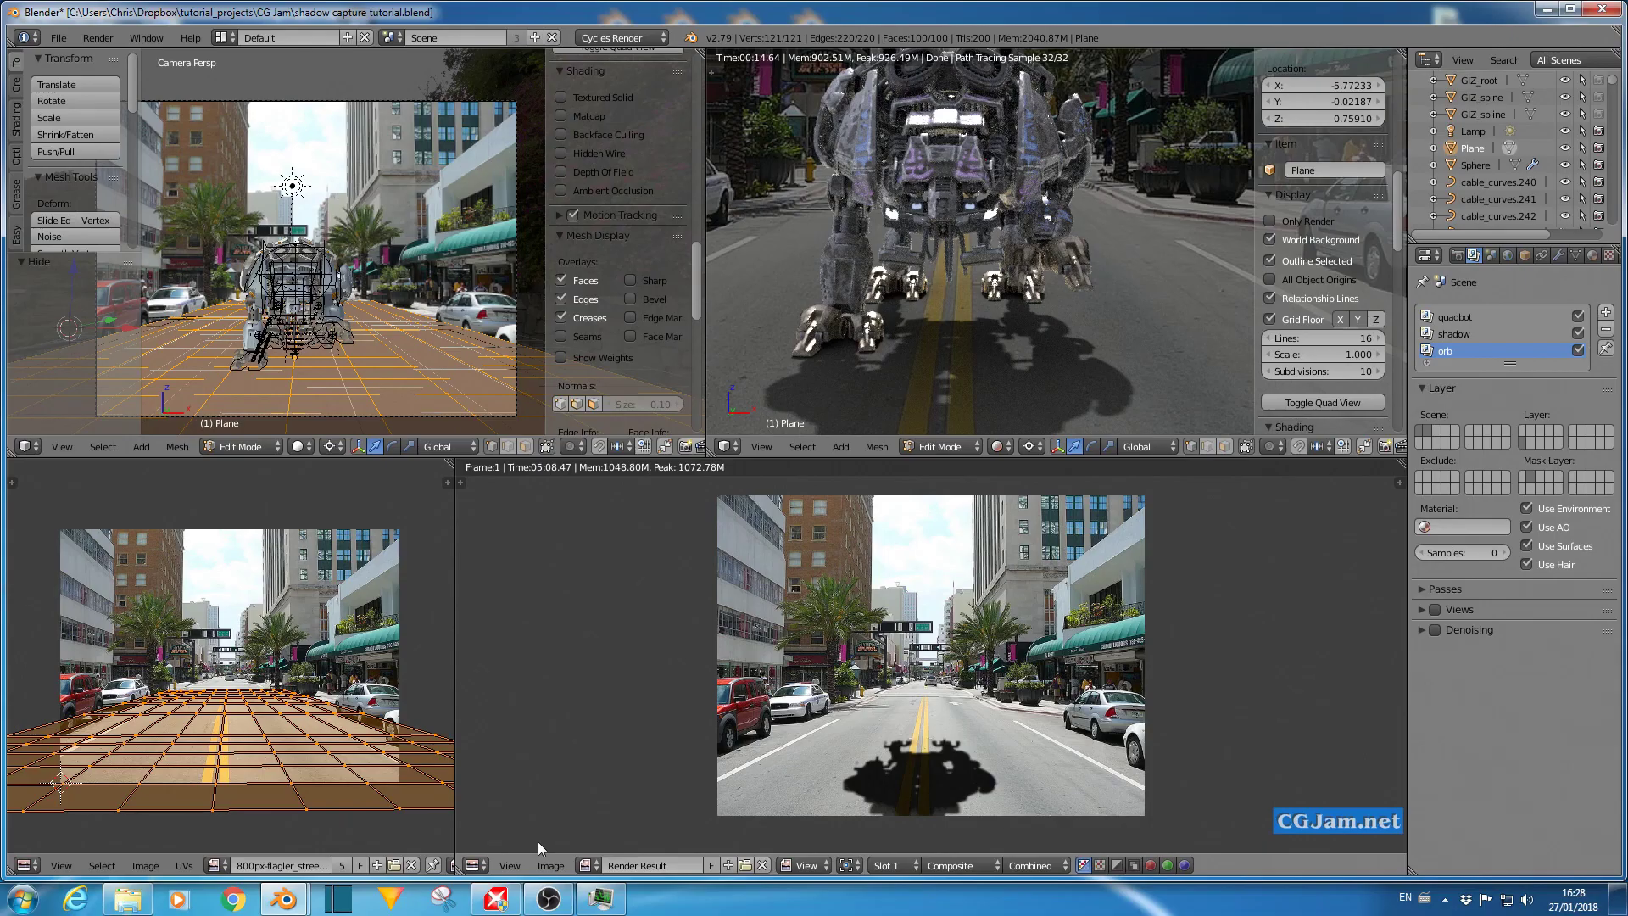
Switch the render result area back to the Node Editor and move the quadbot render layer node closer to the shadow nodes.
{"action": "left_click", "coordinate": [478, 865]}
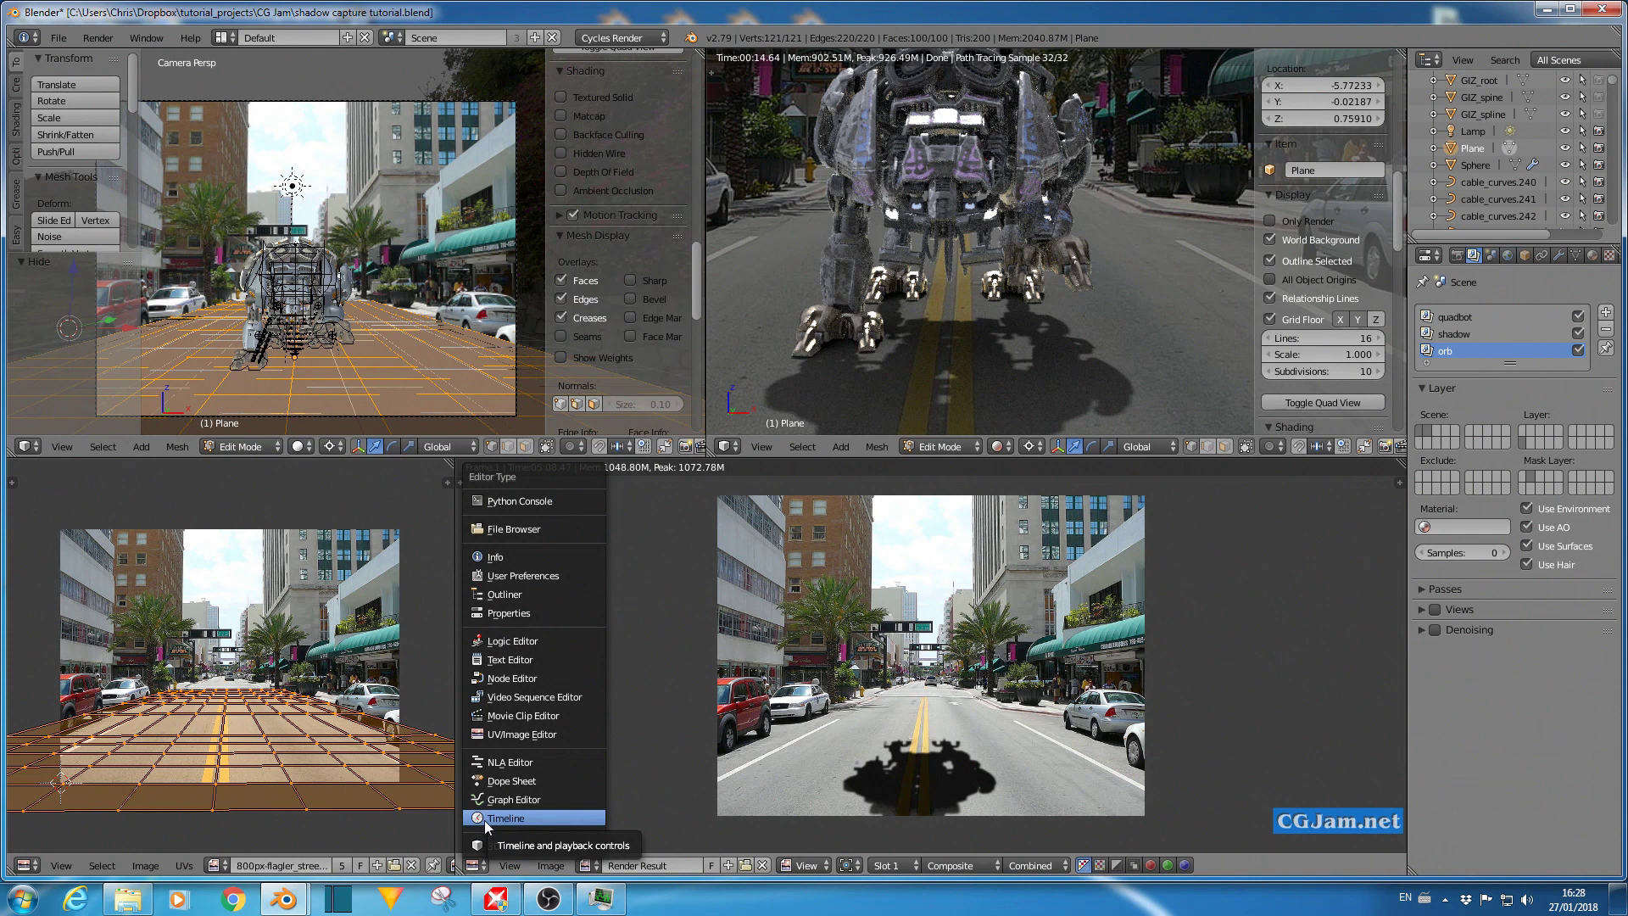
{"action": "left_click", "coordinate": [497, 678]}
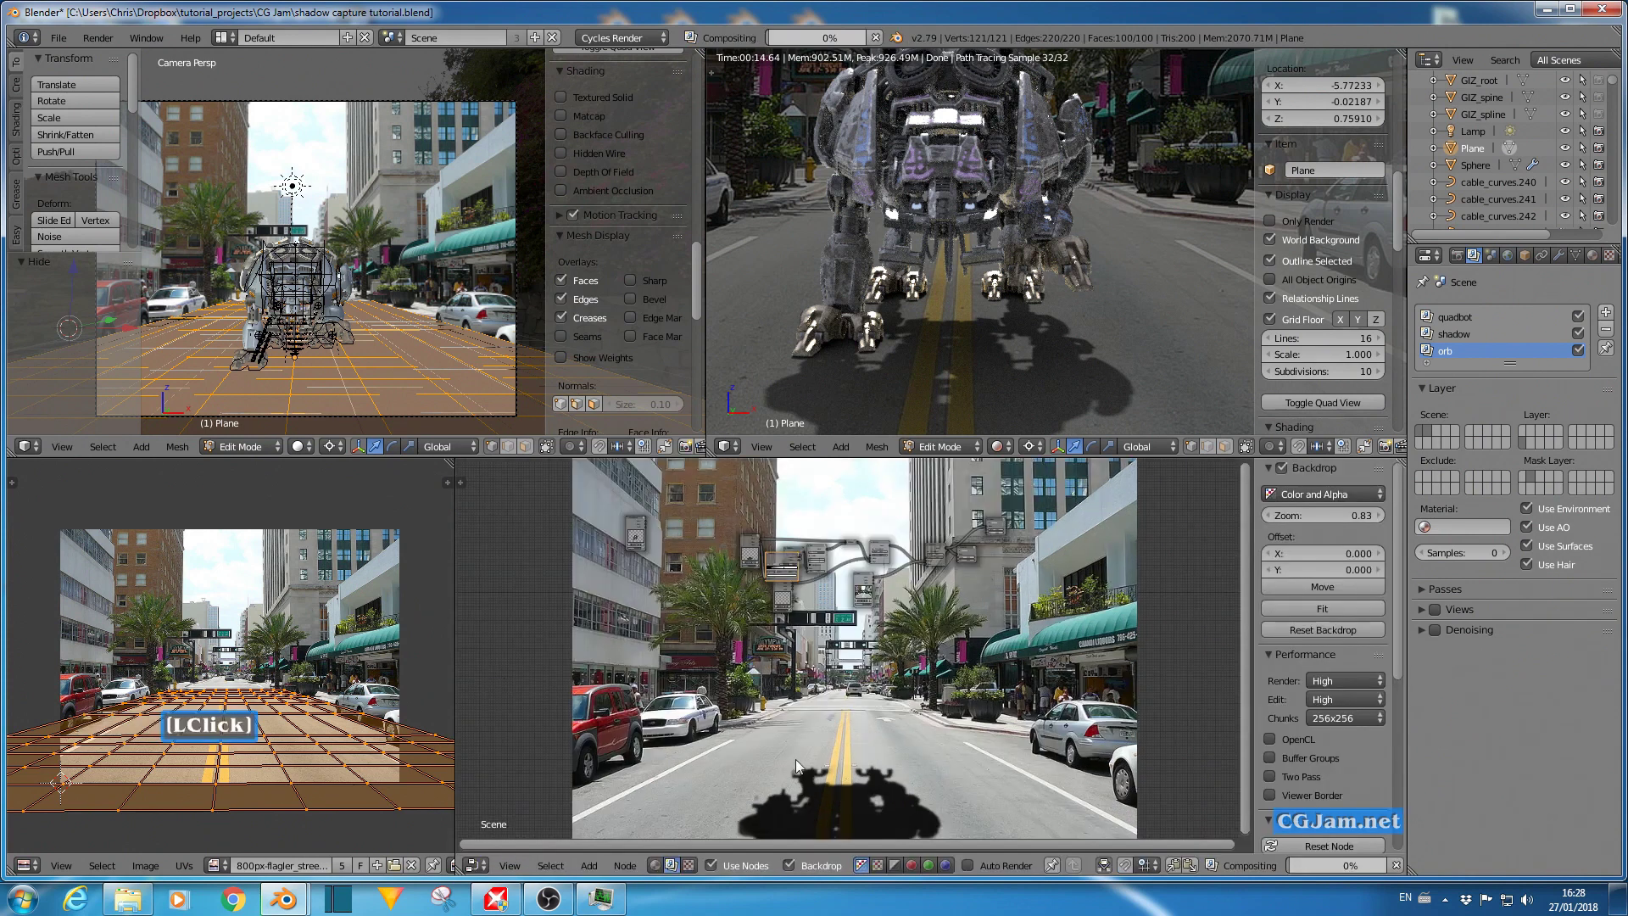
{"action": "scroll", "coordinate": [776, 730], "scroll_direction": "down", "scroll_amount": 2}
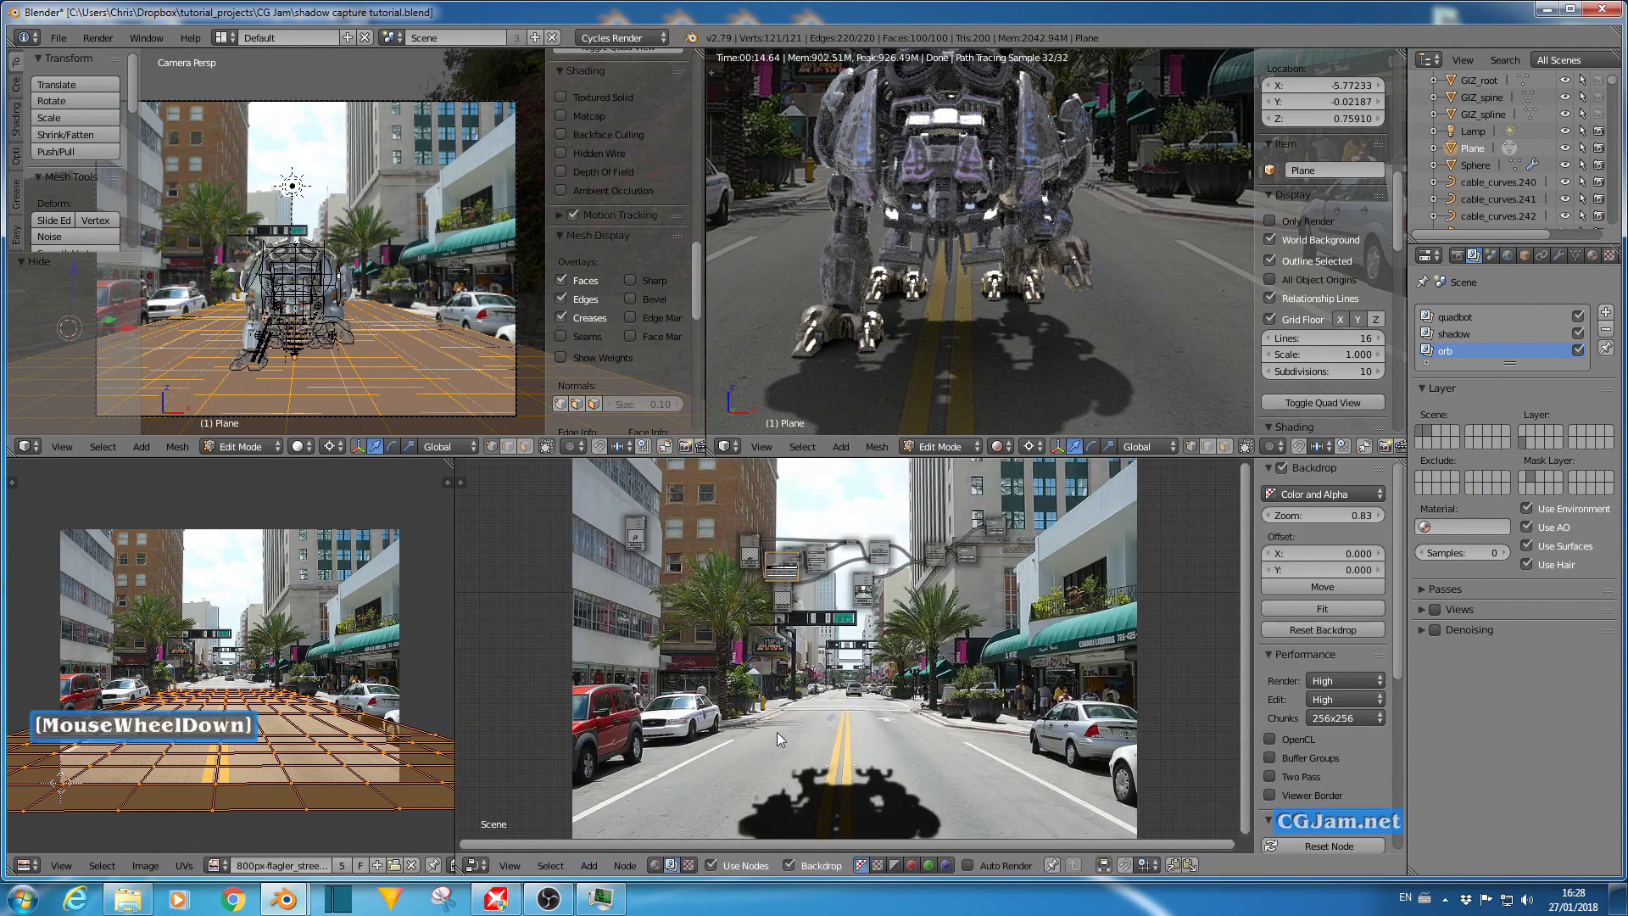
{"action": "scroll", "coordinate": [777, 731], "scroll_direction": "up", "scroll_amount": 3}
{"action": "scroll", "coordinate": [780, 736], "scroll_direction": "up", "scroll_amount": 1}
{"action": "middle_click_drag", "start_coordinate": [786, 743], "coordinate": [733, 685]}
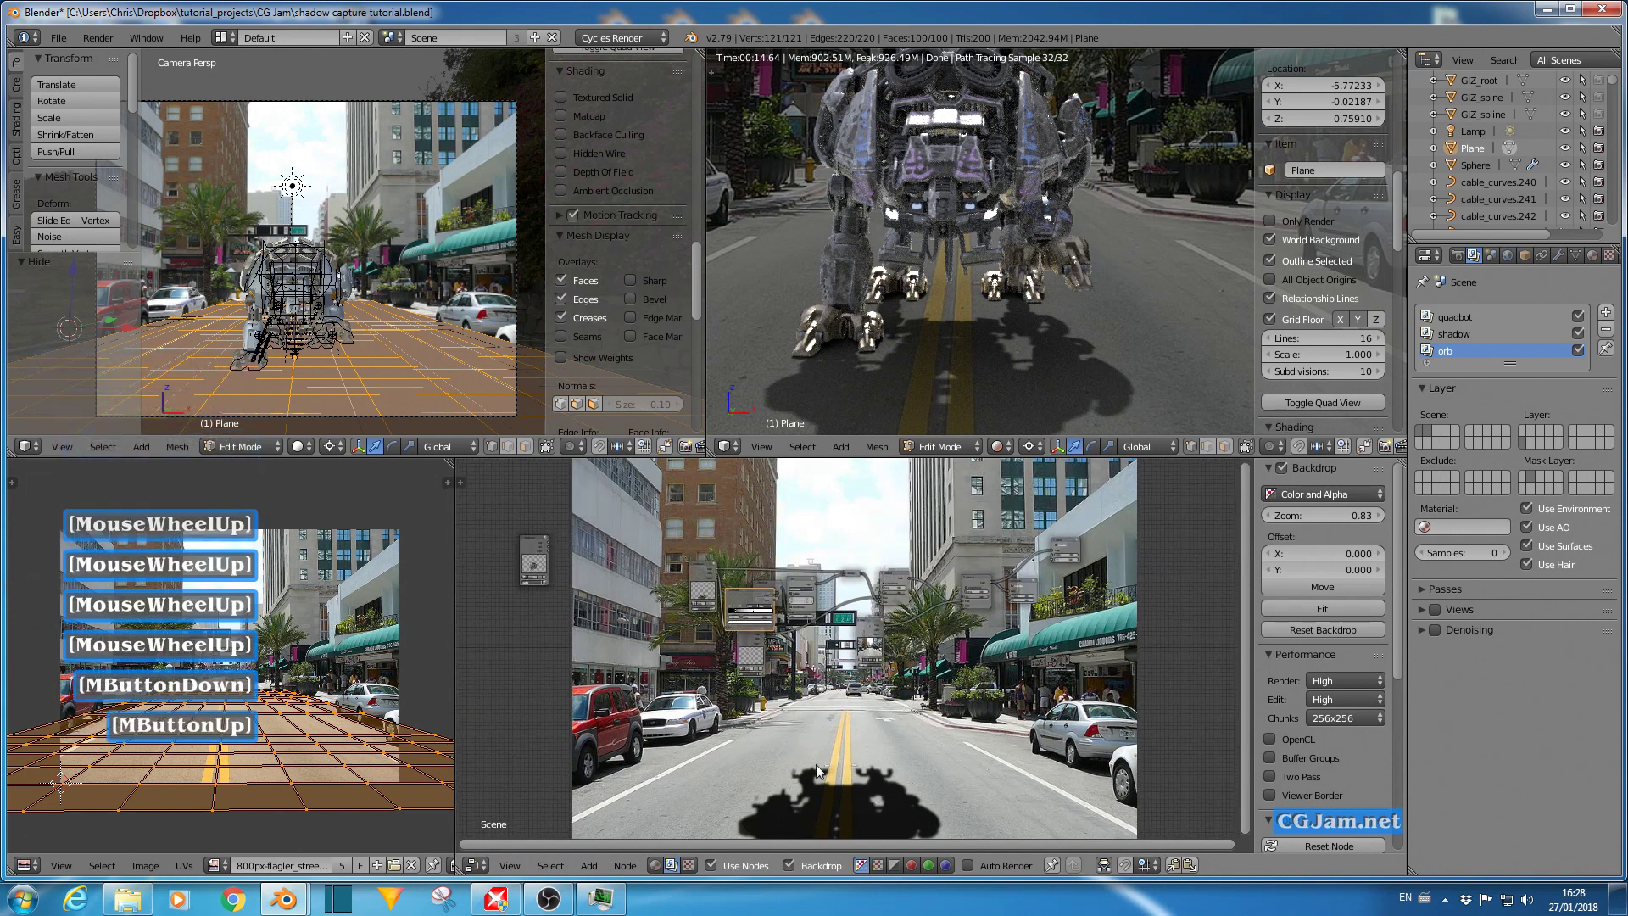
{"action": "scroll", "coordinate": [733, 685], "scroll_direction": "up", "scroll_amount": 4}
{"action": "middle_click_drag", "start_coordinate": [612, 634], "coordinate": [678, 686]}
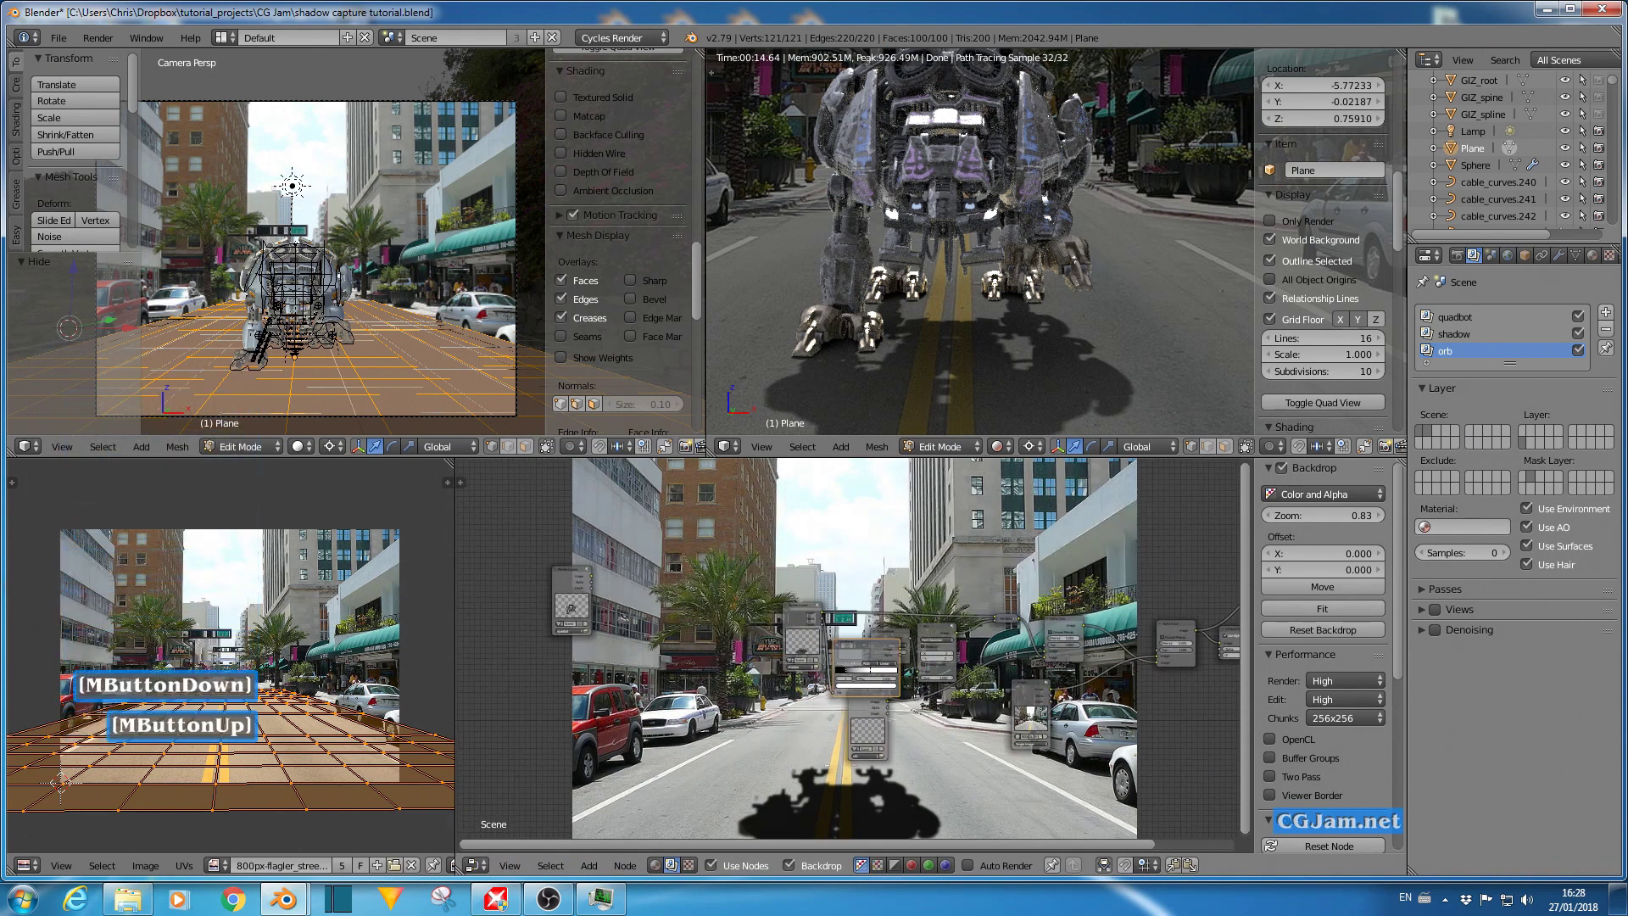
{"action": "left_click_drag", "start_coordinate": [568, 622], "coordinate": [848, 547]}
Replace the orb layer with the quadbot layer's Image output in the shadow Alpha Over node, and maximize the node editor.
{"action": "scroll", "coordinate": [848, 547], "scroll_direction": "up", "scroll_amount": 3}
{"action": "middle_click_drag", "start_coordinate": [847, 547], "coordinate": [1017, 691]}
{"action": "left_click_drag", "start_coordinate": [1020, 682], "coordinate": [846, 696]}
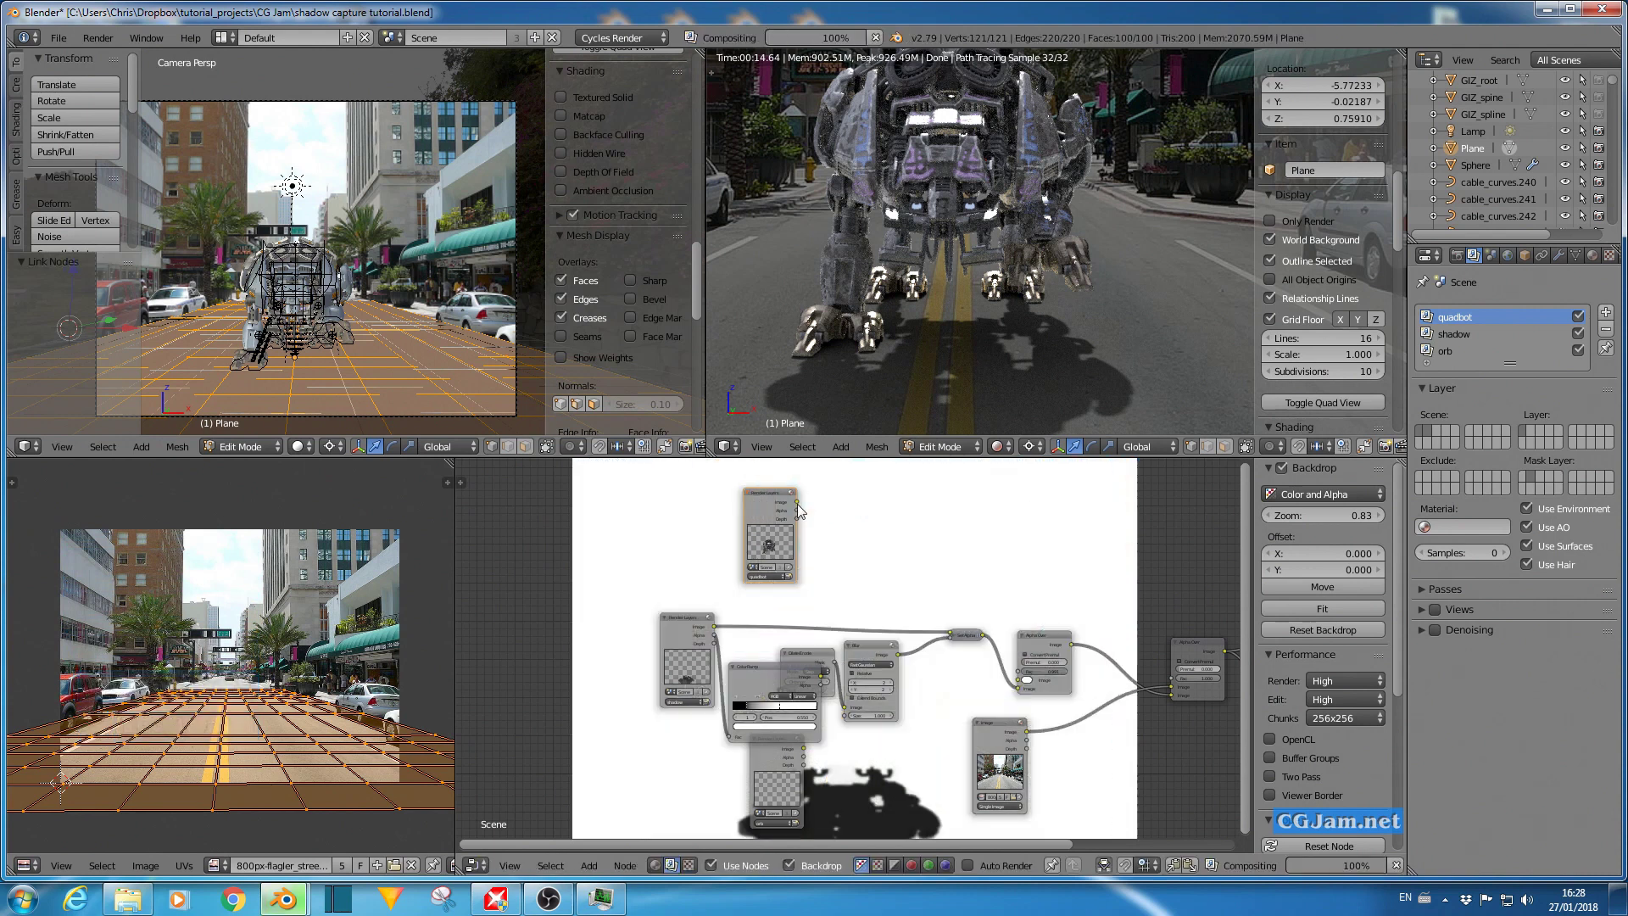
{"action": "left_click_drag", "start_coordinate": [797, 504], "coordinate": [1021, 688]}
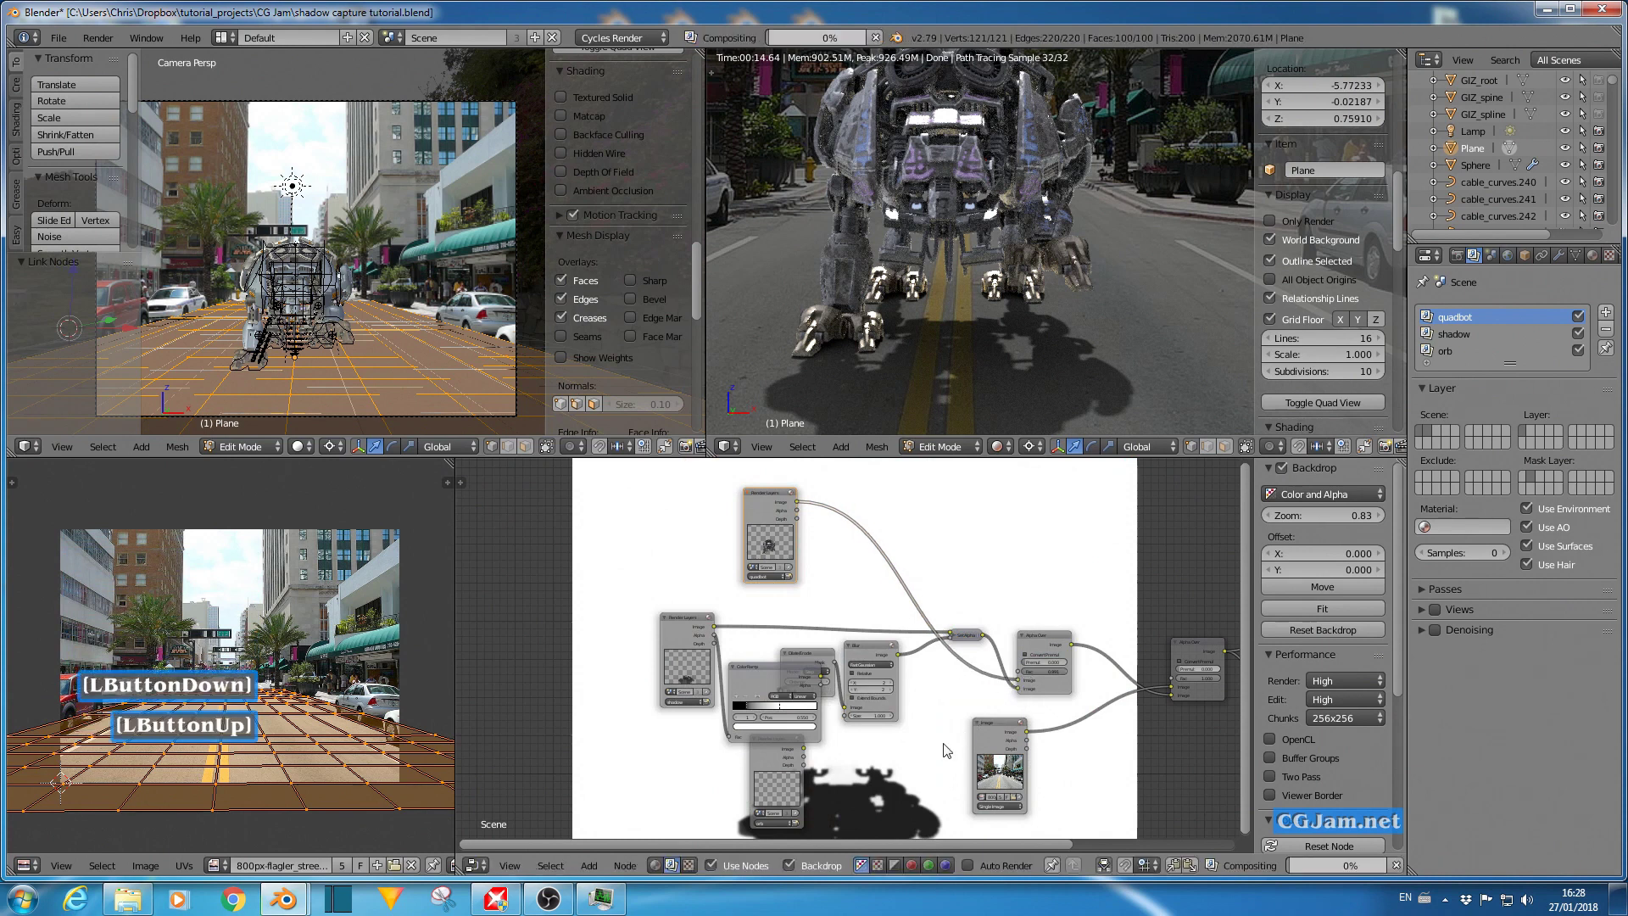
{"action": "middle_click_drag", "start_coordinate": [848, 778], "coordinate": [799, 736]}
{"action": "key", "text": "ctrl+1"}
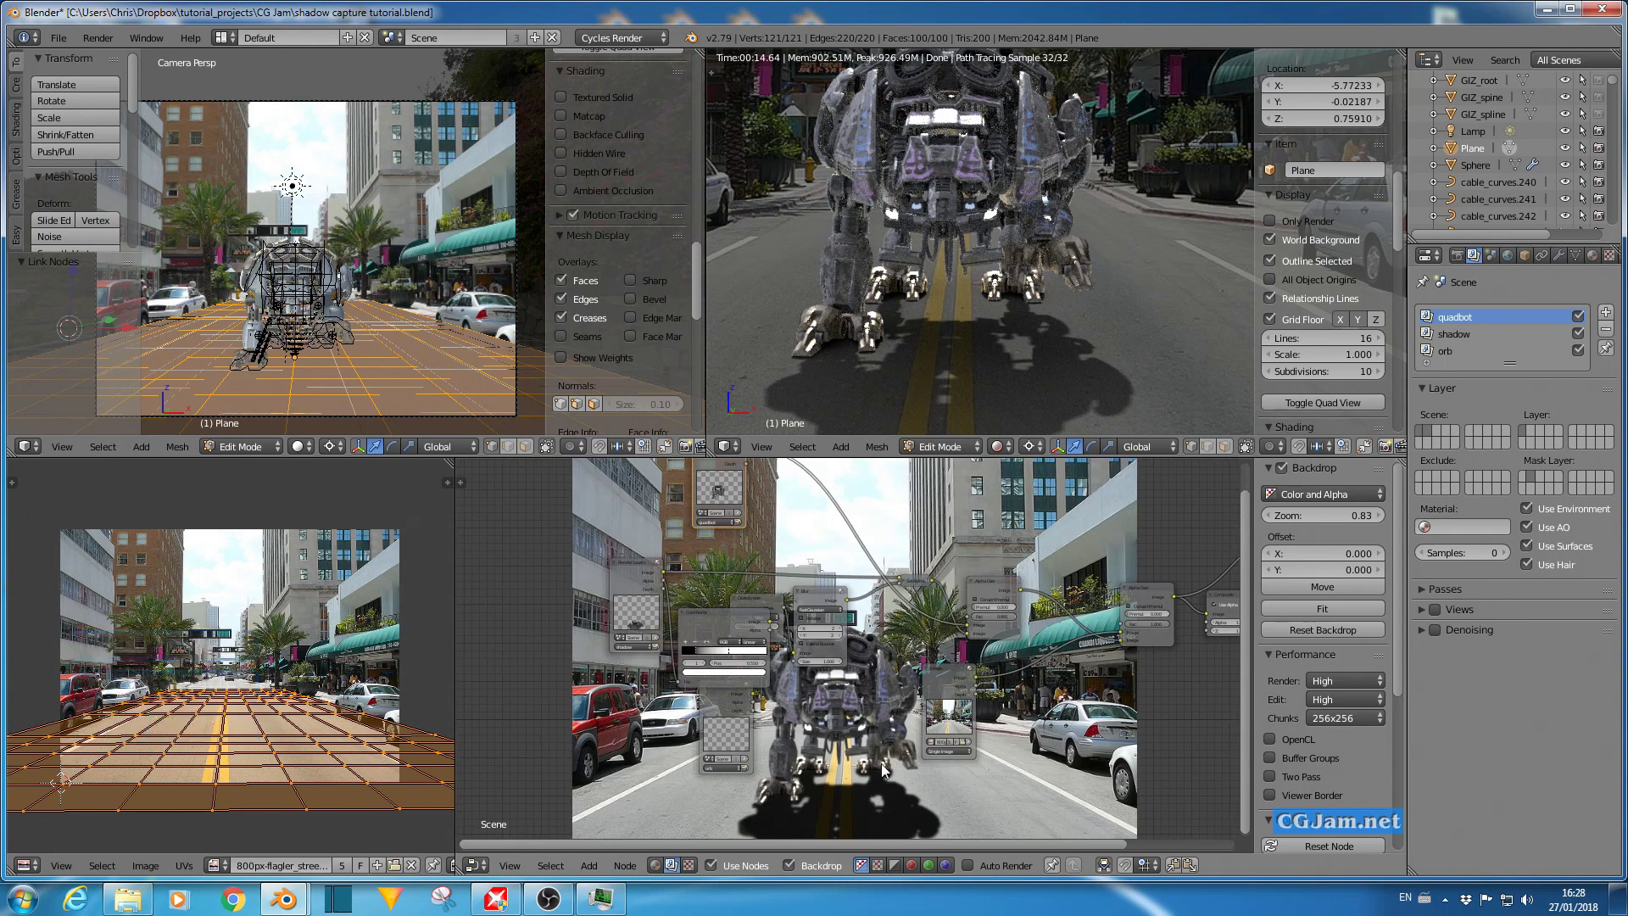
{"action": "key", "text": "ctrl+Up"}
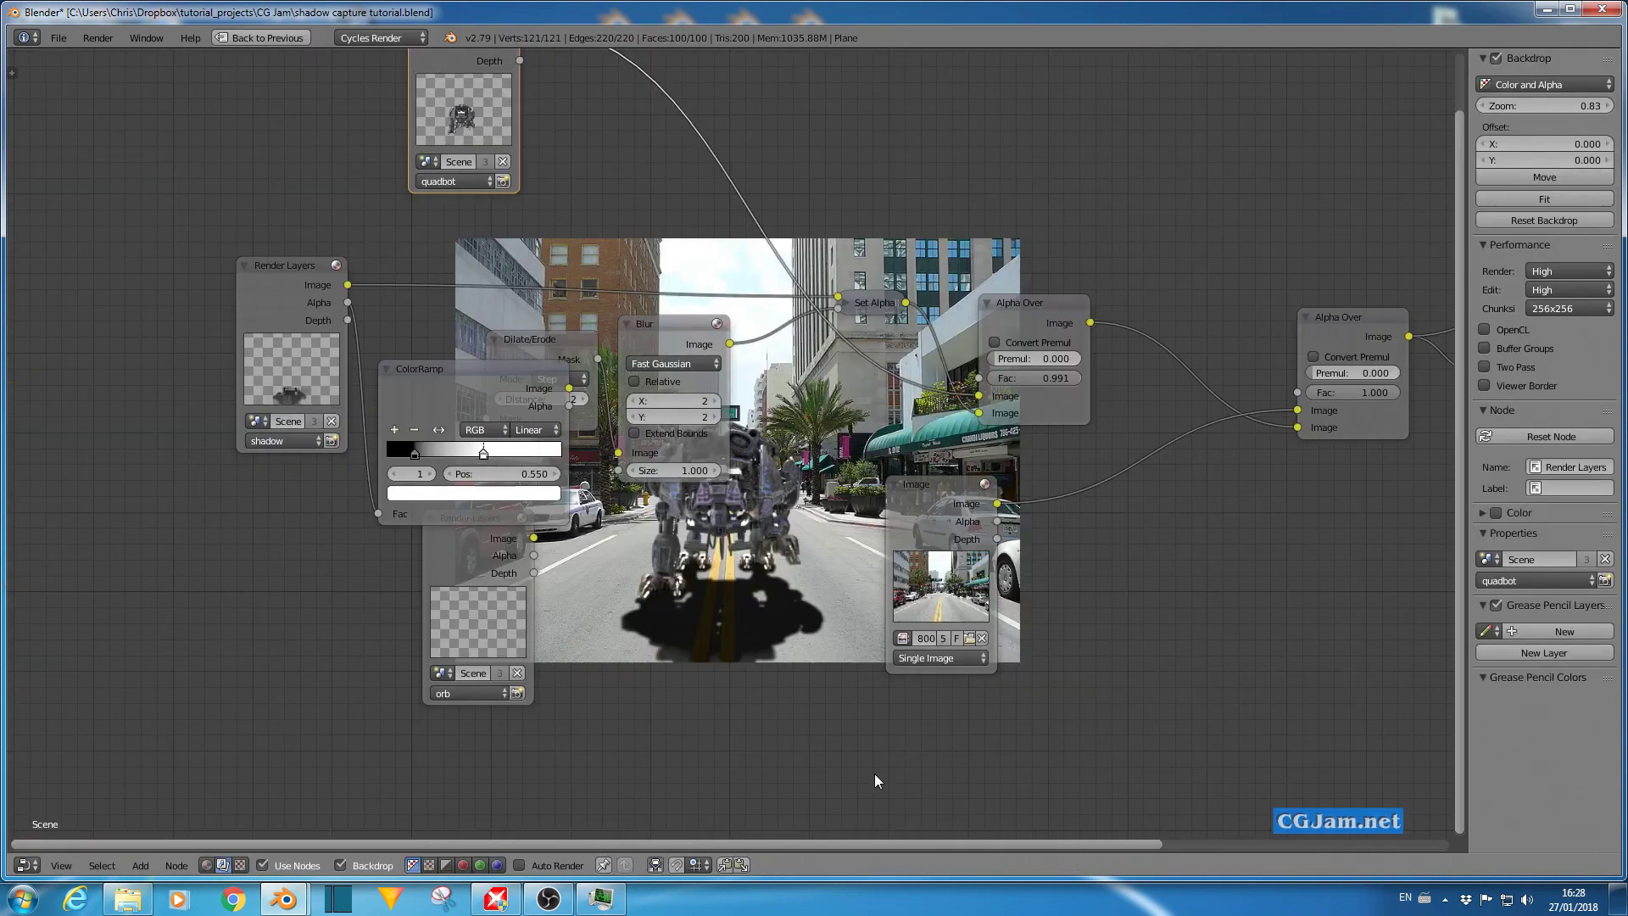
Switch the shadow Alpha Over node's foreground input to the orb layer and back to the quadbot layer.
{"action": "left_click_drag", "start_coordinate": [975, 402], "coordinate": [766, 197]}
{"action": "left_click_drag", "start_coordinate": [480, 553], "coordinate": [457, 600]}
{"action": "middle_click_drag", "start_coordinate": [710, 582], "coordinate": [692, 648]}
{"action": "left_click_drag", "start_coordinate": [491, 651], "coordinate": [979, 466]}
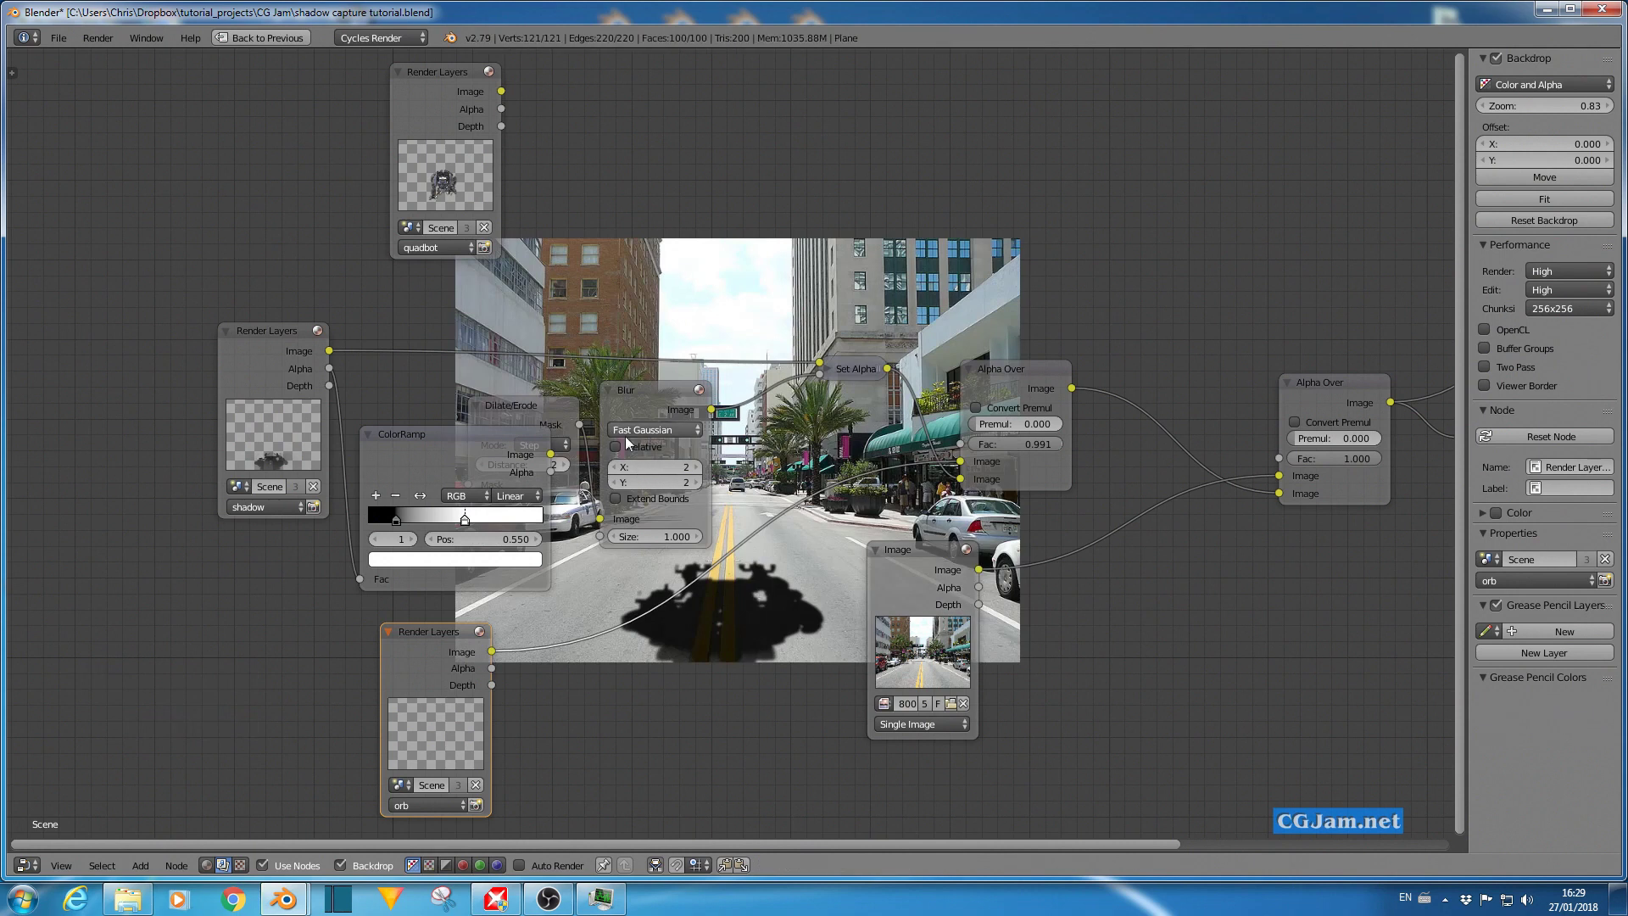
{"action": "left_click_drag", "start_coordinate": [501, 91], "coordinate": [961, 459]}
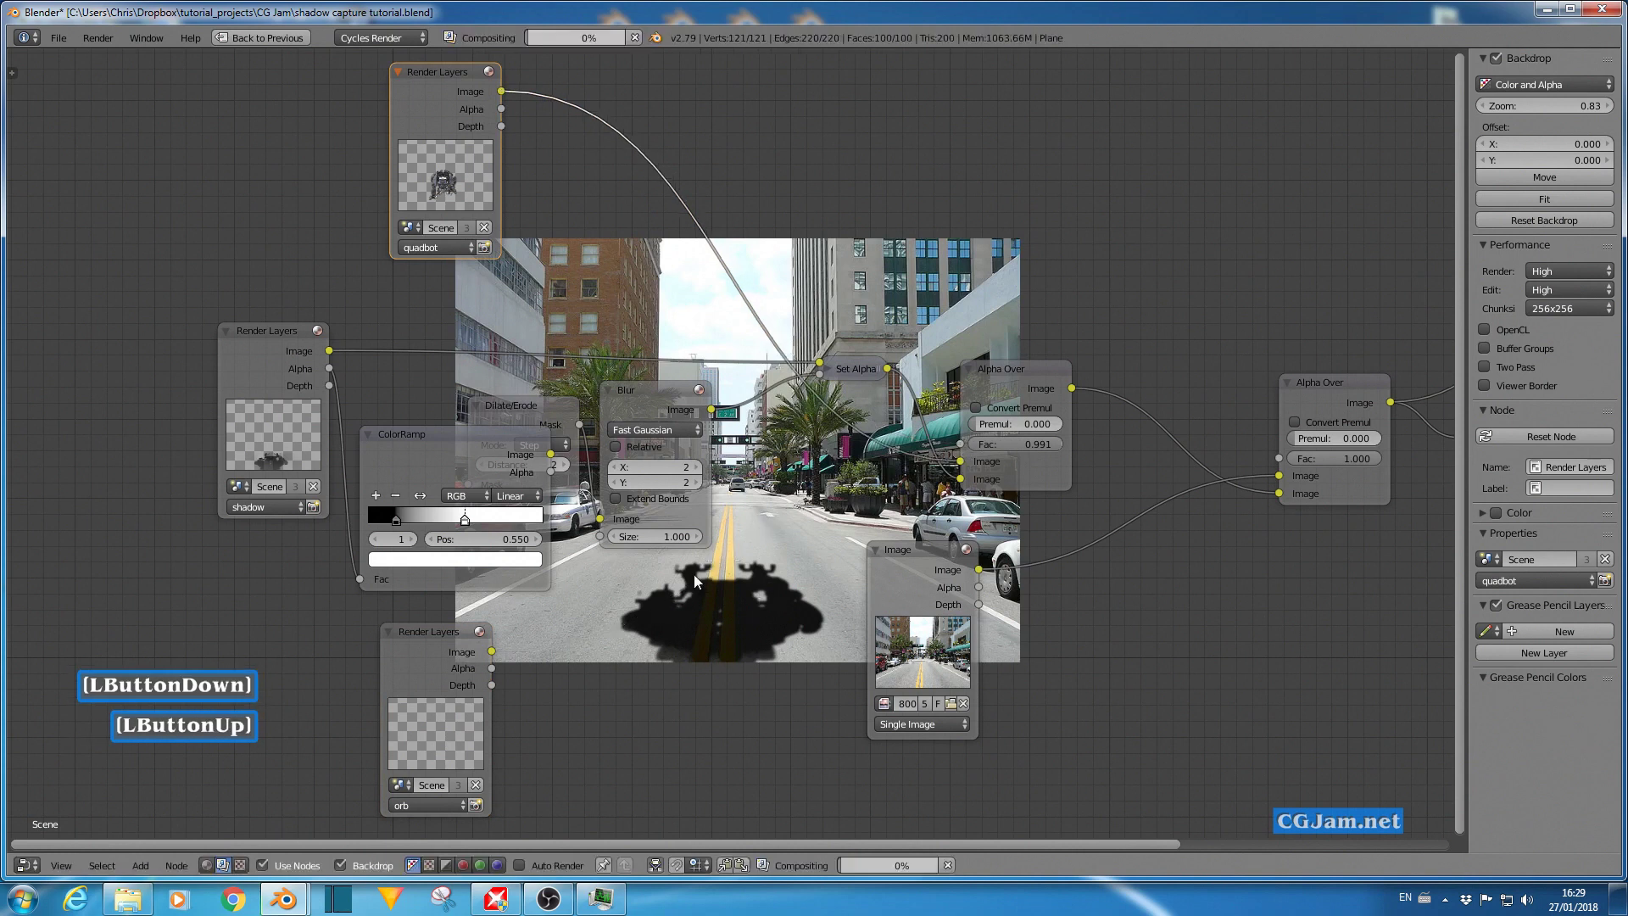
Enlarge the backdrop image to a zoom of 1.44 and set the Blur node's X and Y to 1.
{"action": "middle_click_drag", "start_coordinate": [647, 430], "coordinate": [613, 284]}
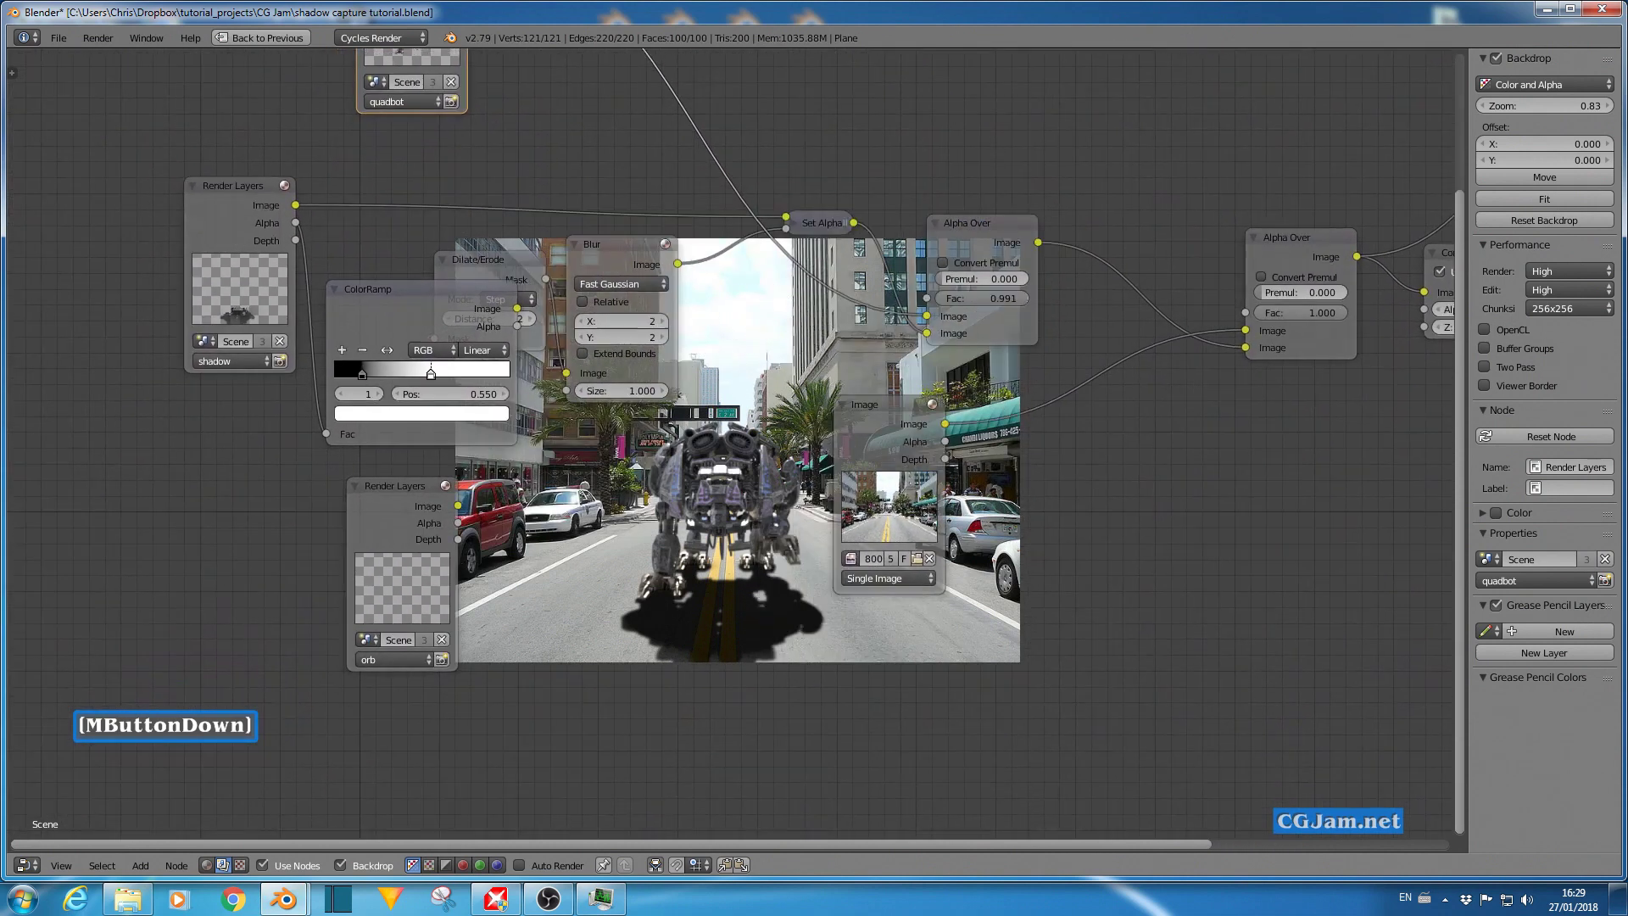
{"action": "middle_click_drag", "start_coordinate": [731, 534], "coordinate": [730, 534]}
{"action": "scroll", "coordinate": [731, 534], "scroll_direction": "up", "scroll_amount": 2}
{"action": "scroll", "coordinate": [731, 534], "scroll_direction": "down", "scroll_amount": 1}
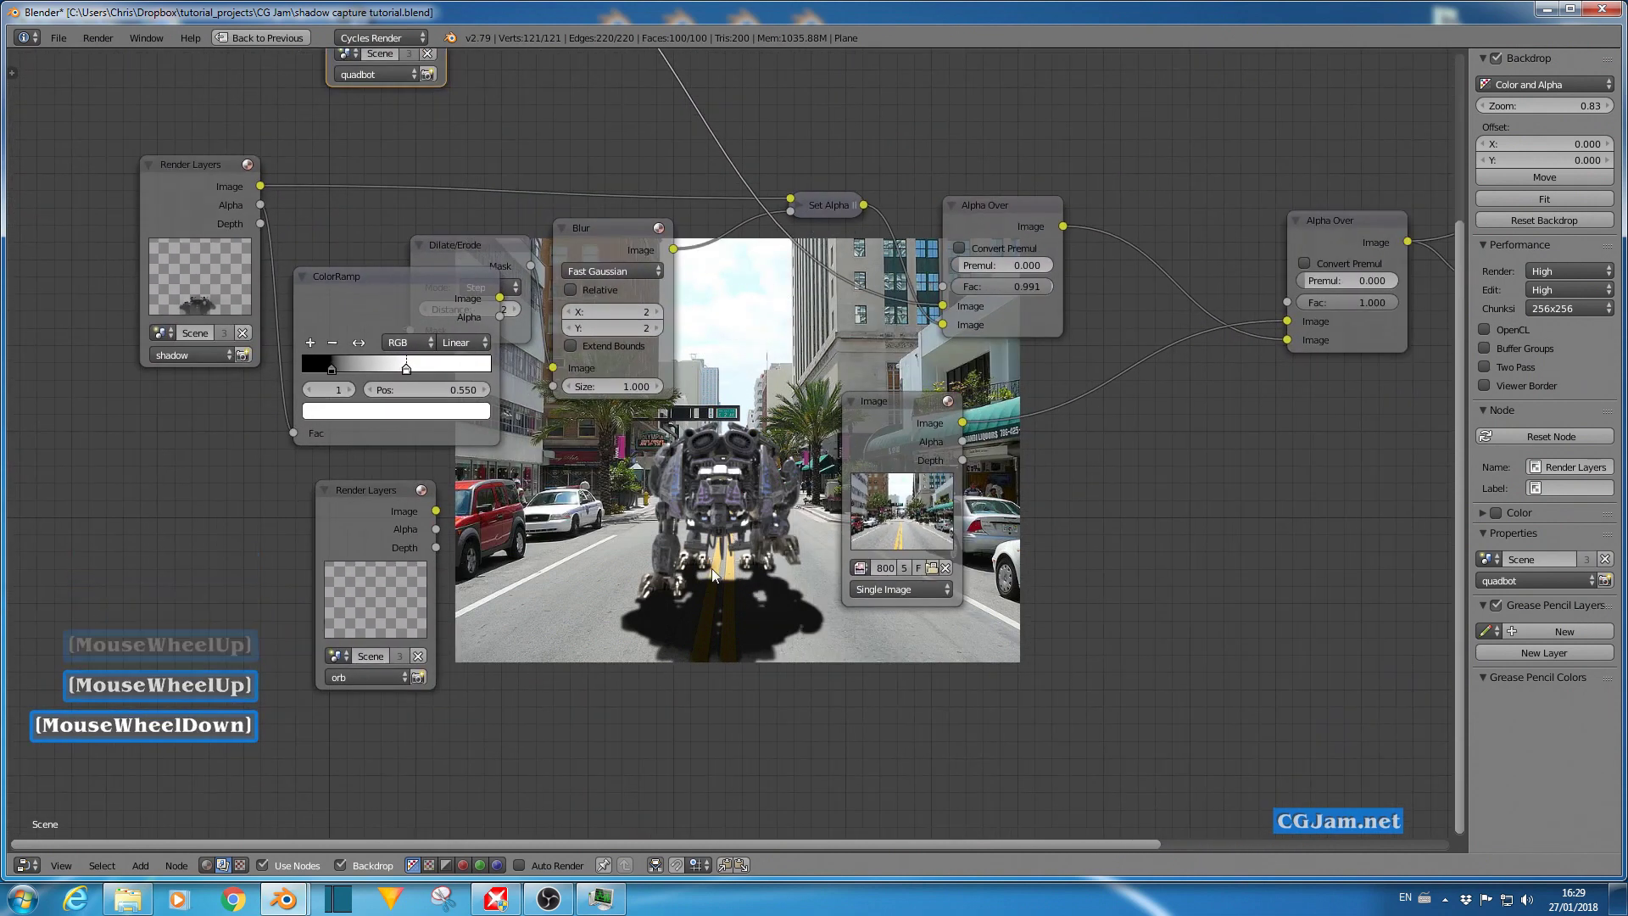
{"action": "key", "text": "alt+v"}
{"action": "key", "text": "alt+v"}
{"action": "key", "text": "alt+v"}
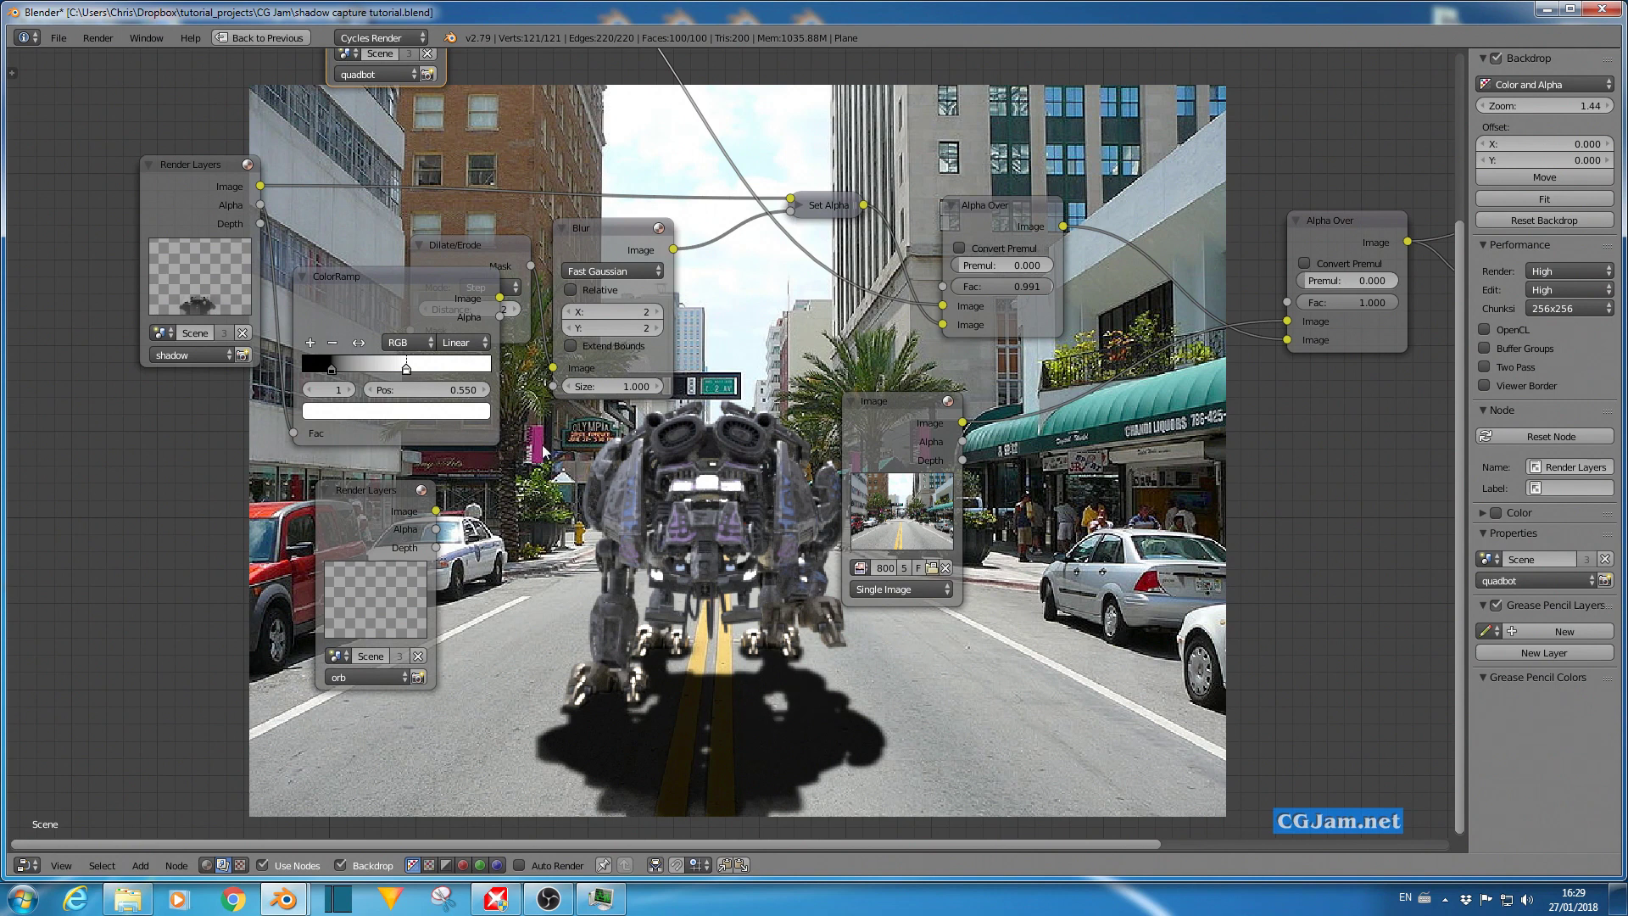
{"action": "left_click", "coordinate": [569, 314]}
{"action": "left_click", "coordinate": [569, 327]}
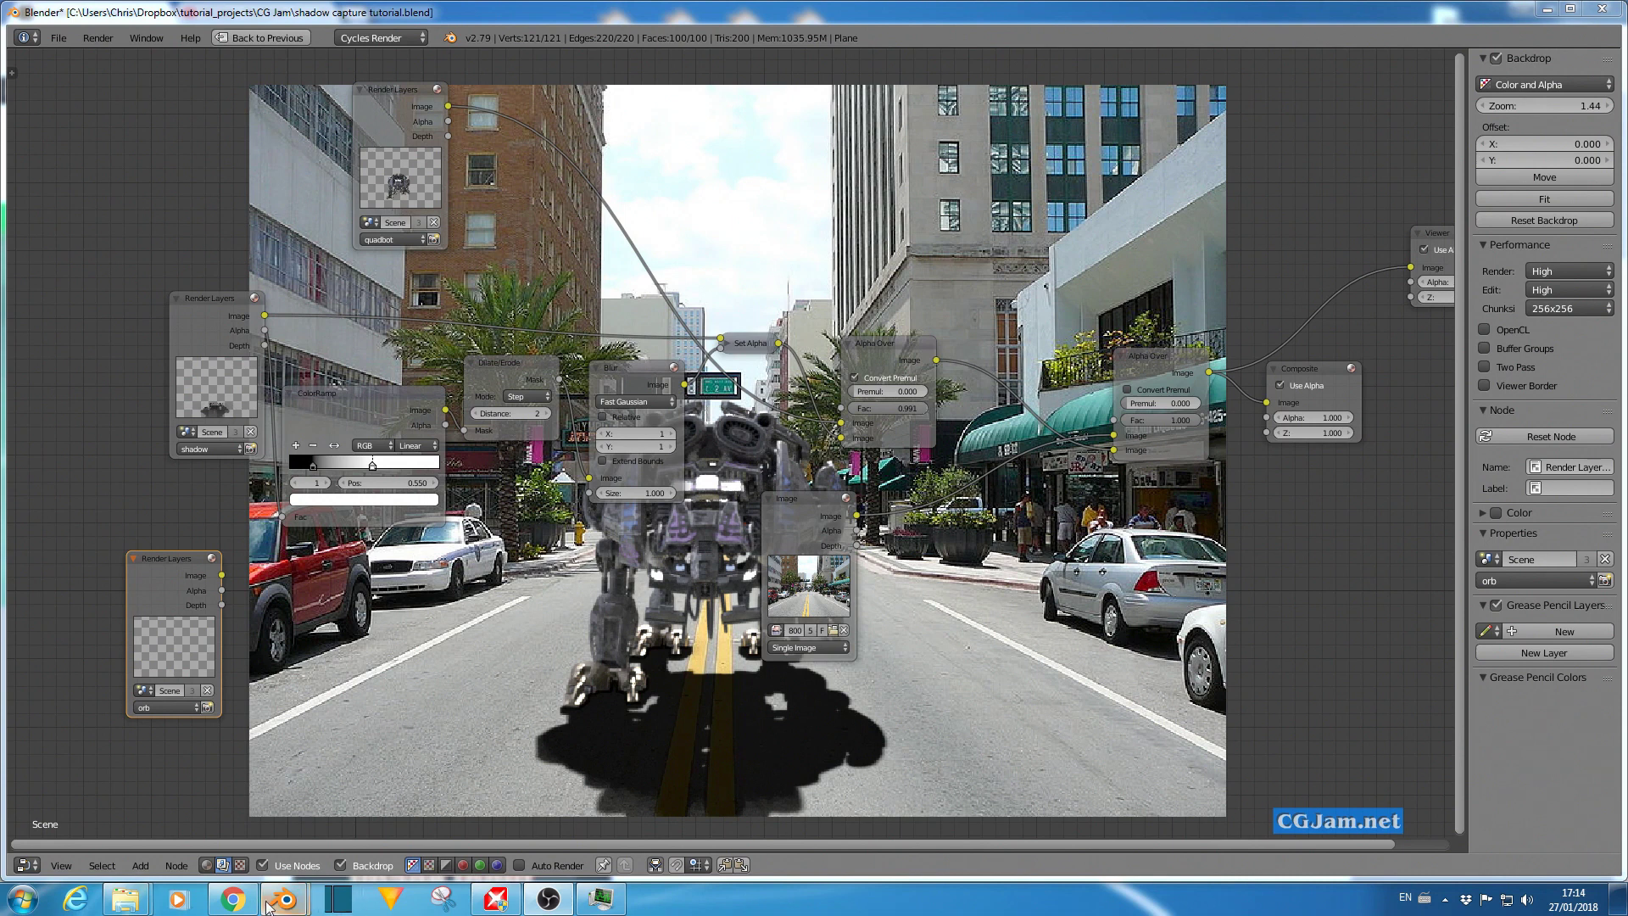
Switch to Chrome, open the blog of the CG Jam website and look through its latest posts.
{"action": "left_click", "coordinate": [231, 905]}
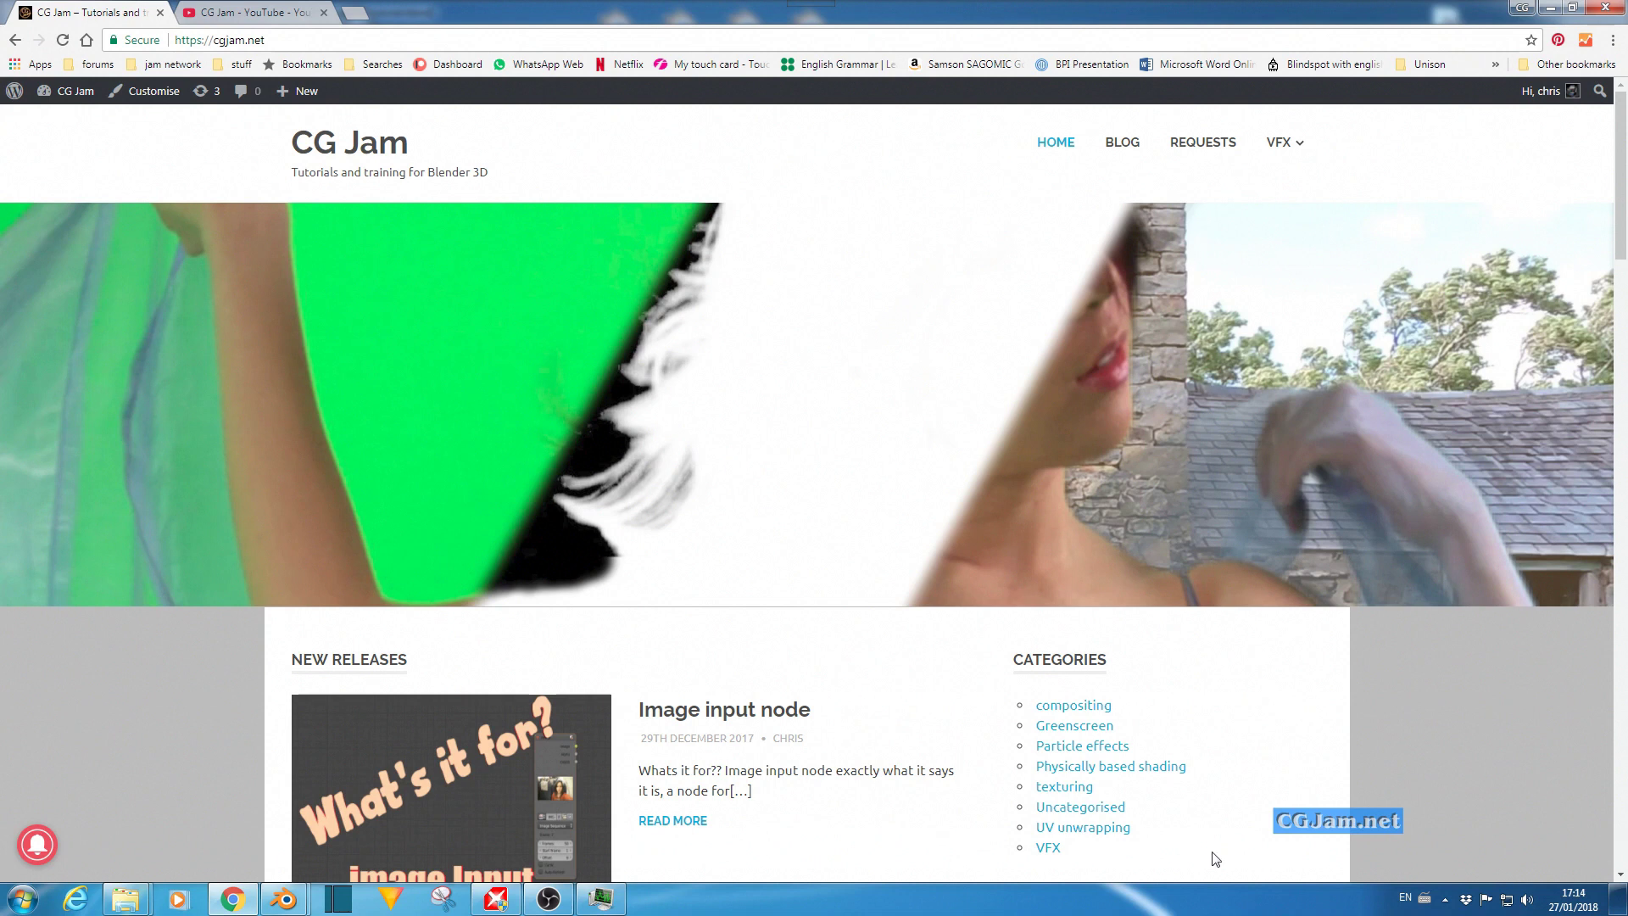
{"action": "left_click", "coordinate": [37, 844]}
{"action": "left_click", "coordinate": [1122, 142]}
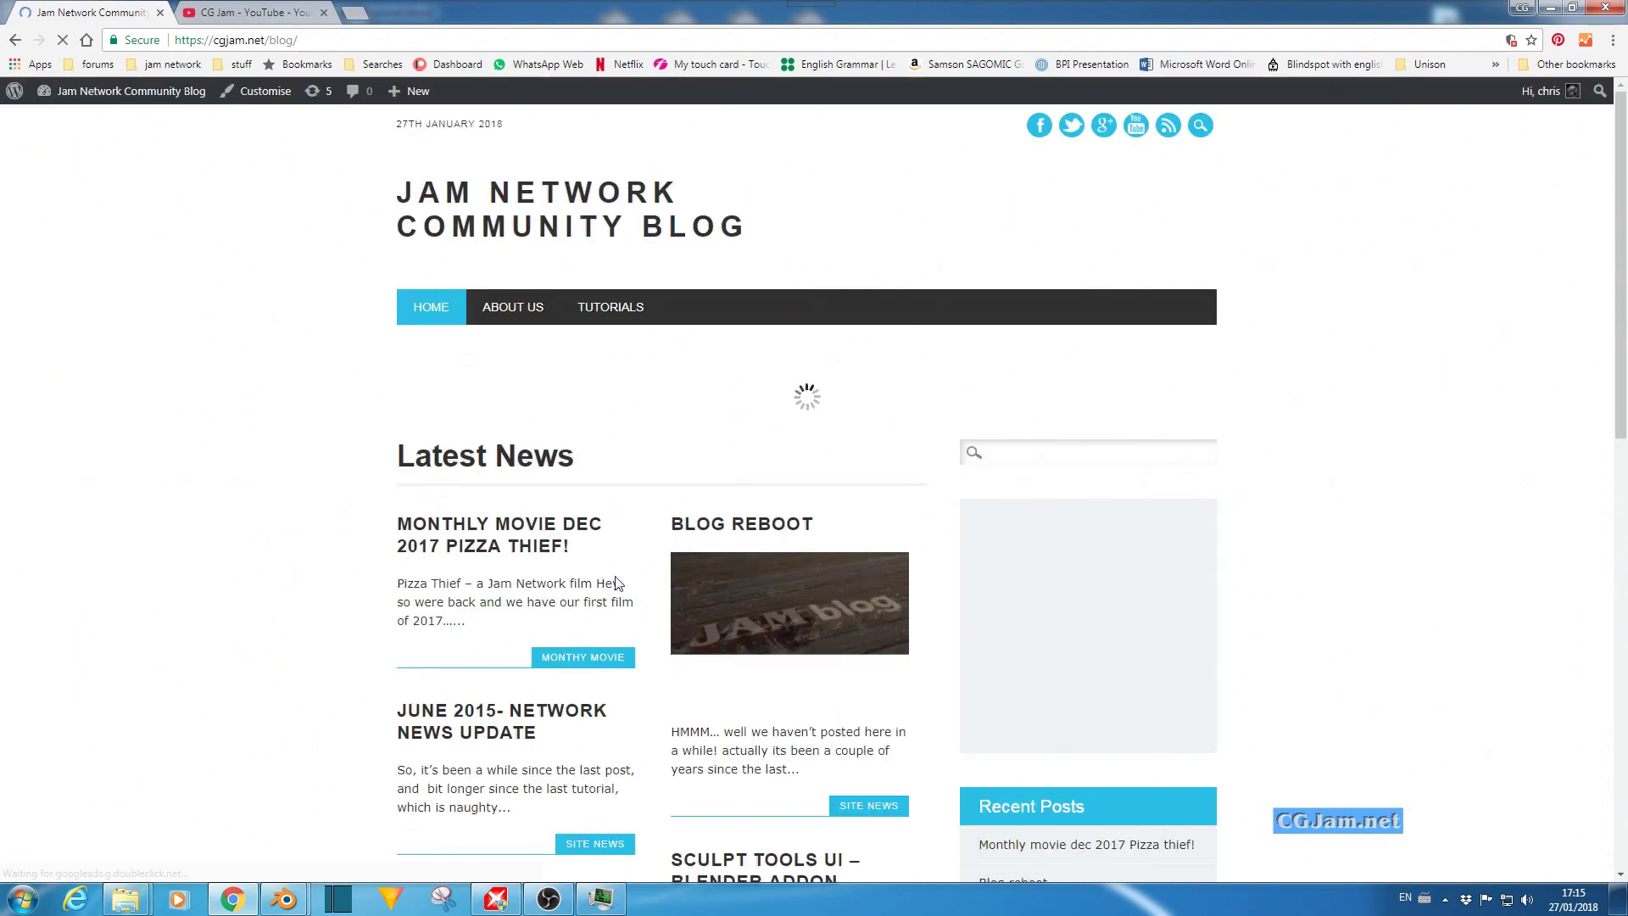
{"action": "scroll", "coordinate": [626, 617], "scroll_direction": "down", "scroll_amount": 2}
{"action": "scroll", "coordinate": [627, 619], "scroll_direction": "down", "scroll_amount": 4}
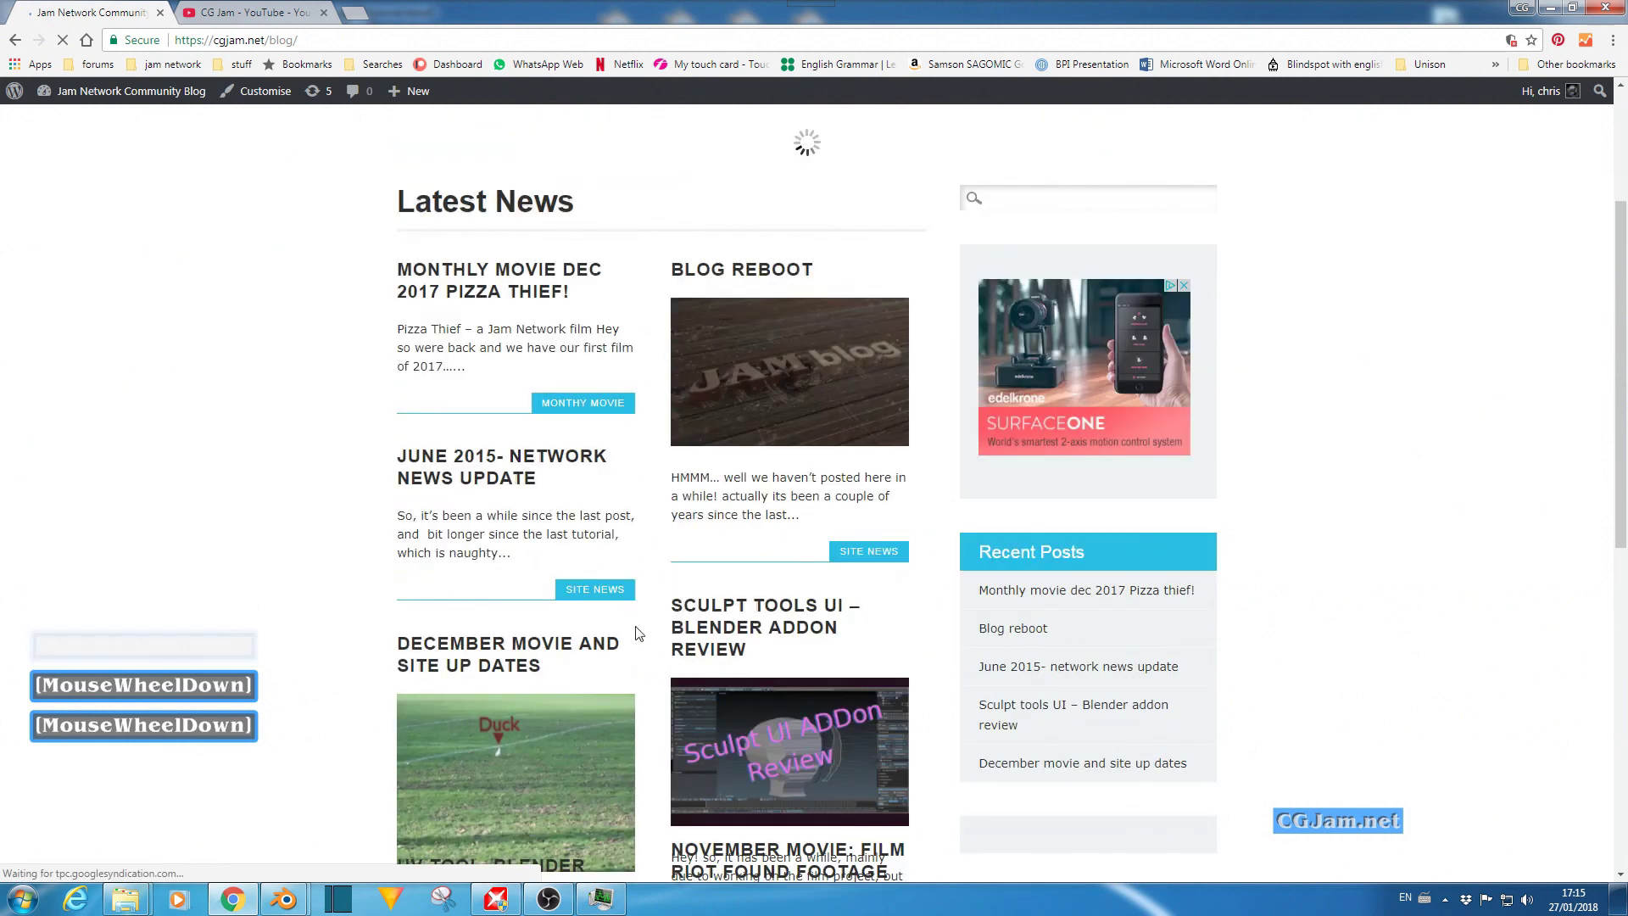
{"action": "scroll", "coordinate": [638, 633], "scroll_direction": "down", "scroll_amount": 2}
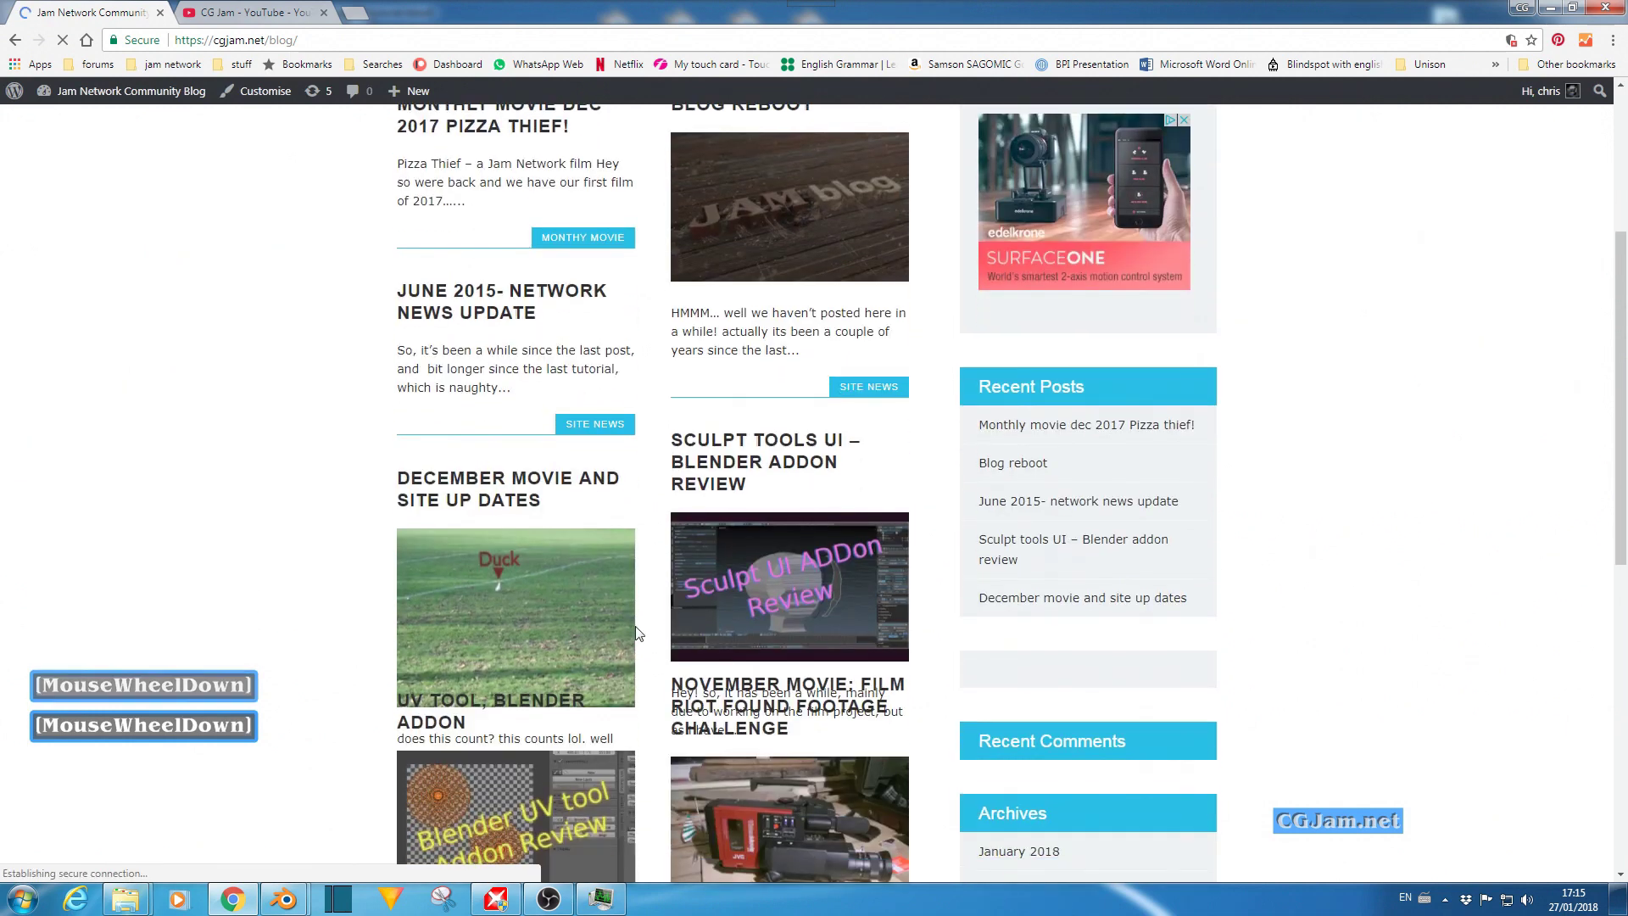
{"action": "scroll", "coordinate": [638, 633], "scroll_direction": "down", "scroll_amount": 1}
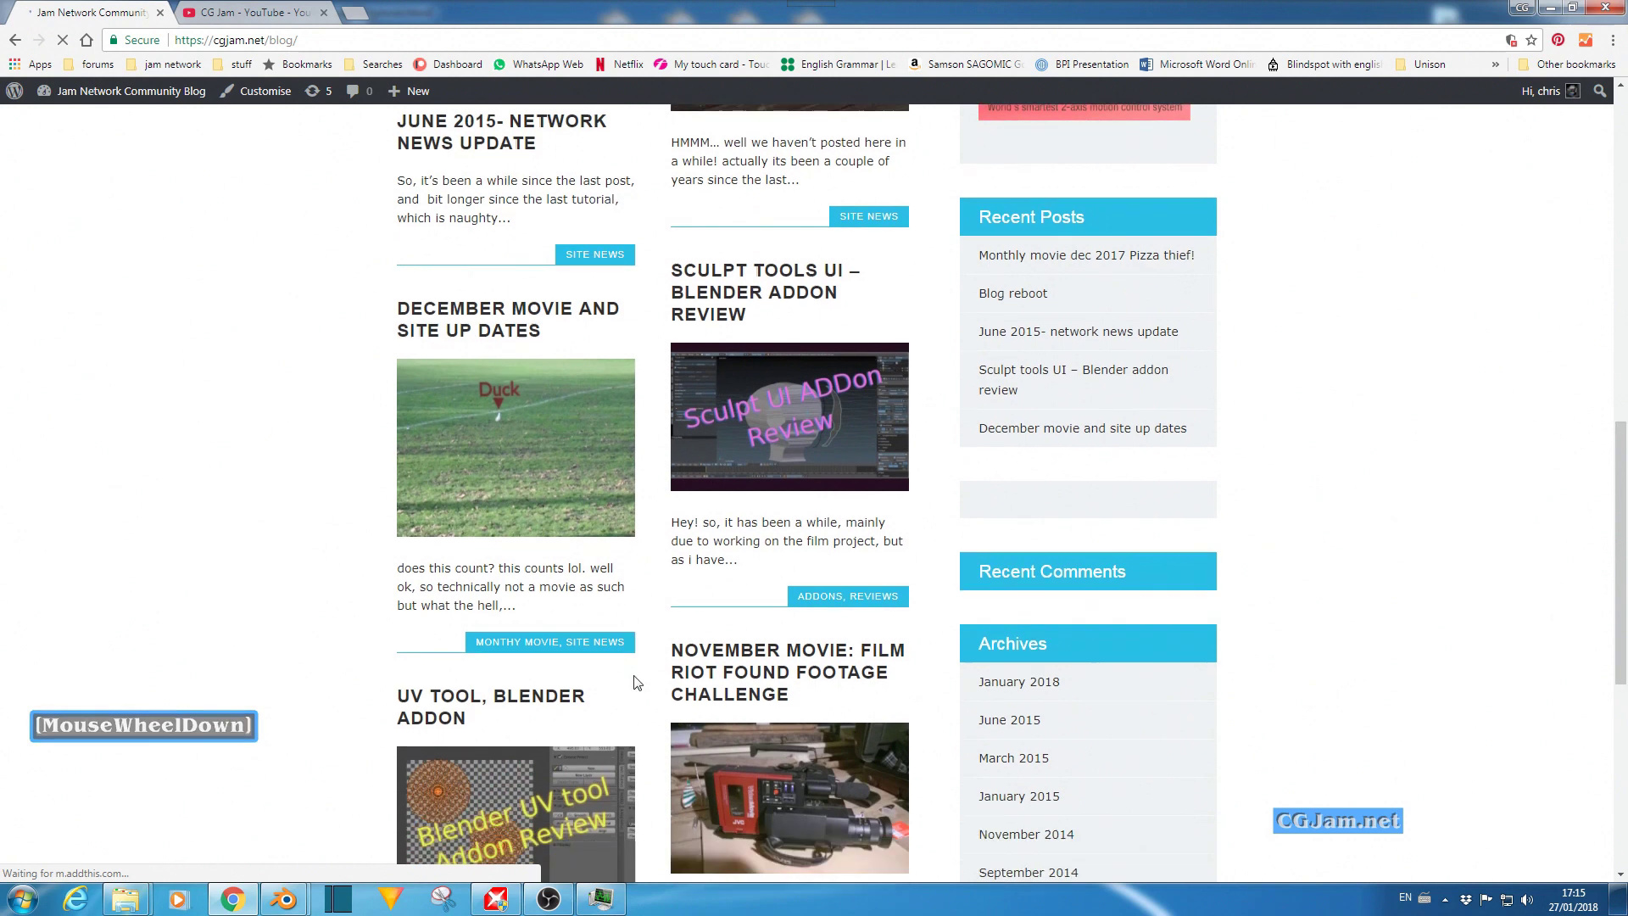
{"action": "scroll", "coordinate": [642, 683], "scroll_direction": "up", "scroll_amount": 2}
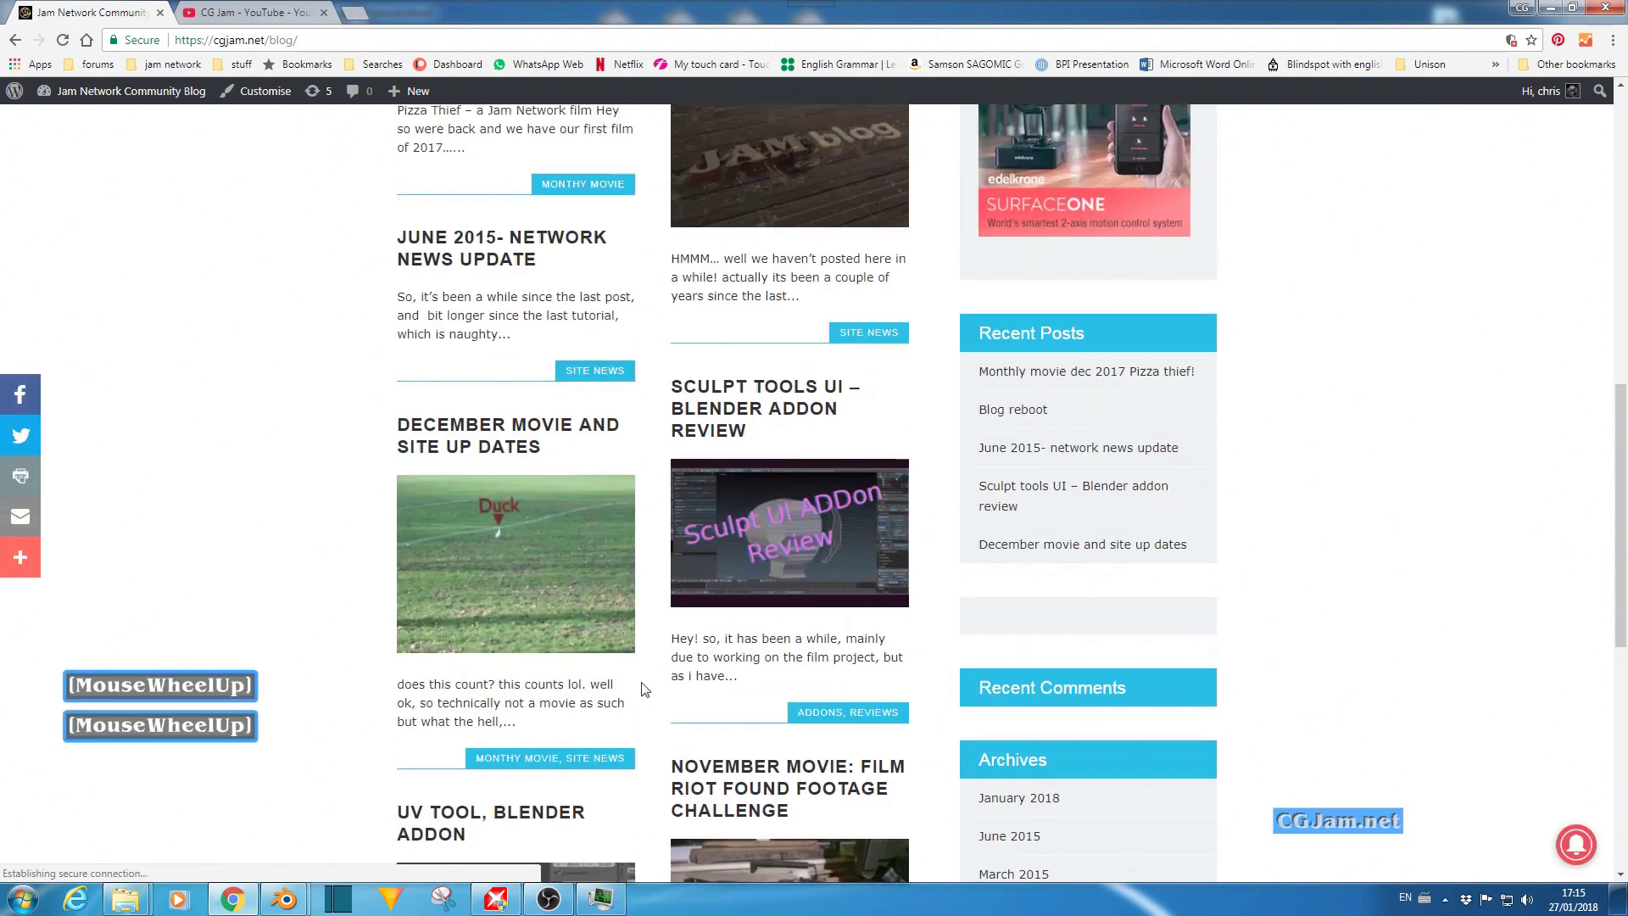
{"action": "scroll", "coordinate": [656, 695], "scroll_direction": "up", "scroll_amount": 2}
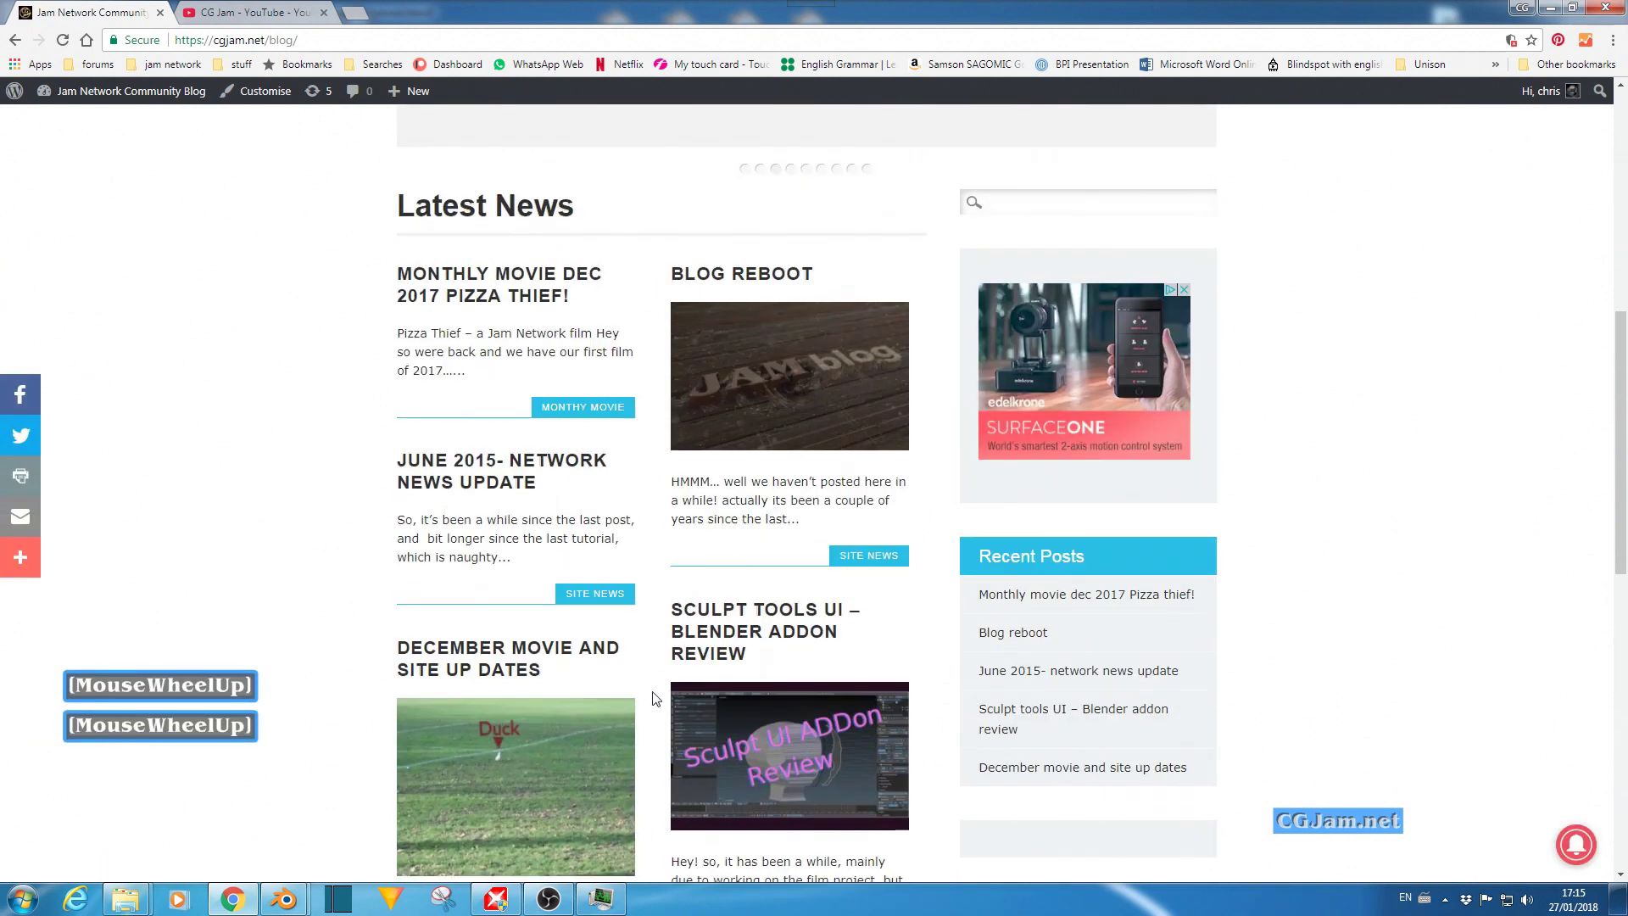